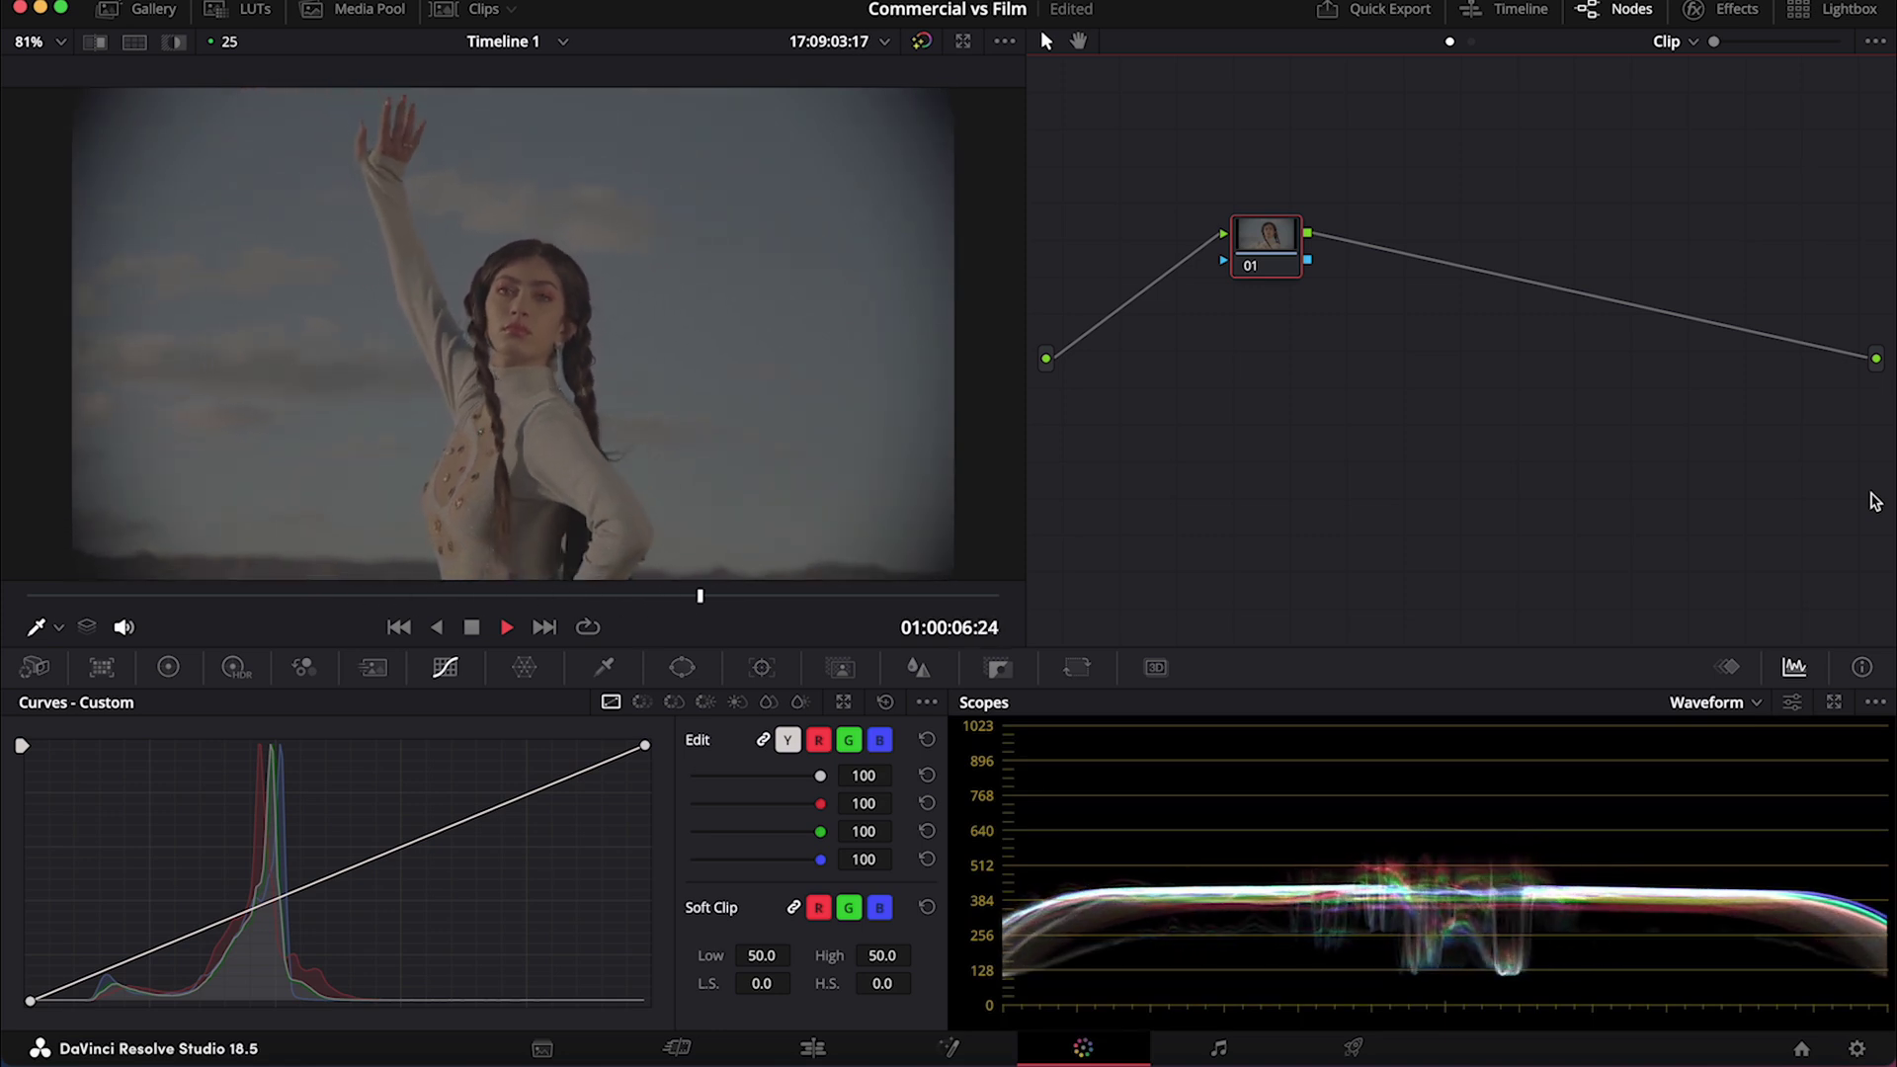
Stop playback, leaving the ungraded clip paused at 01:00:08:17
key(space)
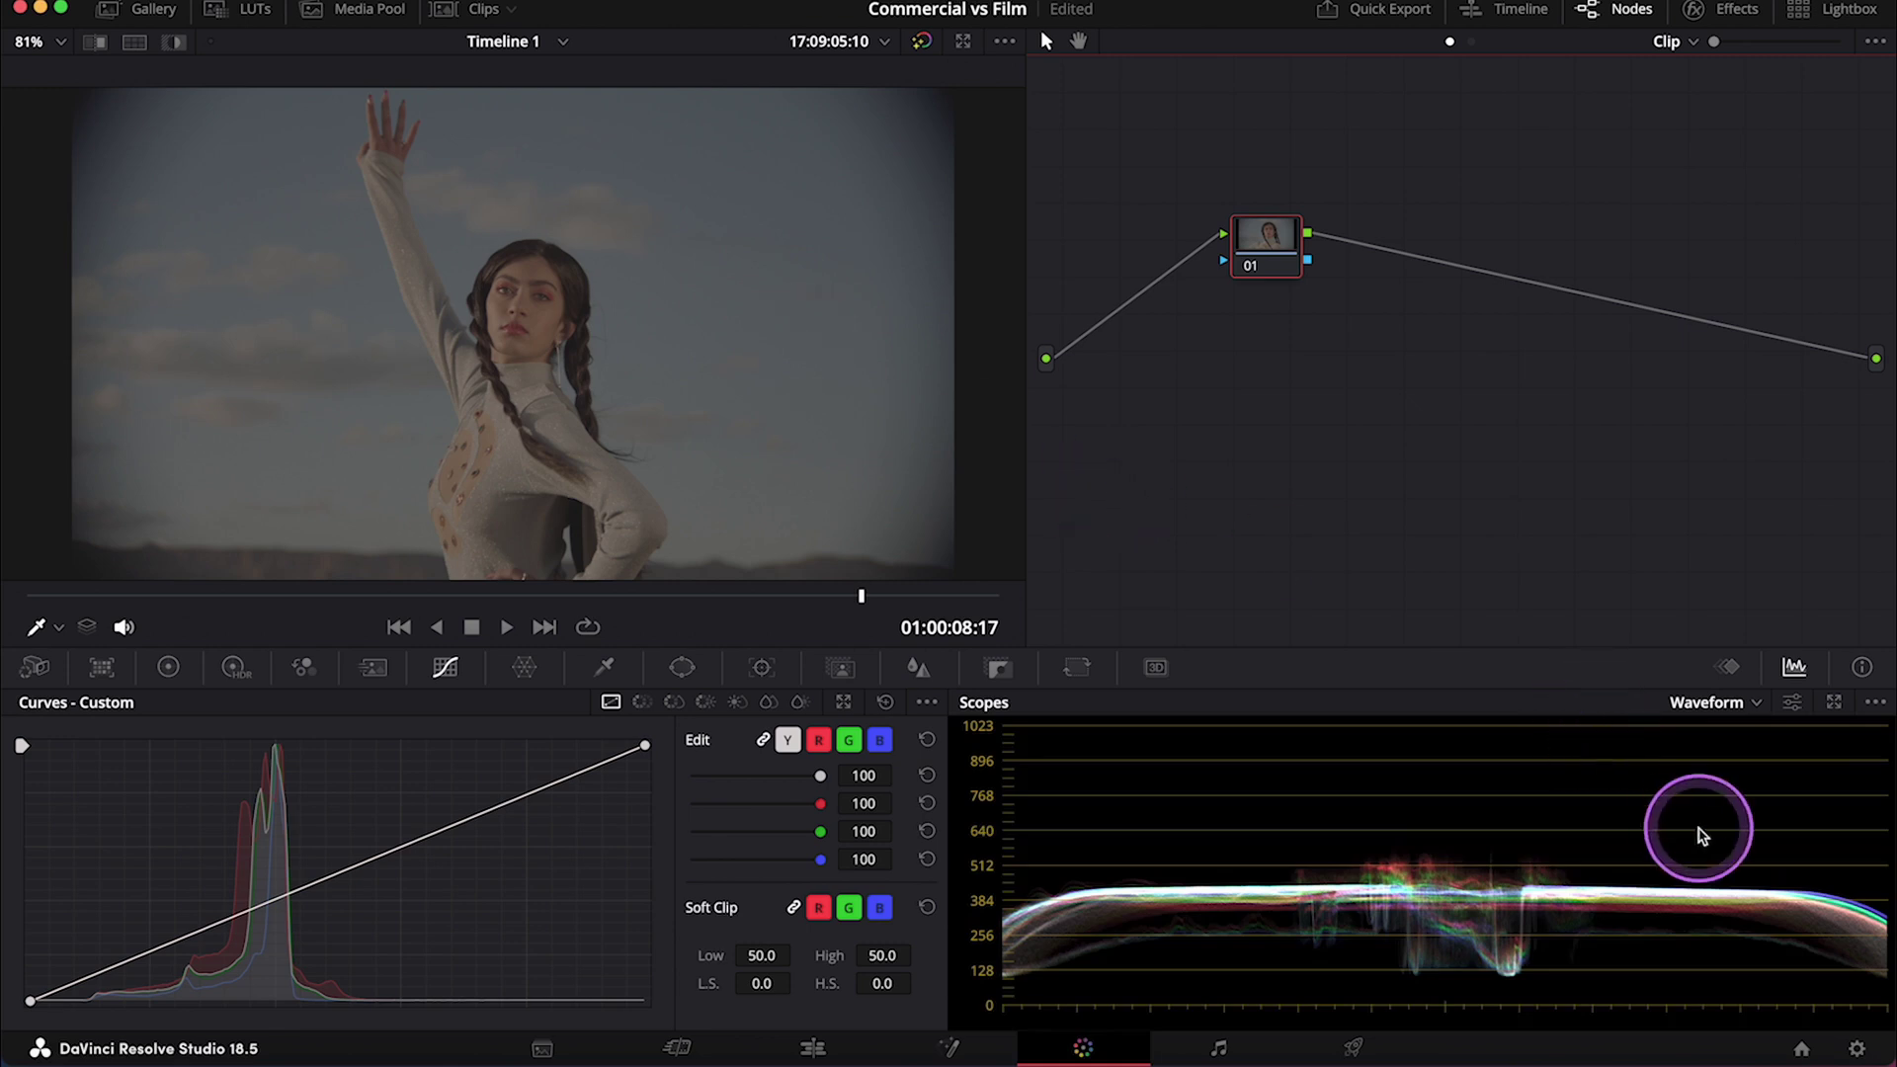
Set colour science to DaVinci YRGB Color Managed with HDR processing mode, and save the project settings
click(1859, 1050)
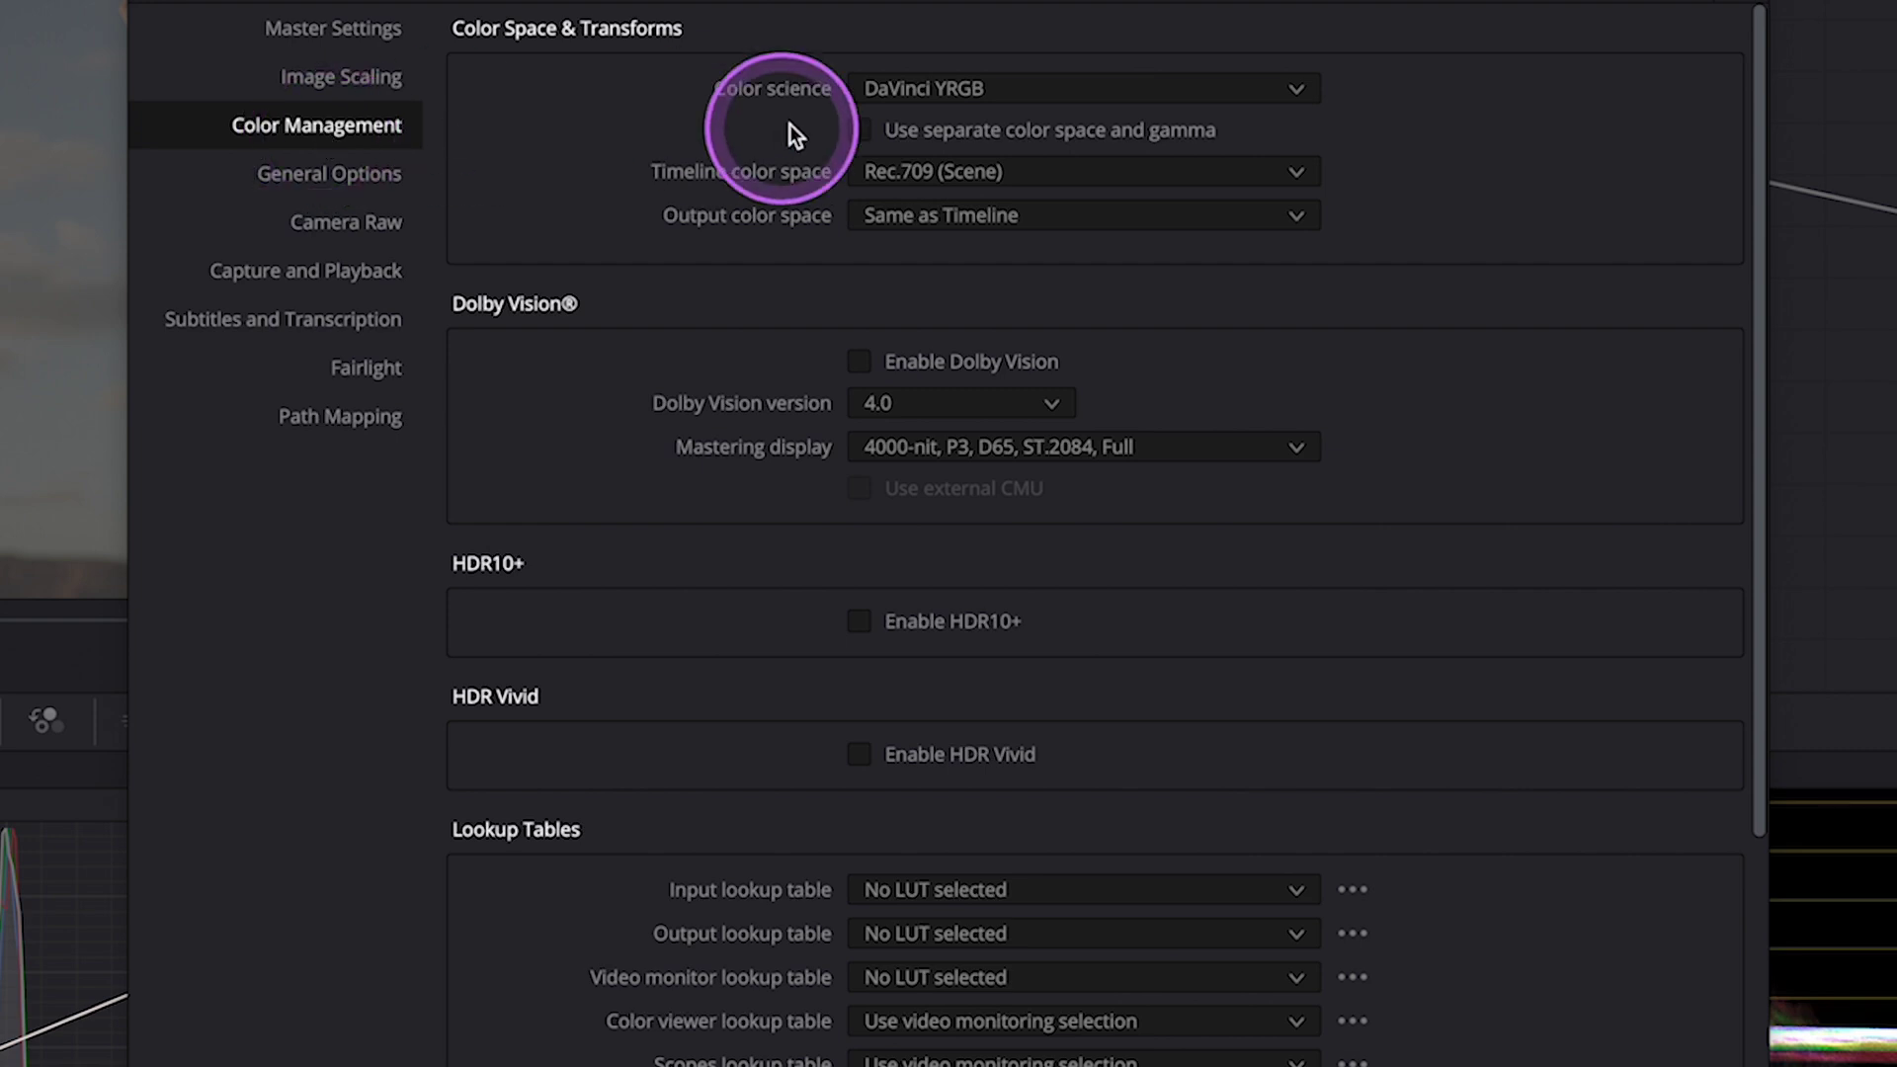
click(1166, 85)
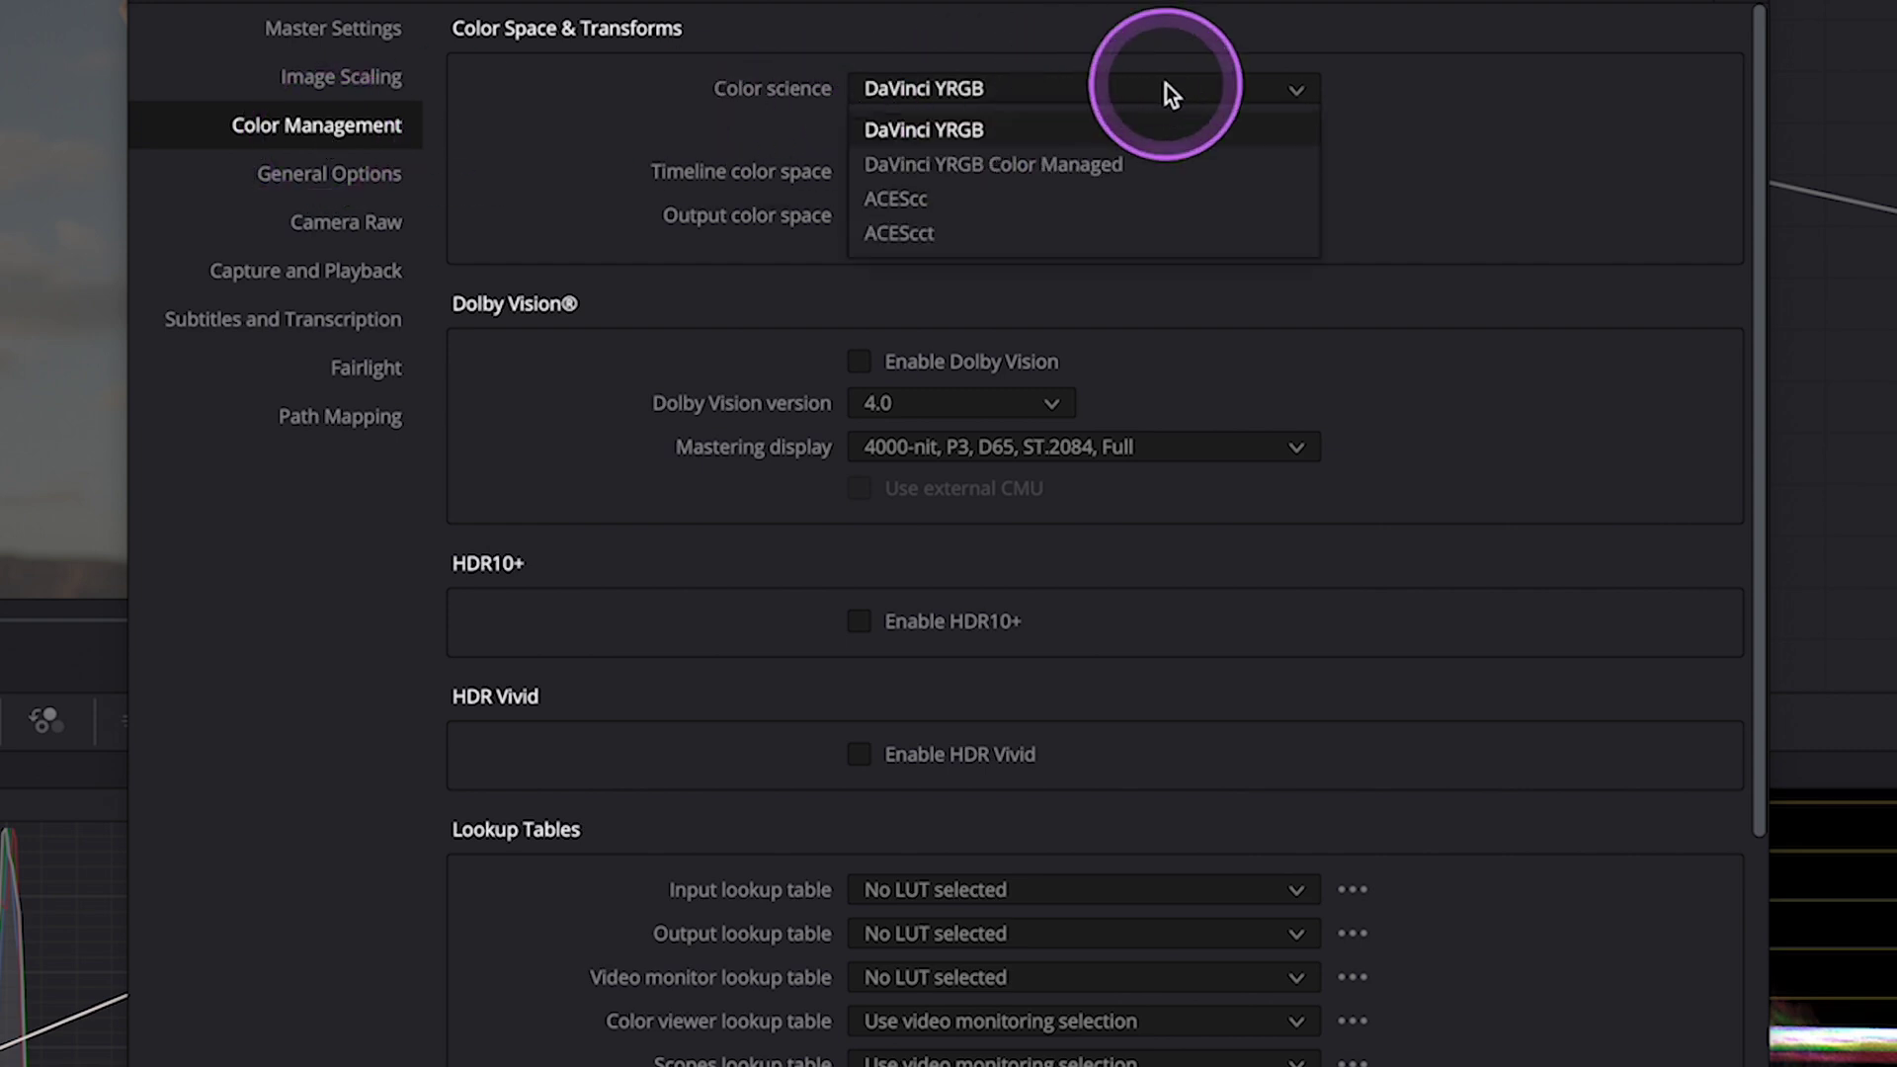
click(1117, 166)
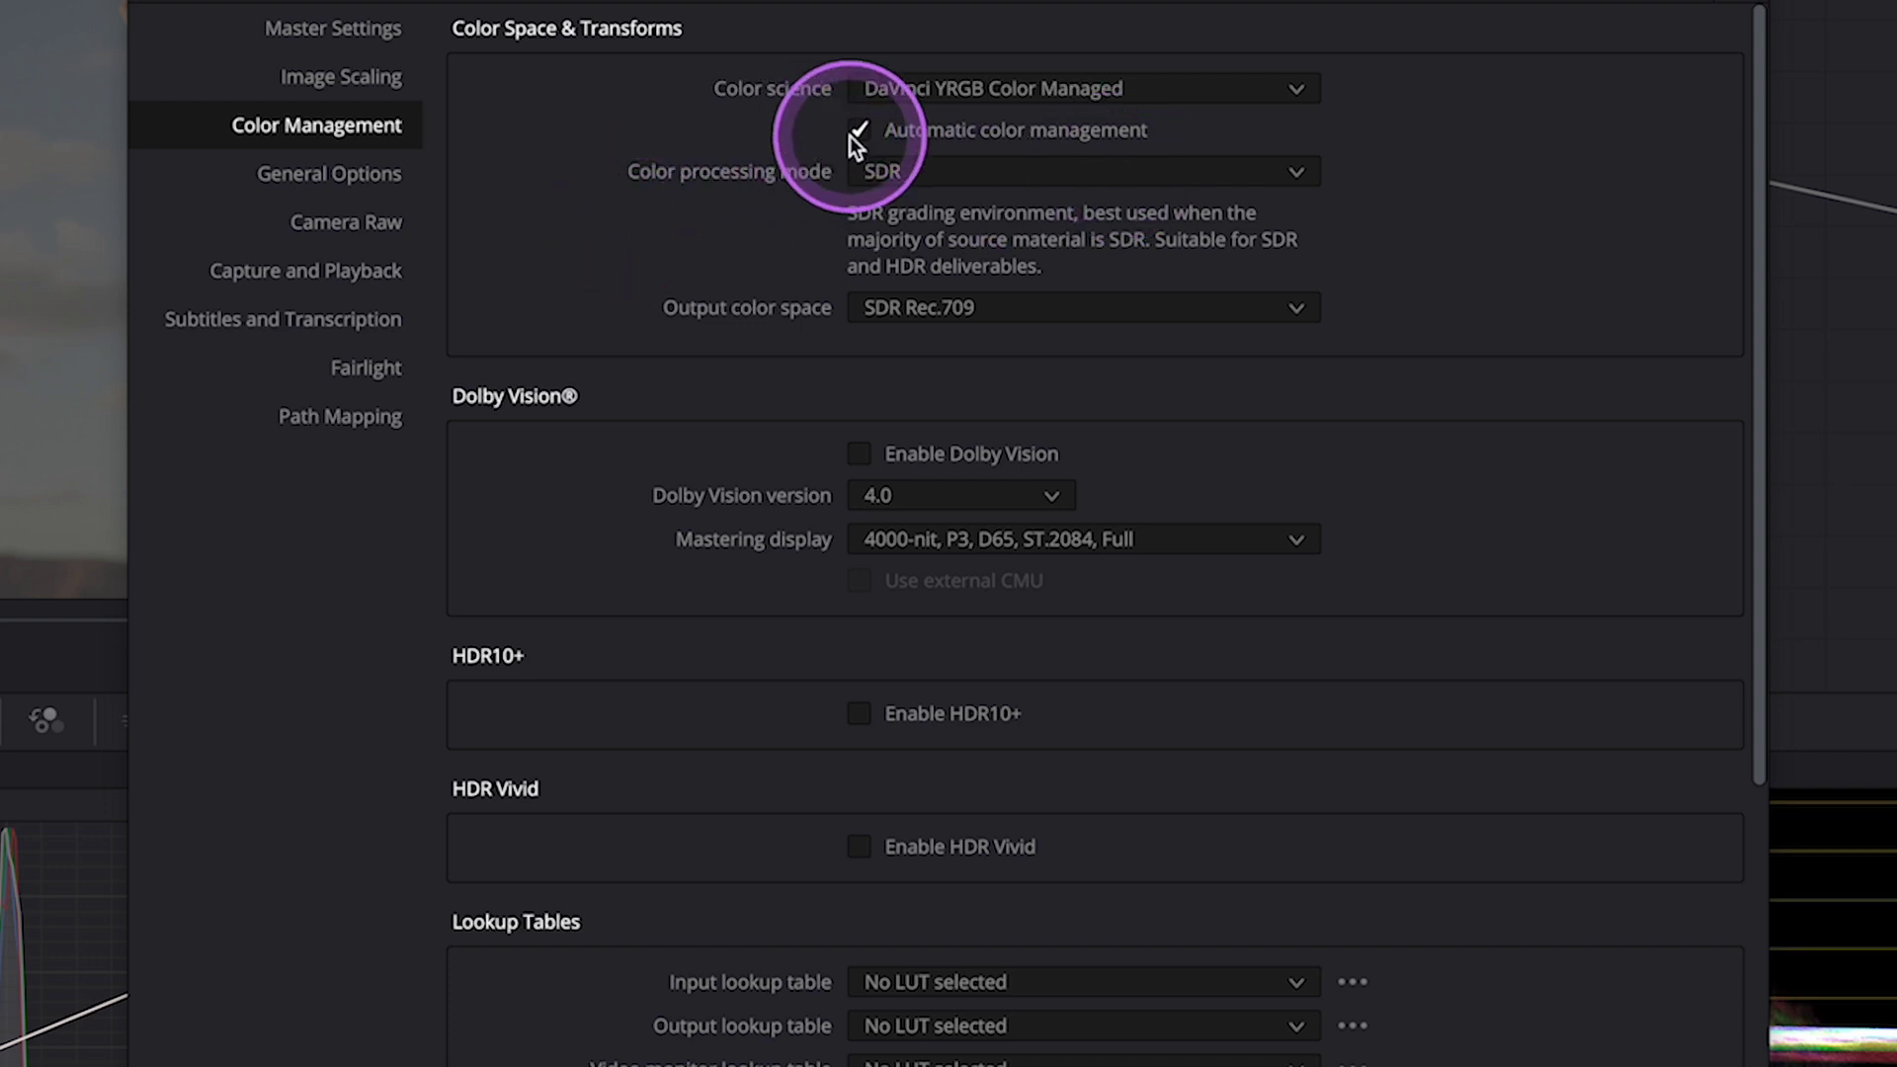
click(1005, 174)
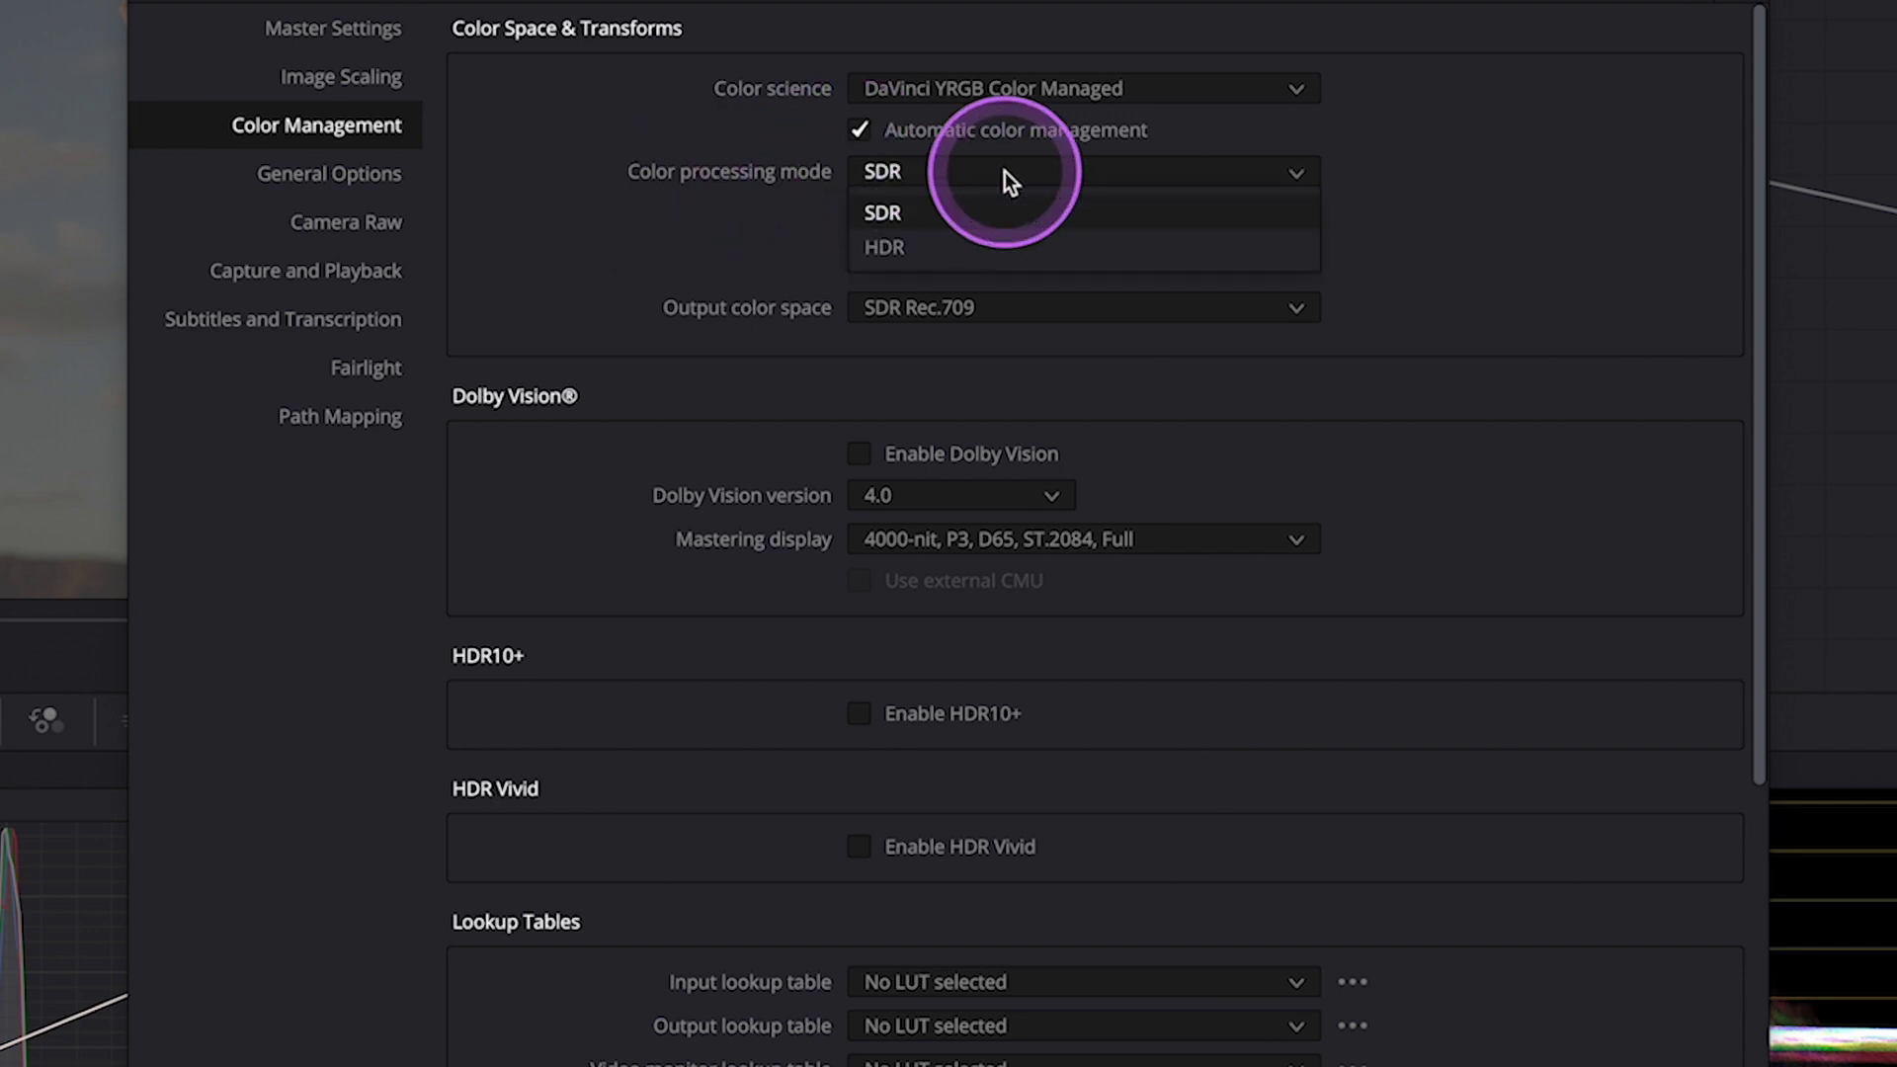
click(976, 245)
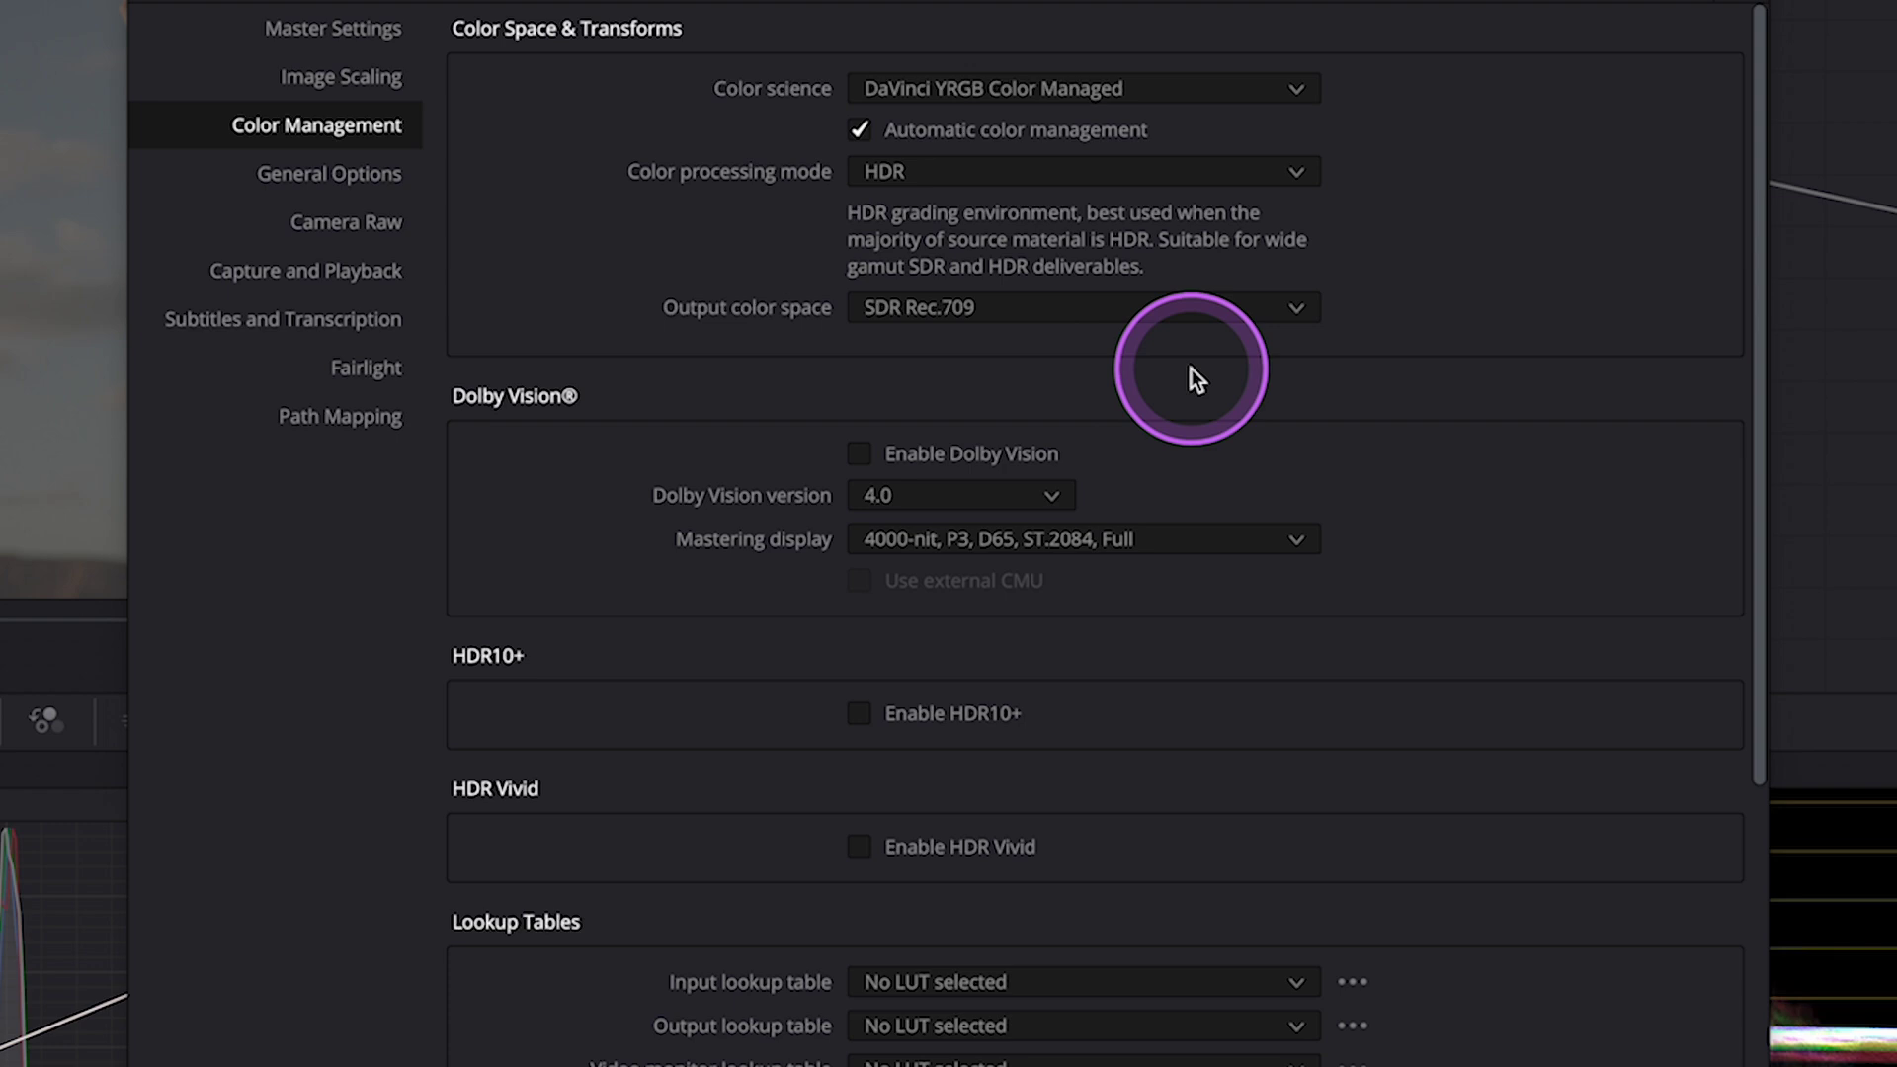
click(1460, 965)
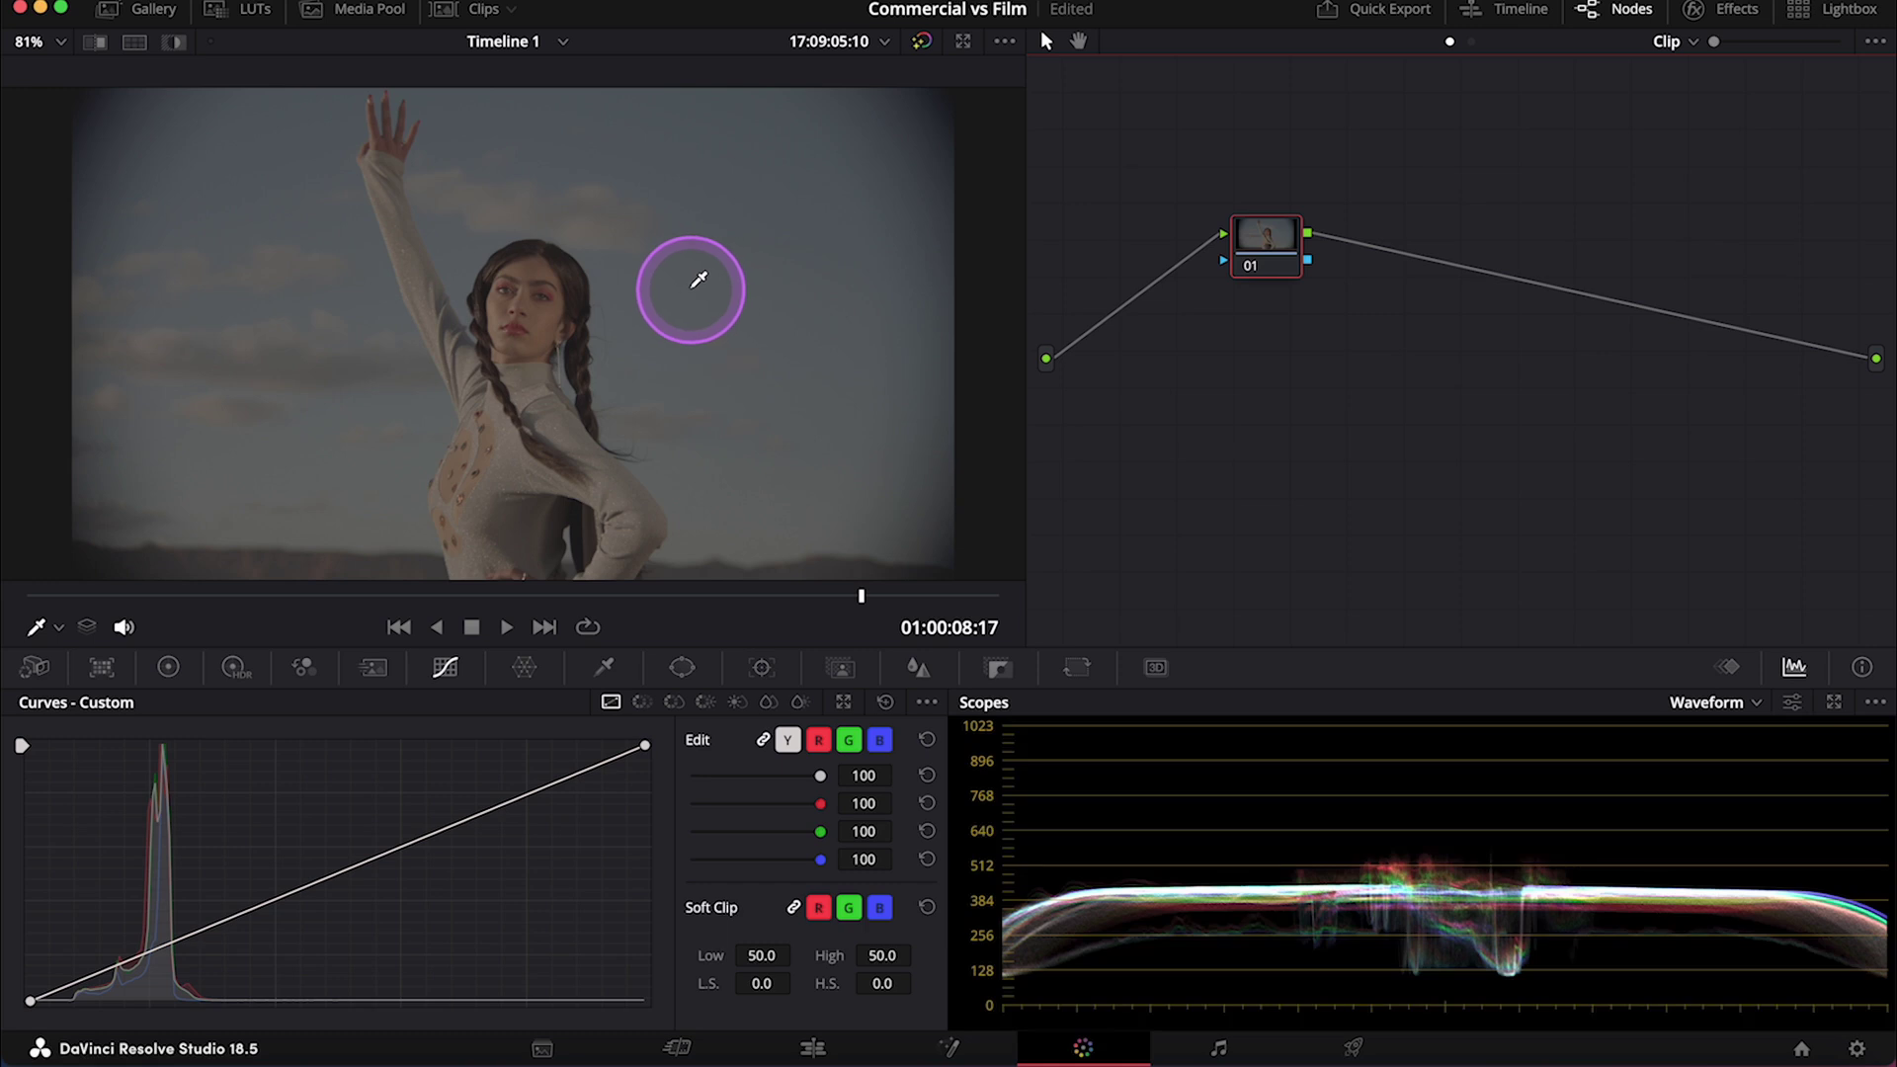
Assign the clip the ARRI > ARRI LogC3 input colour space from the Clips strip
click(447, 10)
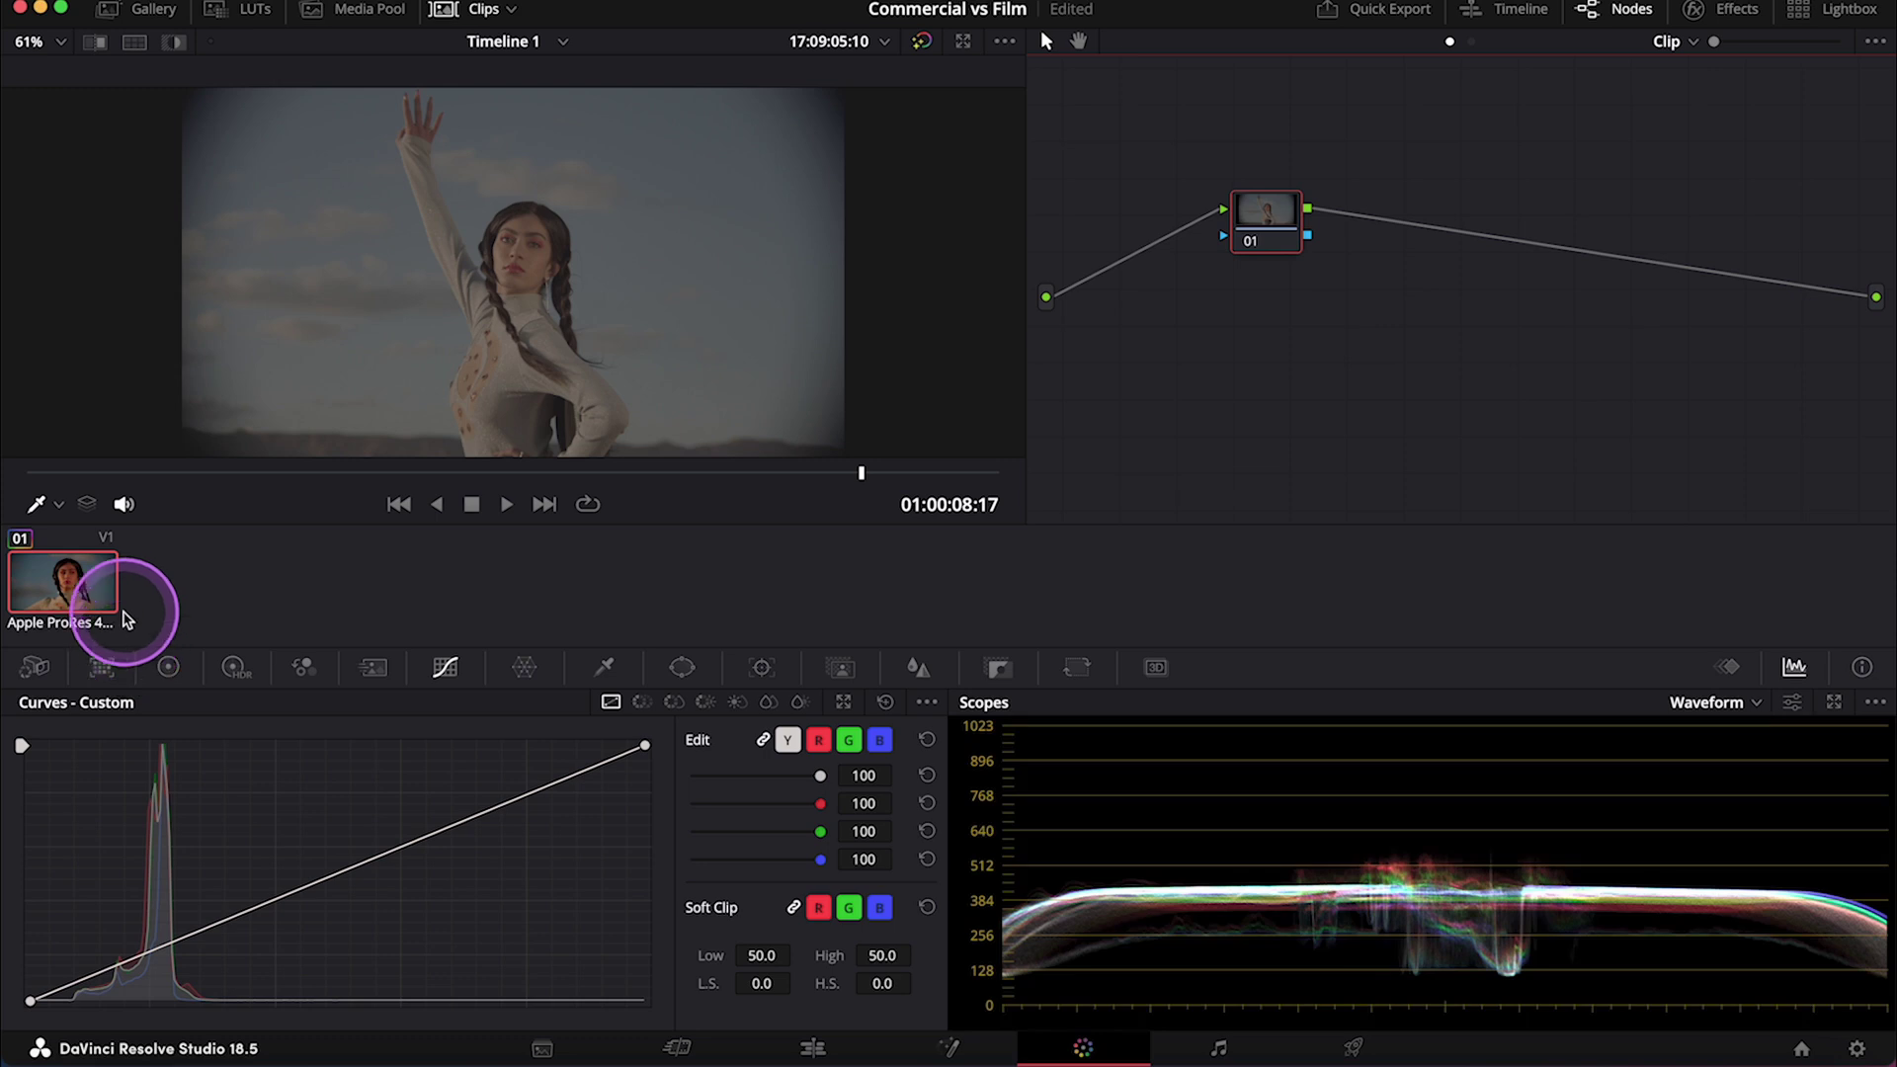
right_click(72, 593)
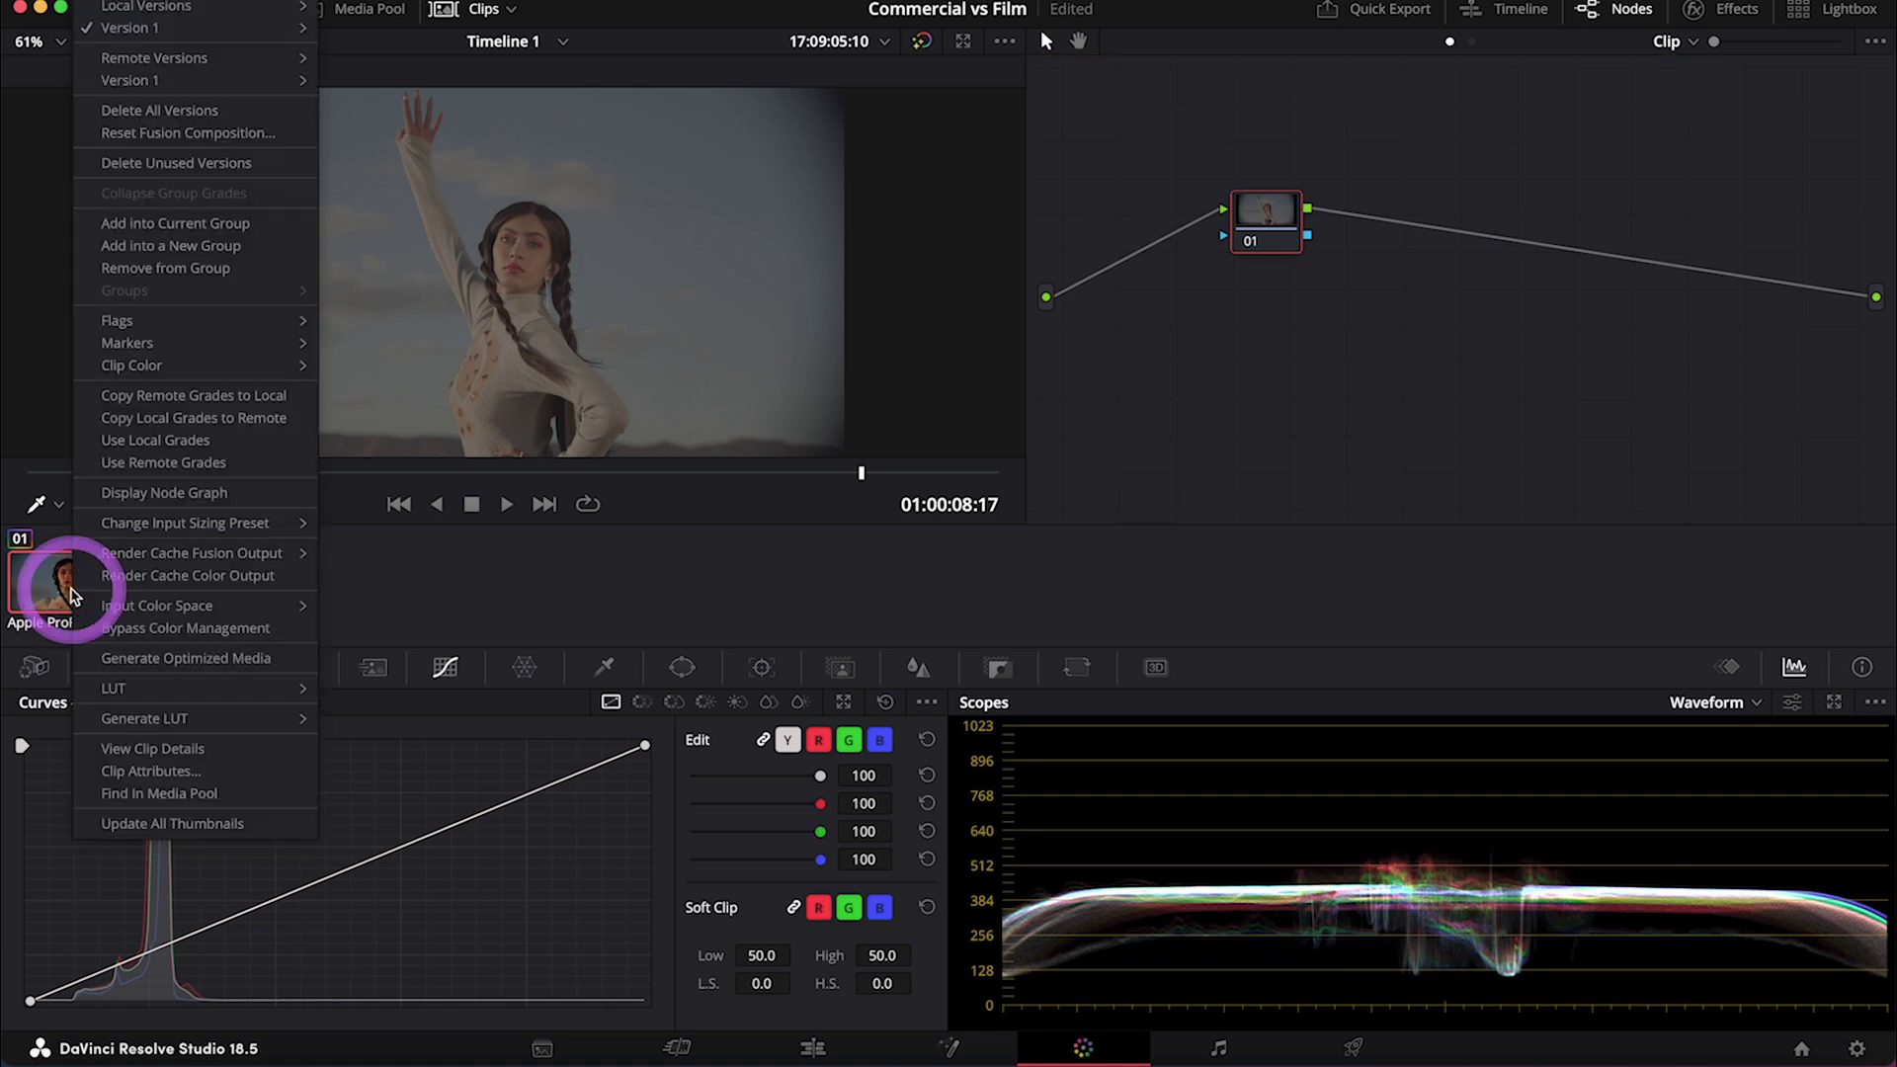
mouse_move(141, 607)
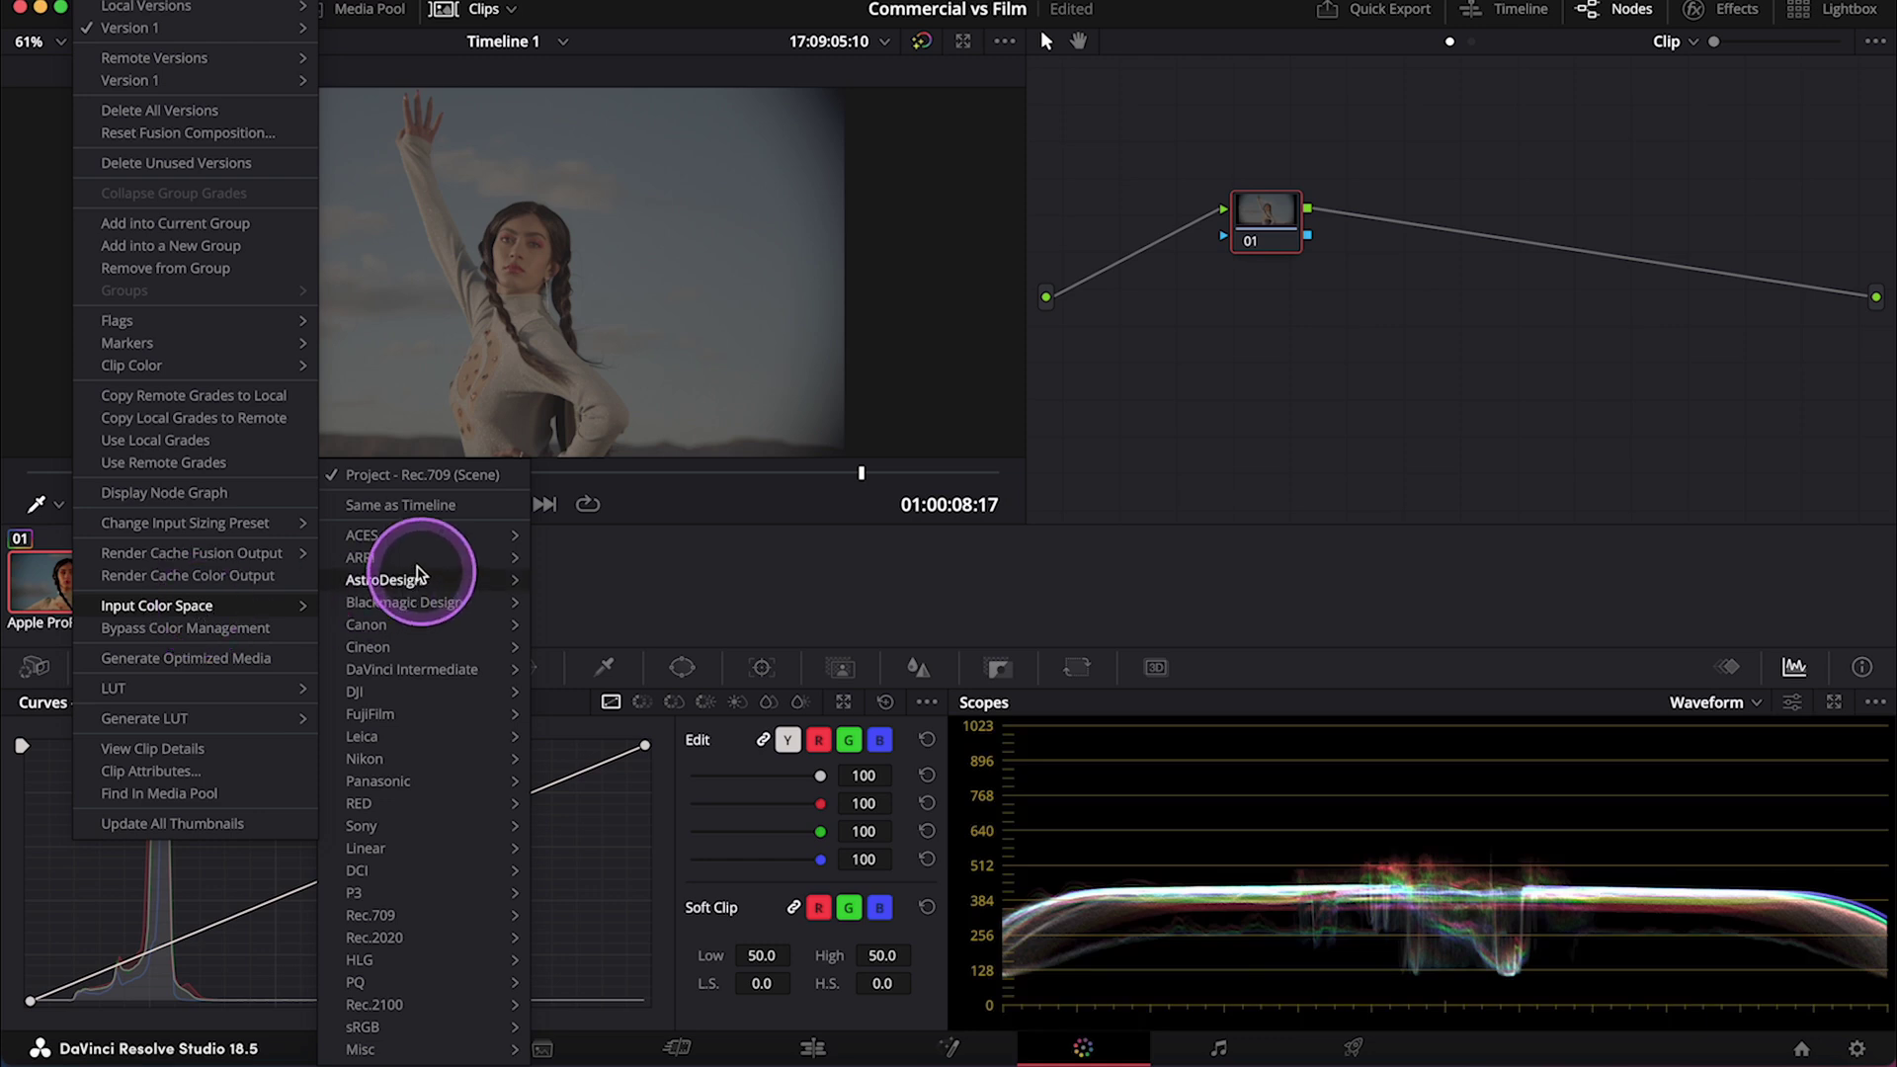
mouse_move(393, 556)
click(594, 559)
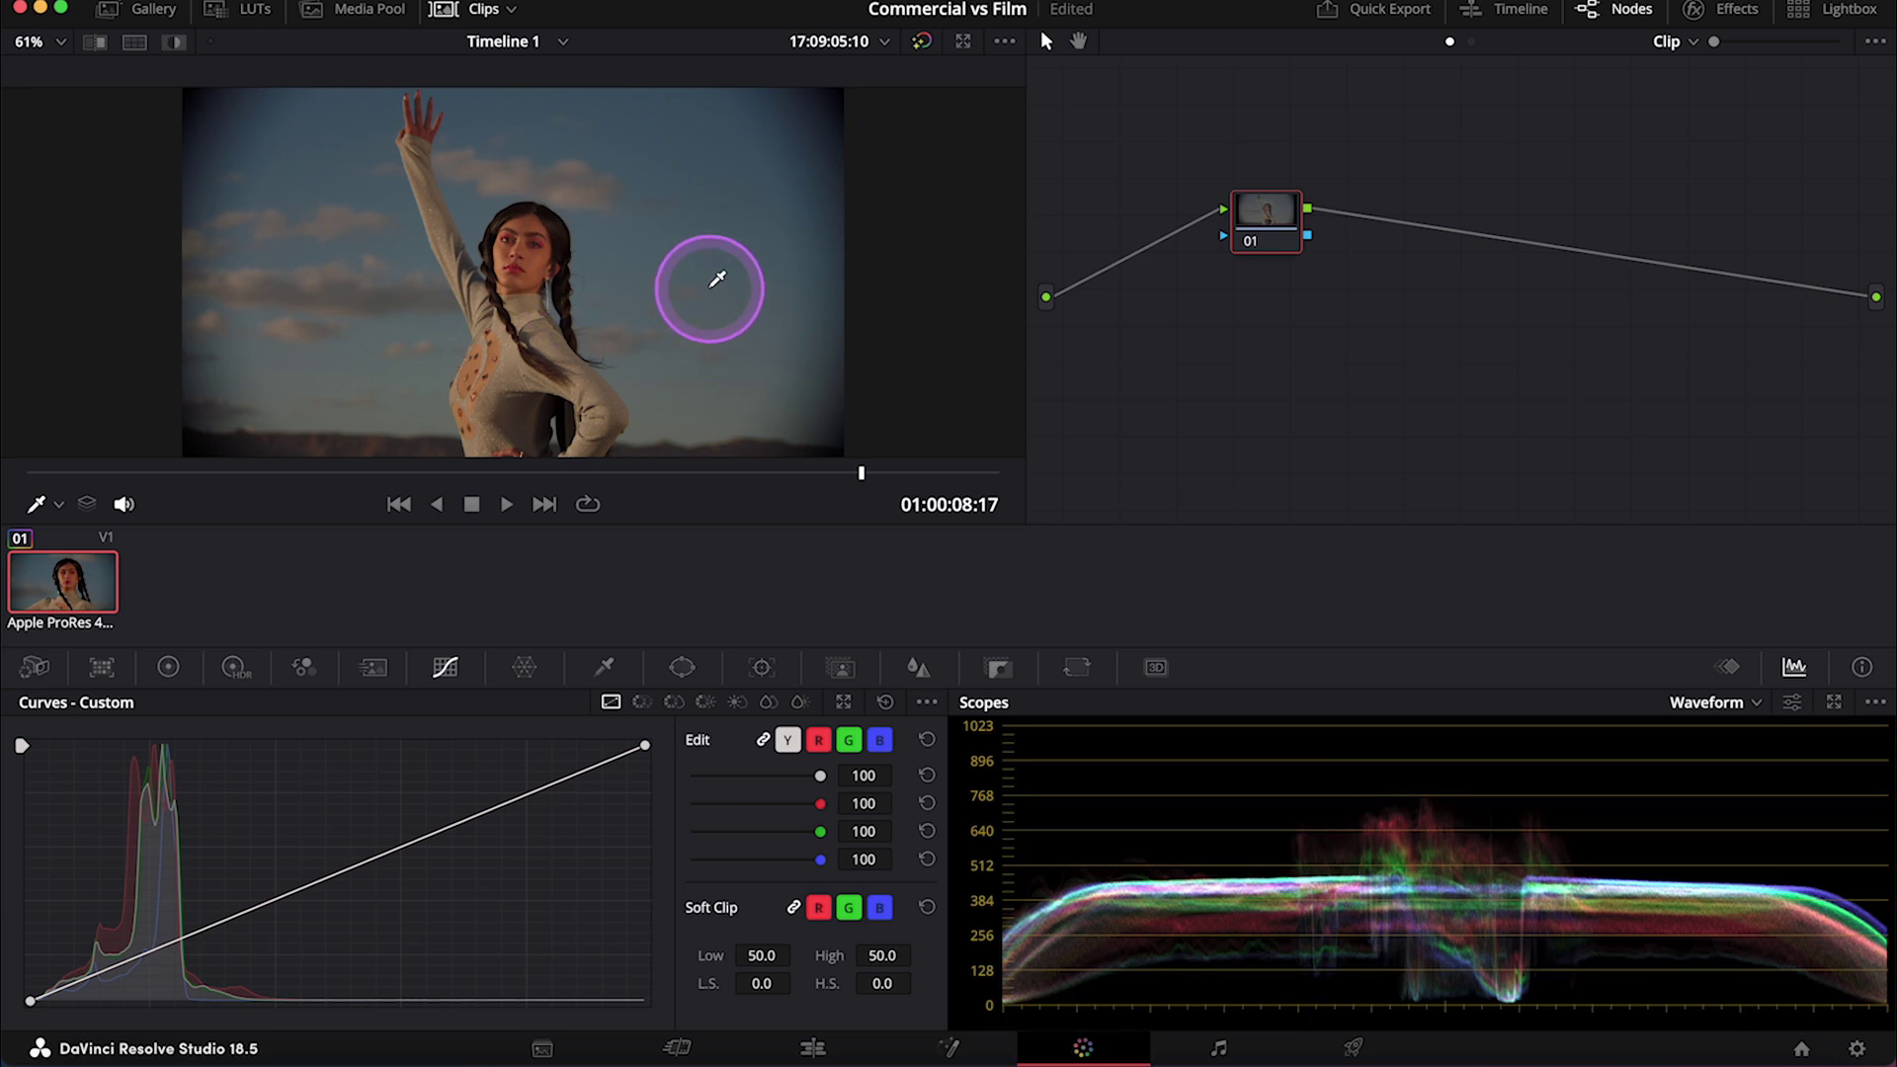
Hide the Clips strip and label node 01 'NR'
click(447, 16)
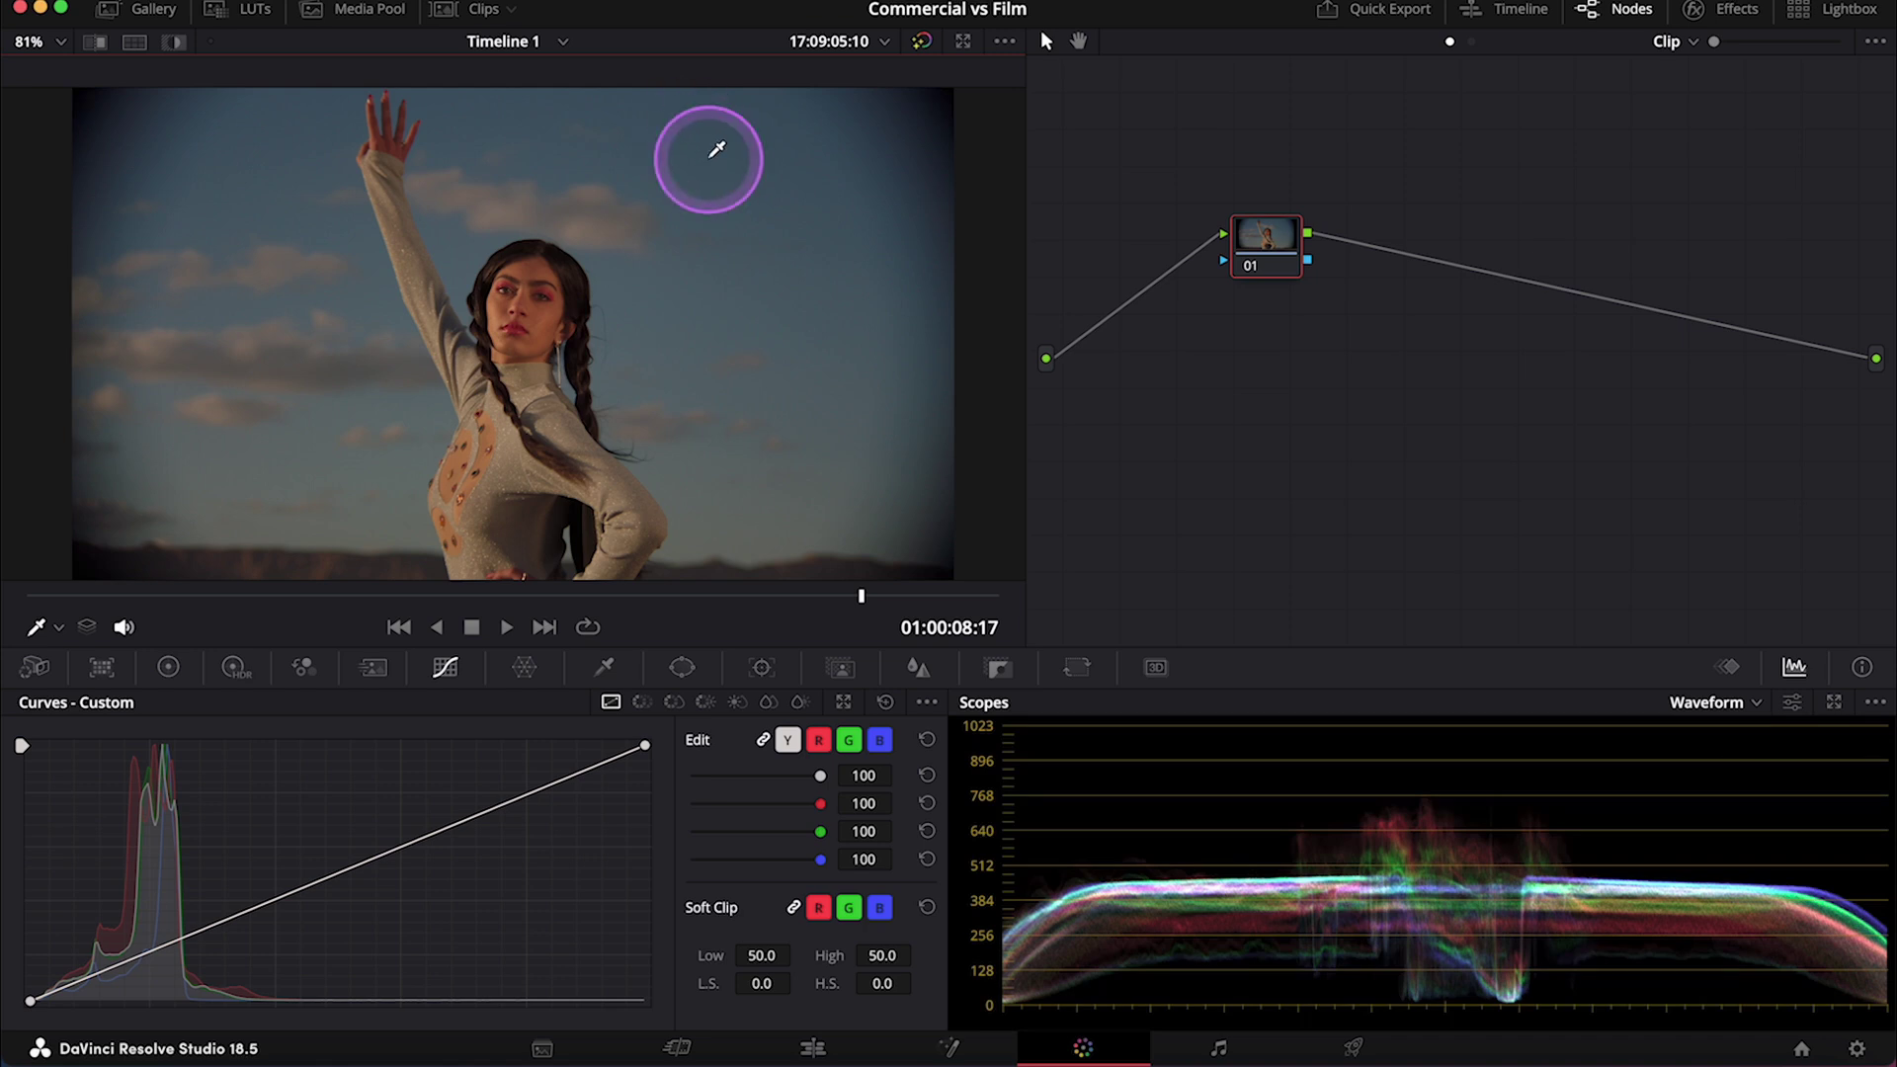
drag(1271, 233, 1141, 199)
right_click(1143, 202)
click(1196, 250)
text(NR)
key(Return)
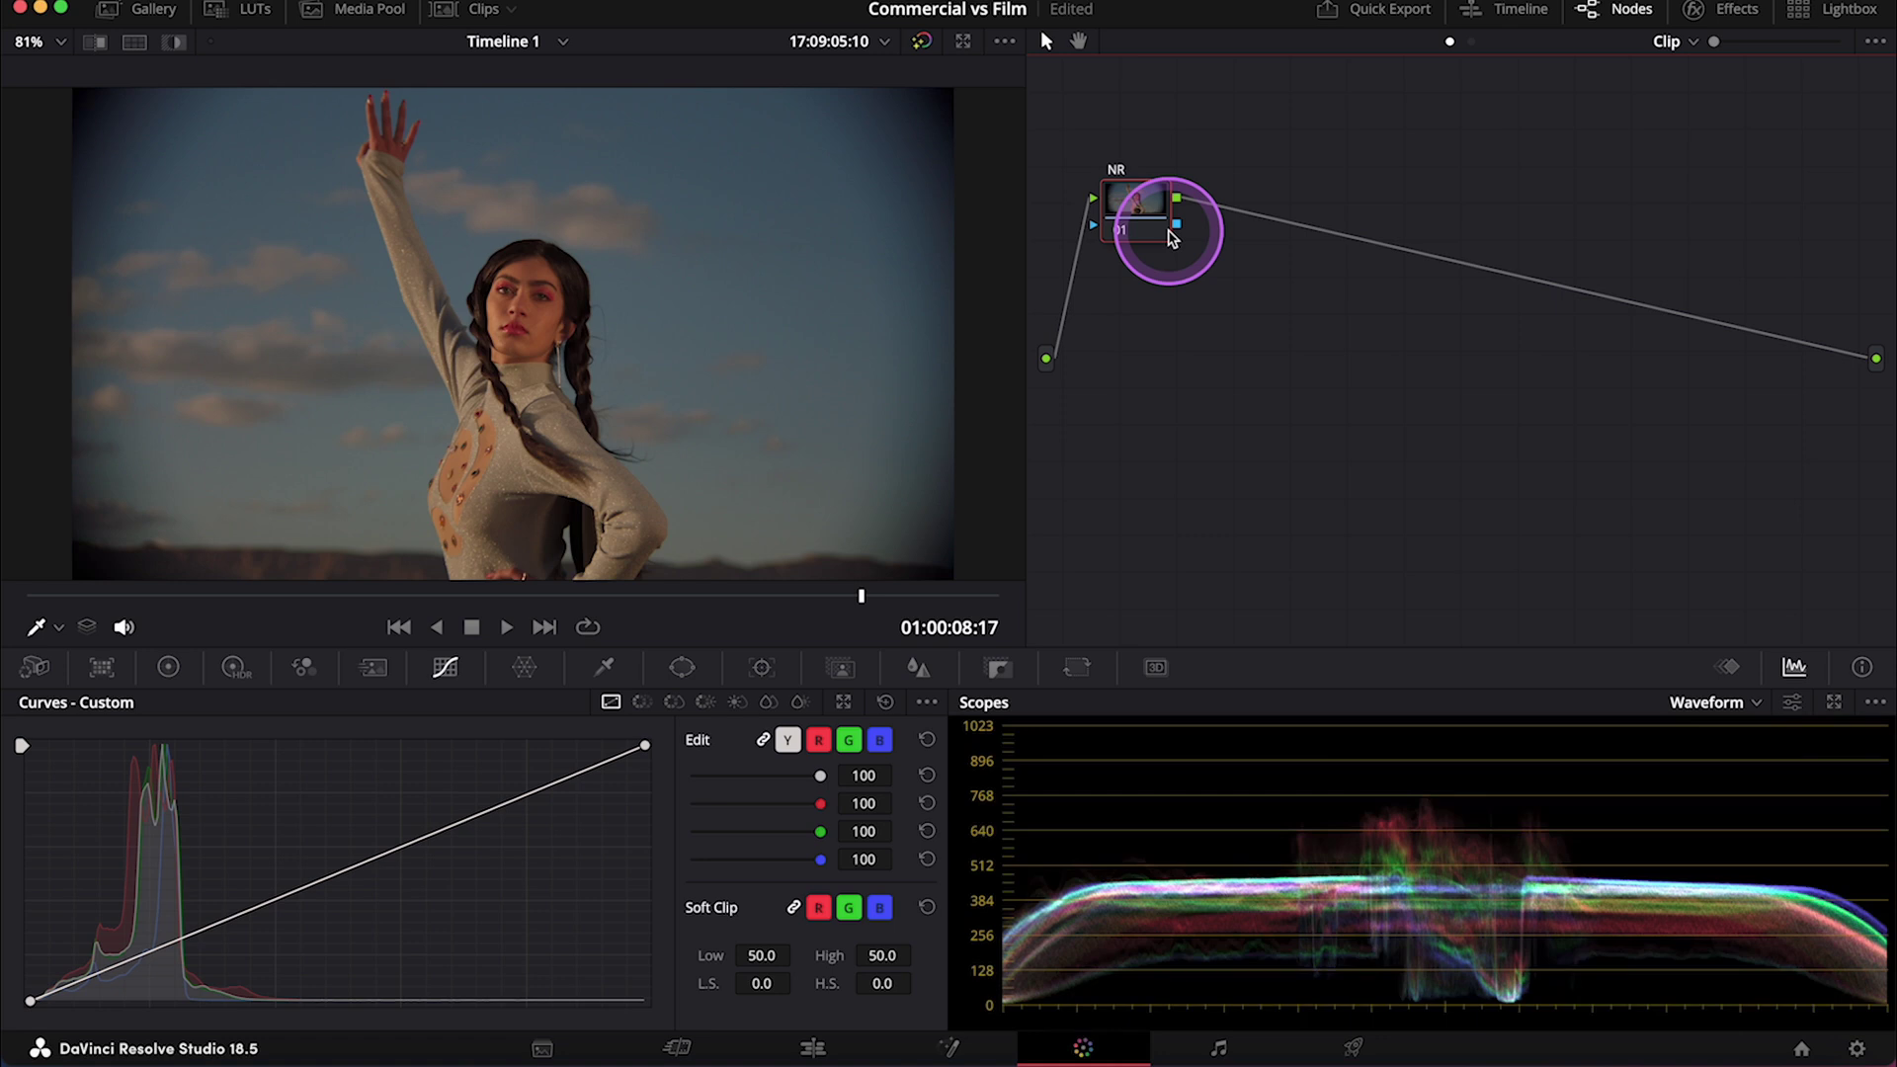
Add serial node 02 after NR and label it 'Exposure'
key(alt+s)
right_click(1235, 208)
click(1284, 251)
text(Expos)
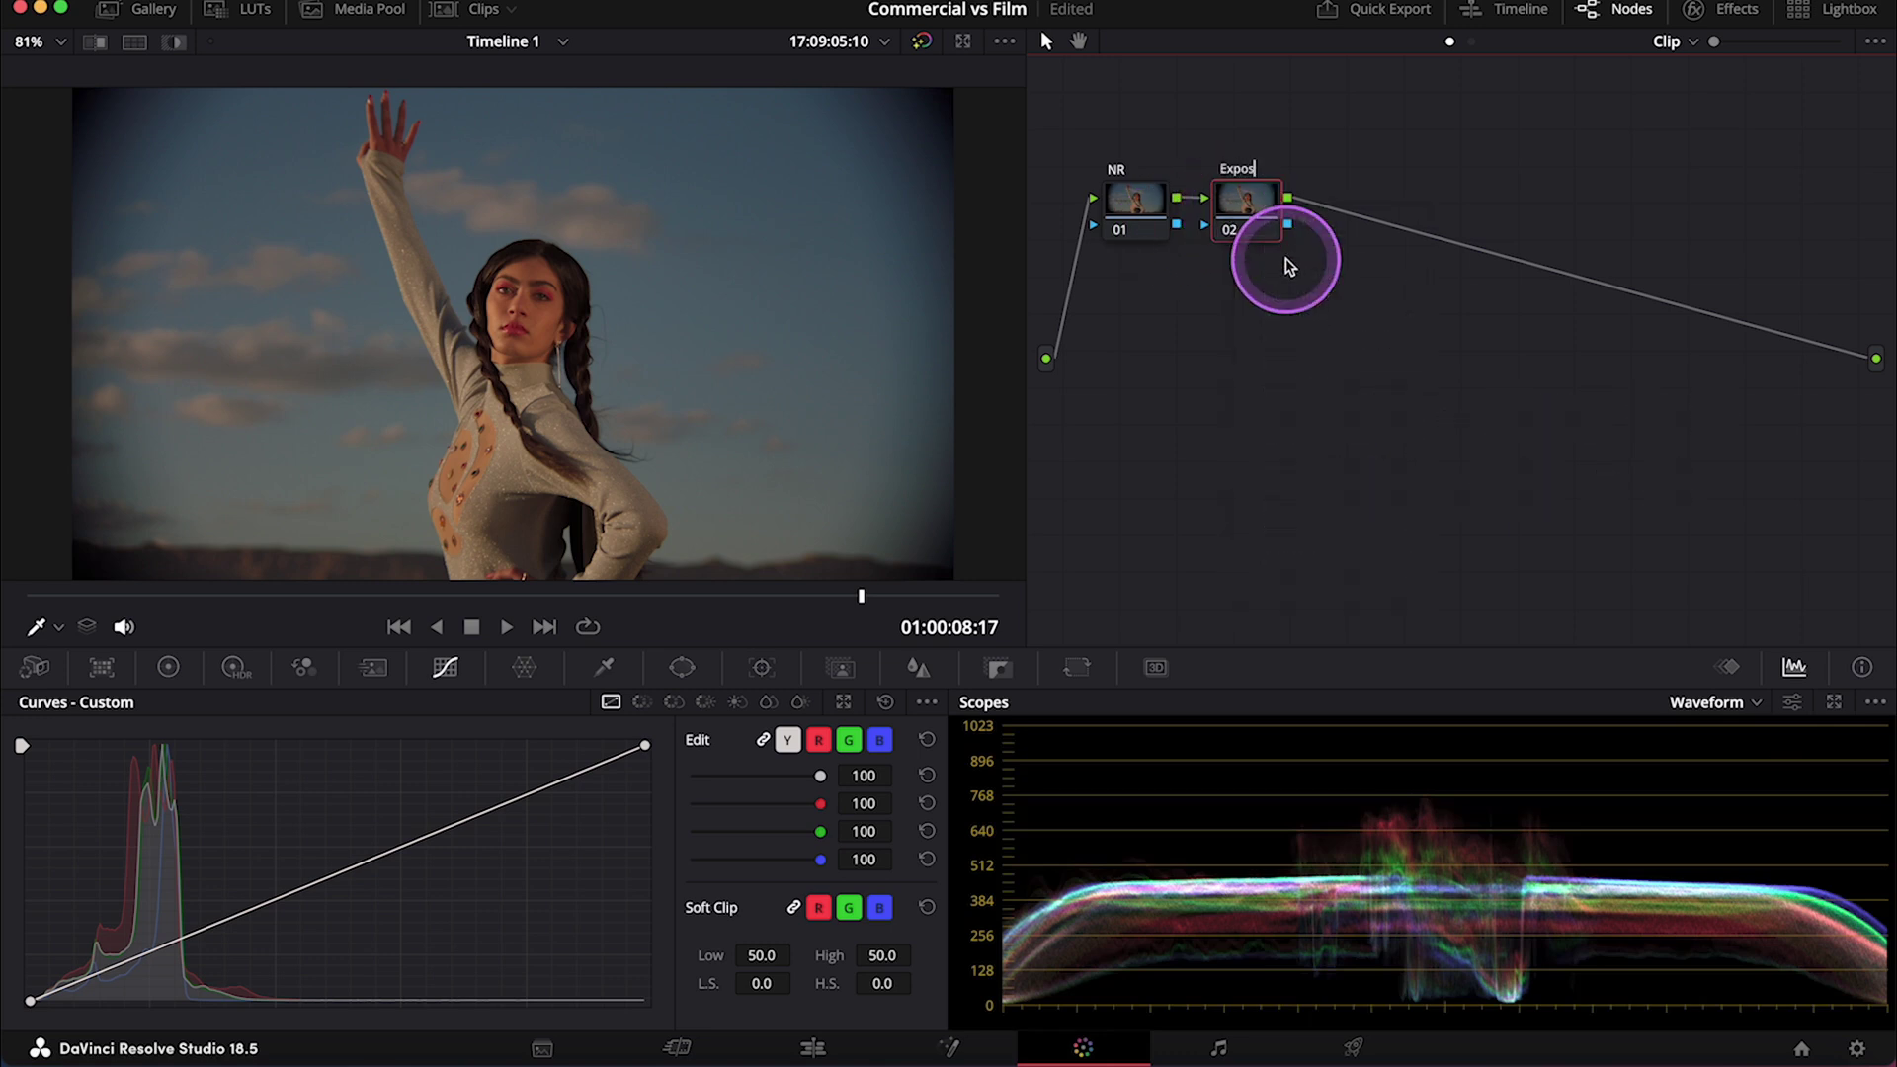
text(ure)
key(Return)
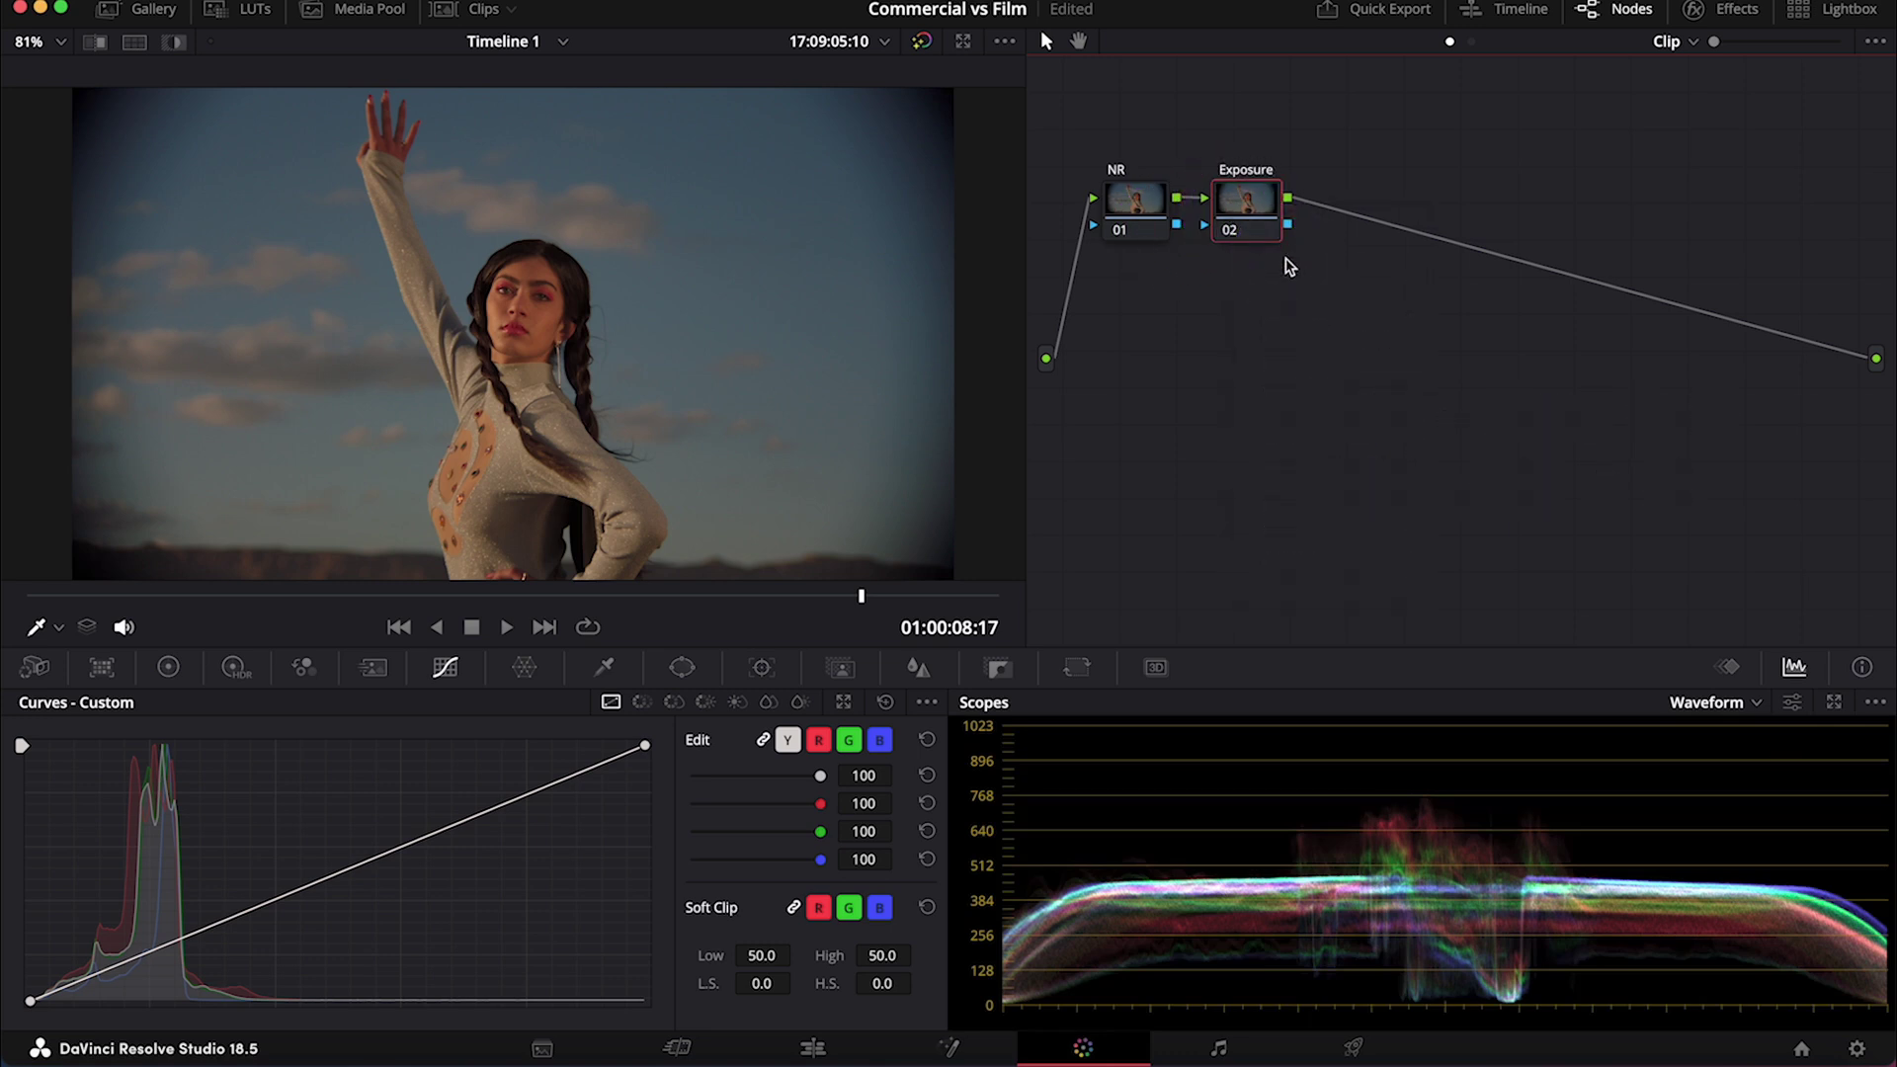
Grade the Exposure node with Offset 33.05, Gamma -0.02, Gain 1.04 and Contrast 1.034
click(1252, 210)
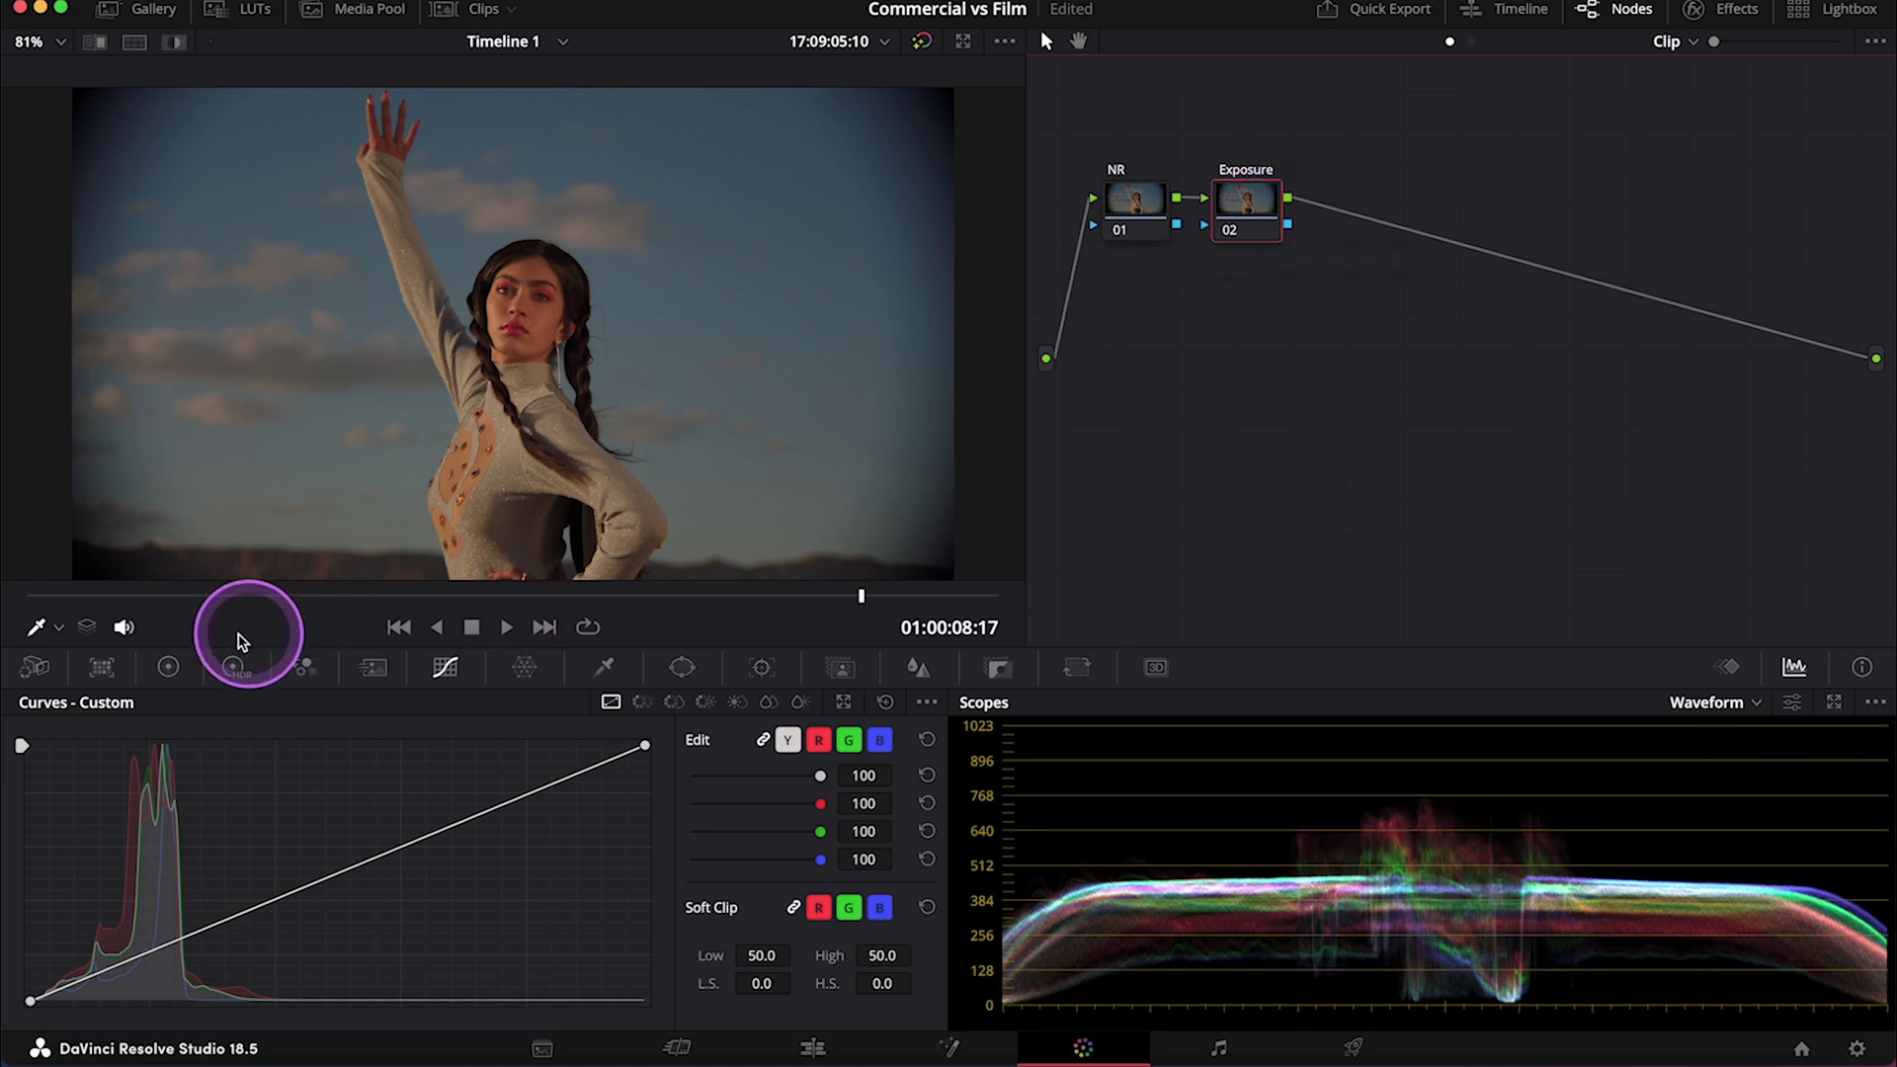
click(169, 667)
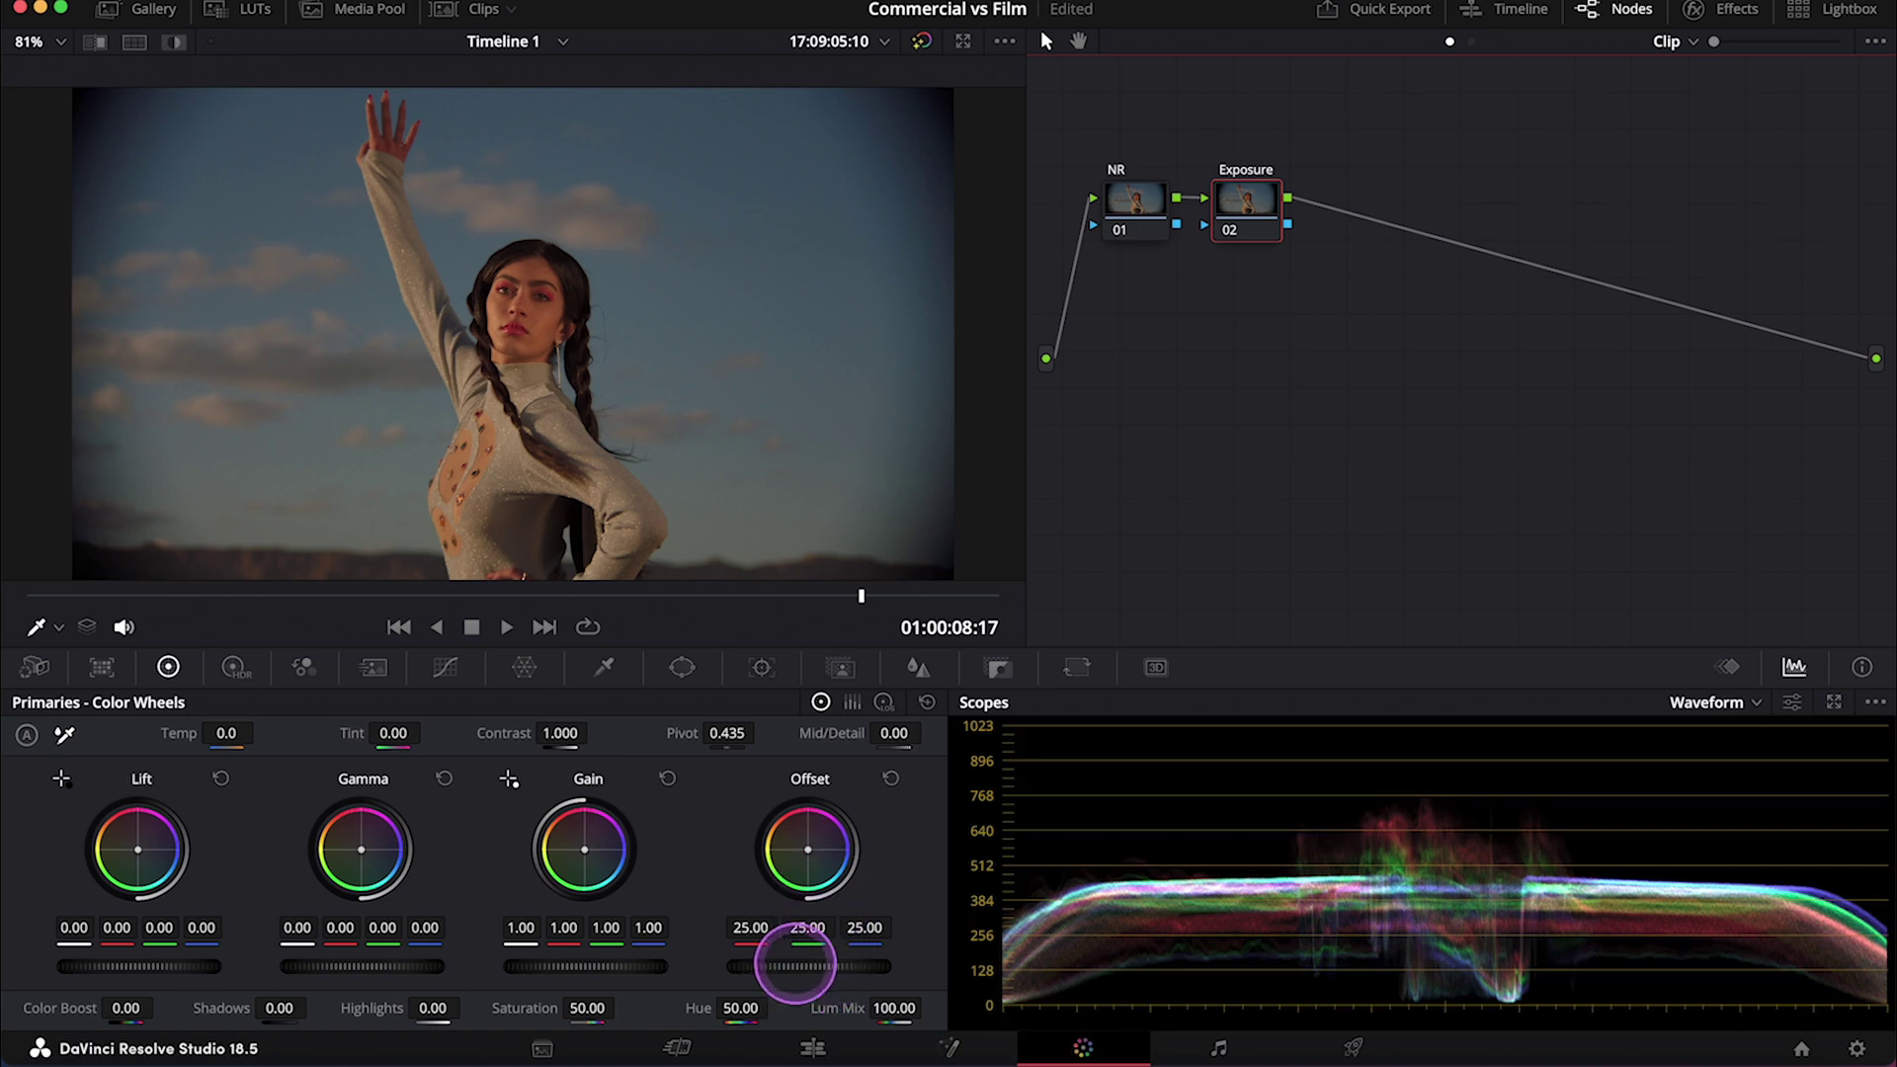
drag(786, 966, 1123, 993)
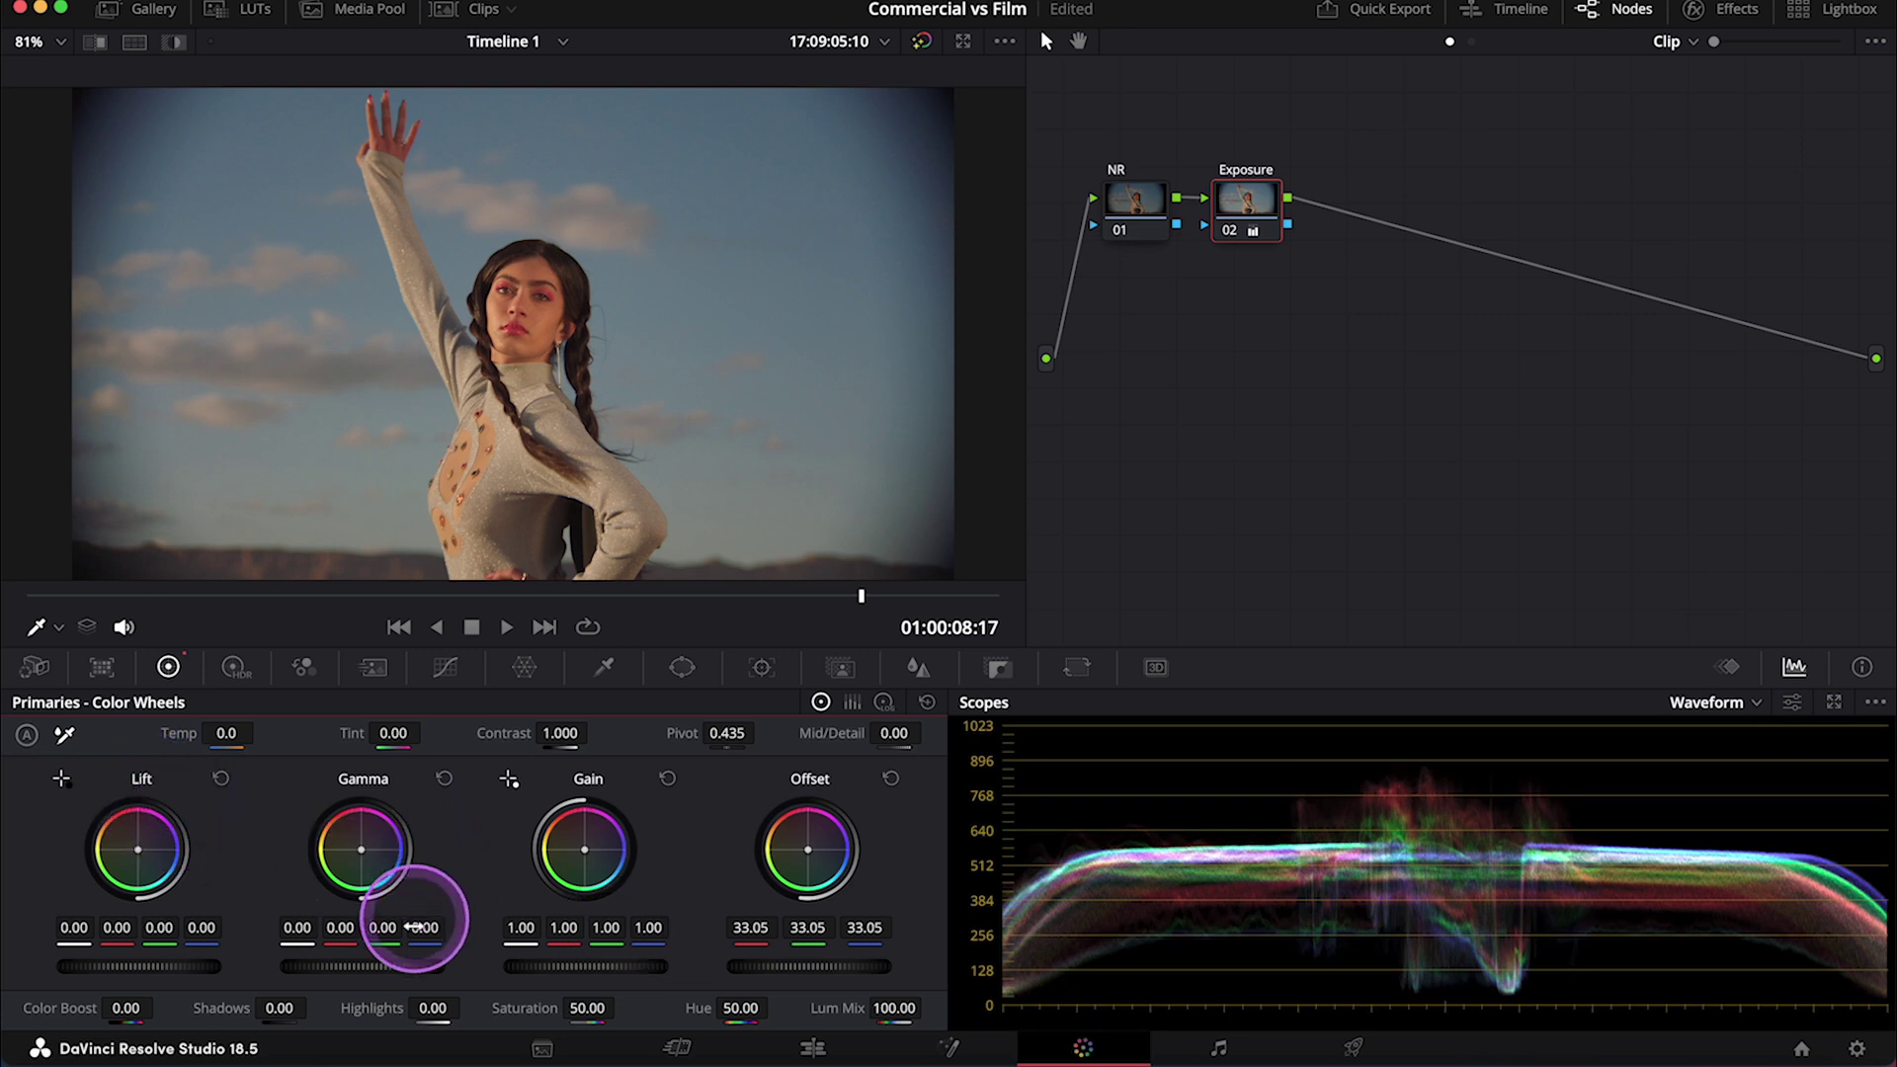
drag(402, 966, 263, 948)
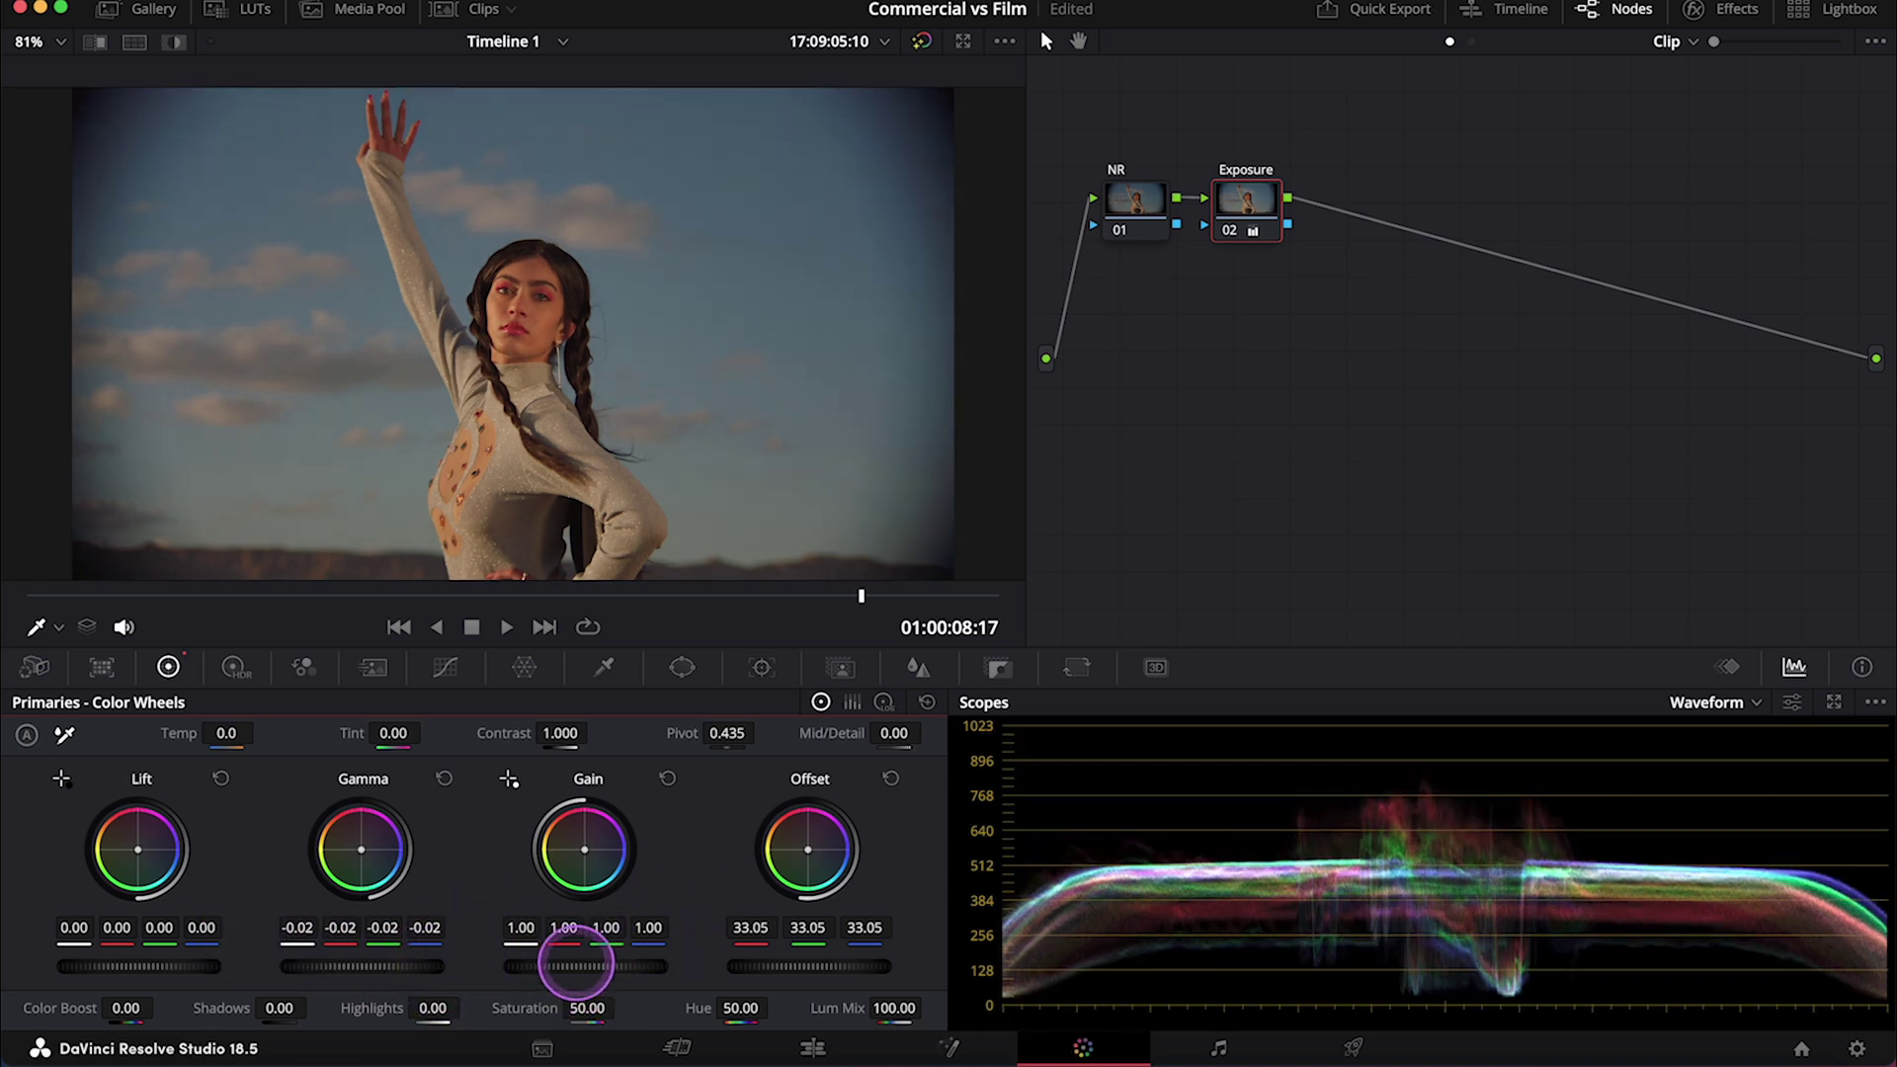
drag(578, 963, 617, 969)
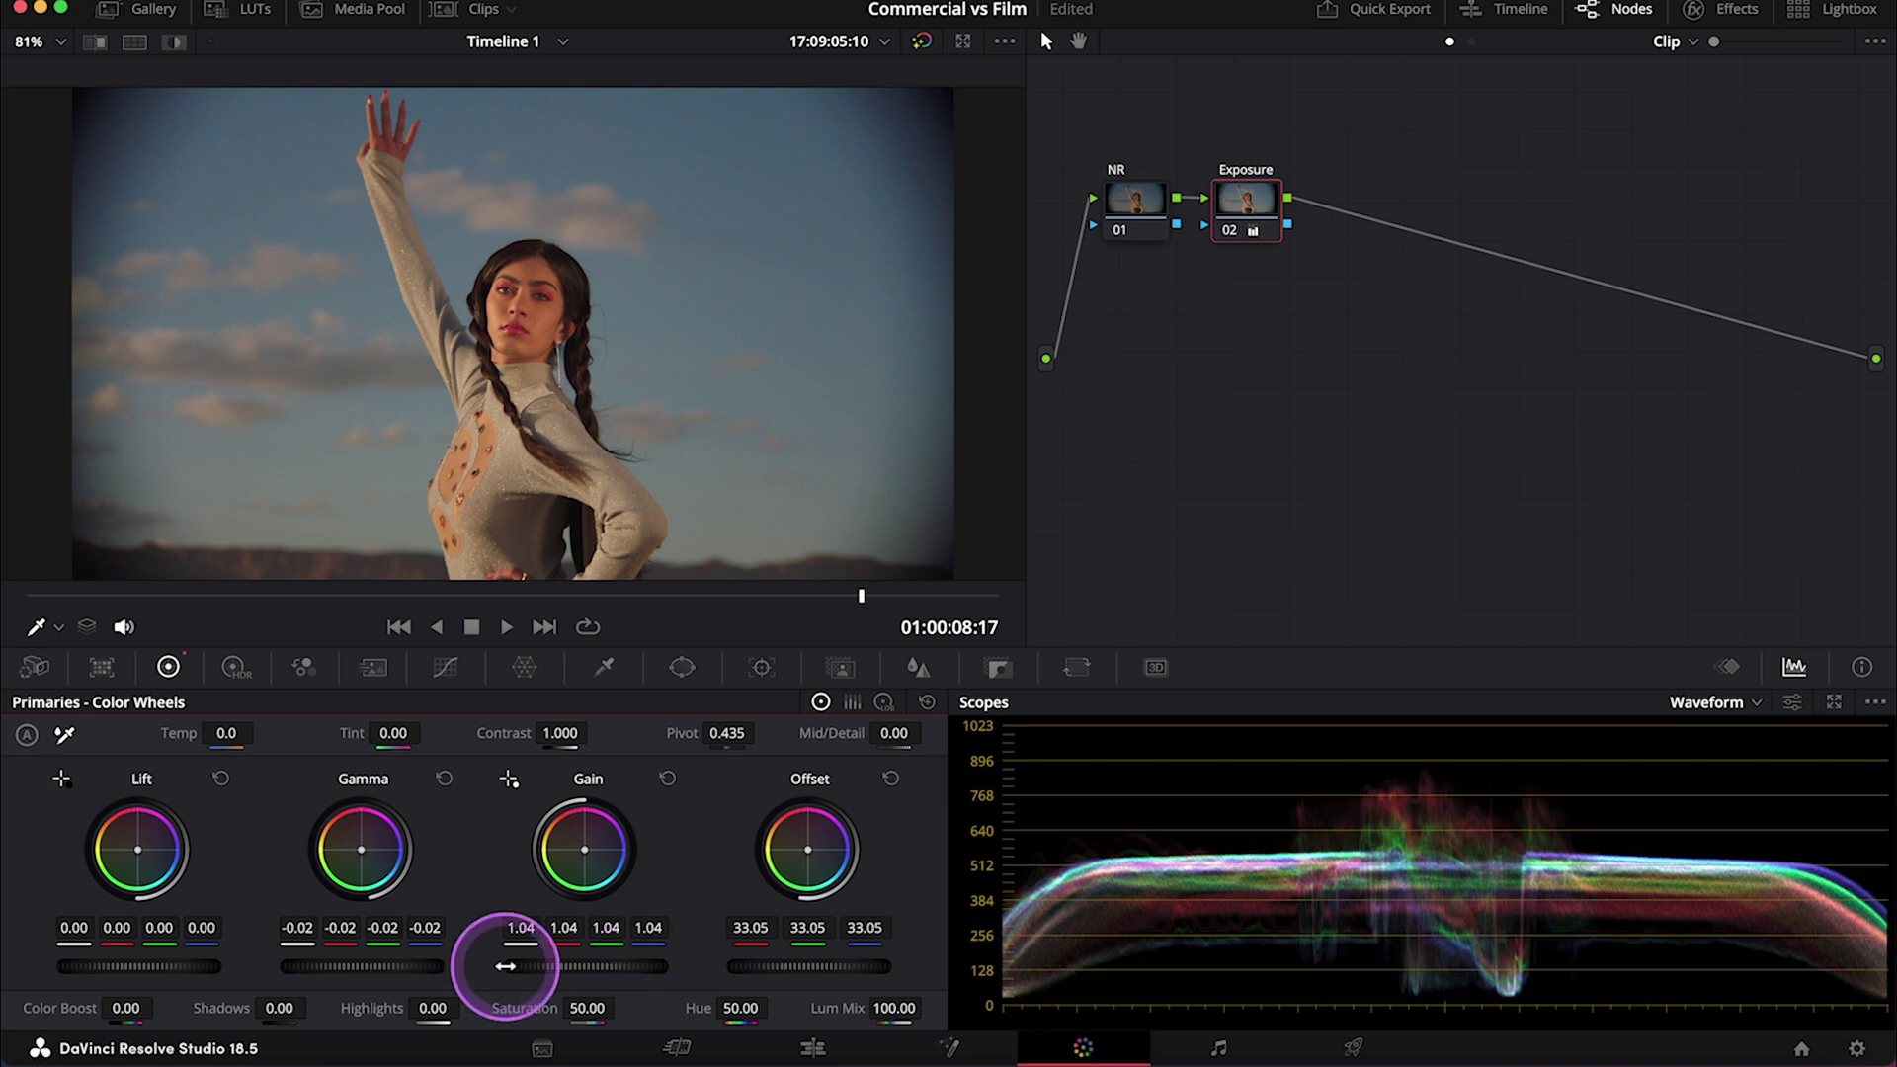
drag(555, 732, 582, 733)
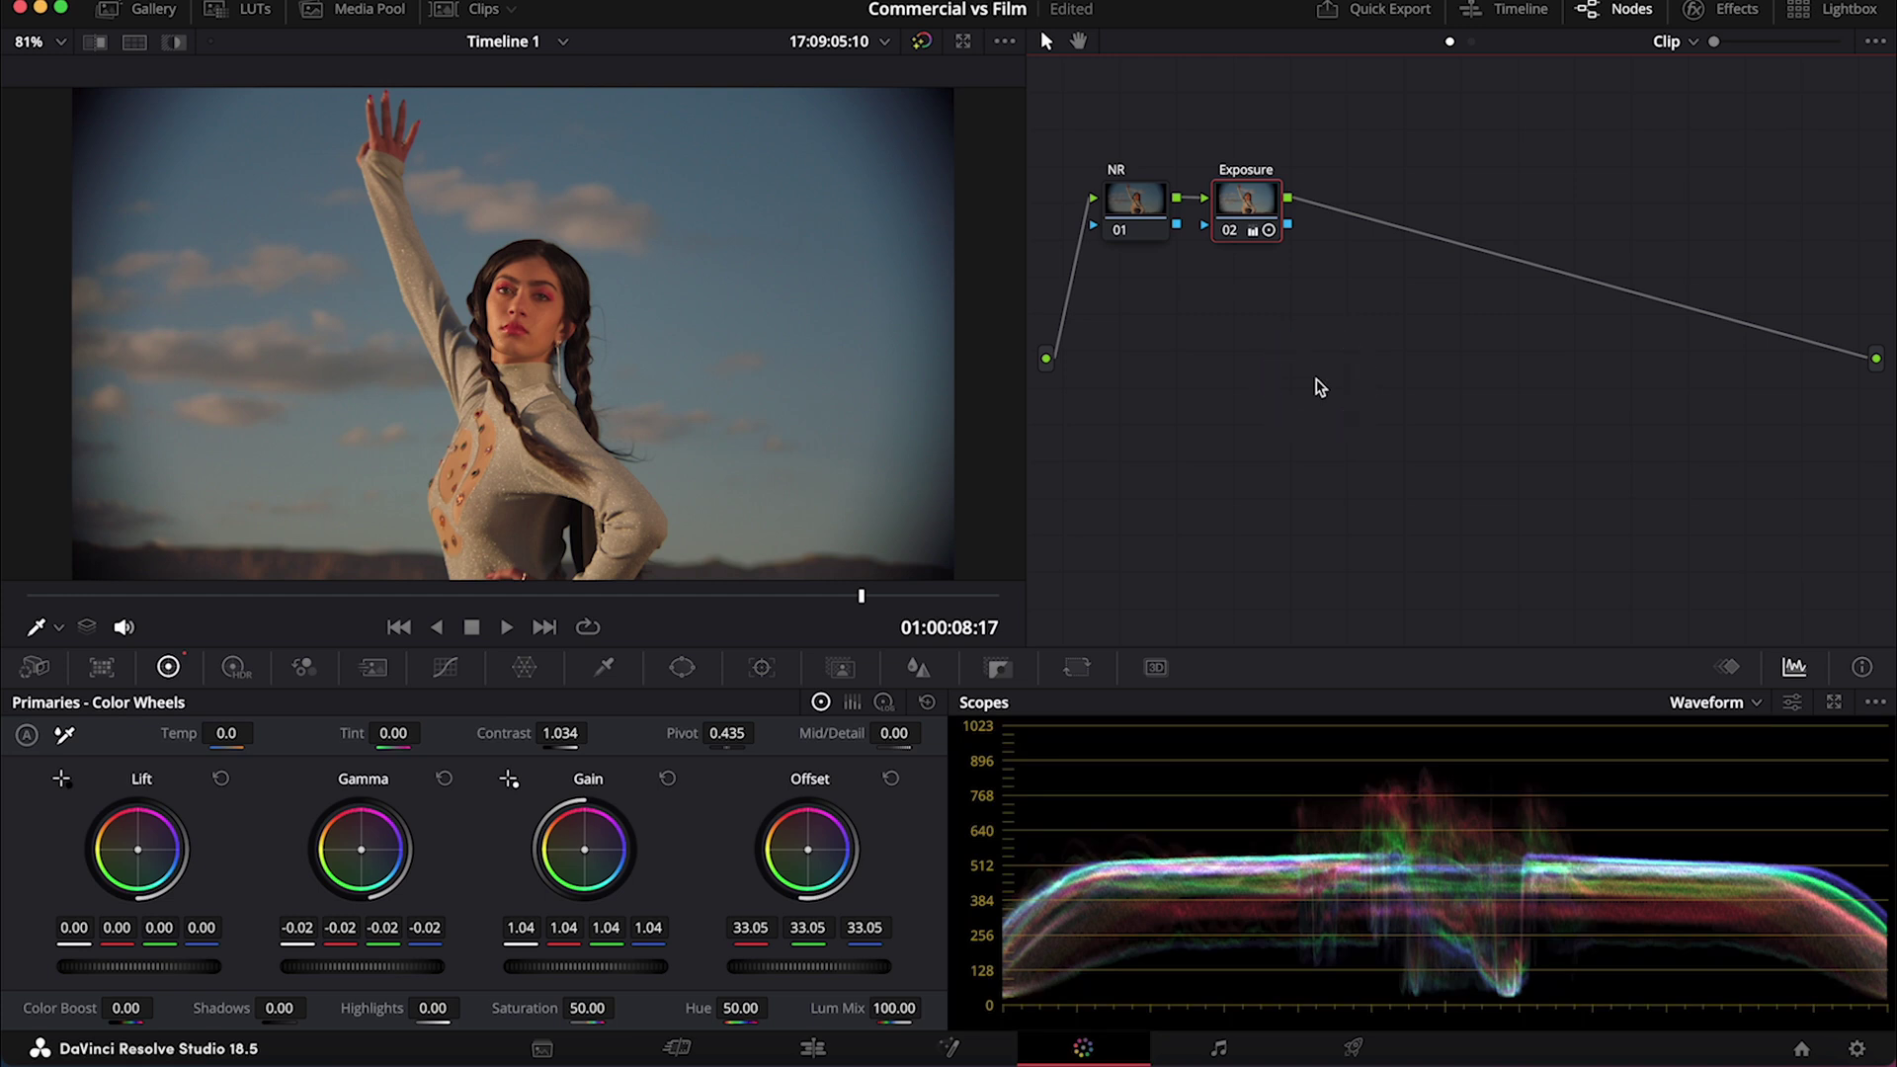
Add serial node 03 after Exposure and label it 'Balance'
key(alt+s)
right_click(1361, 208)
click(1428, 257)
text(Balance)
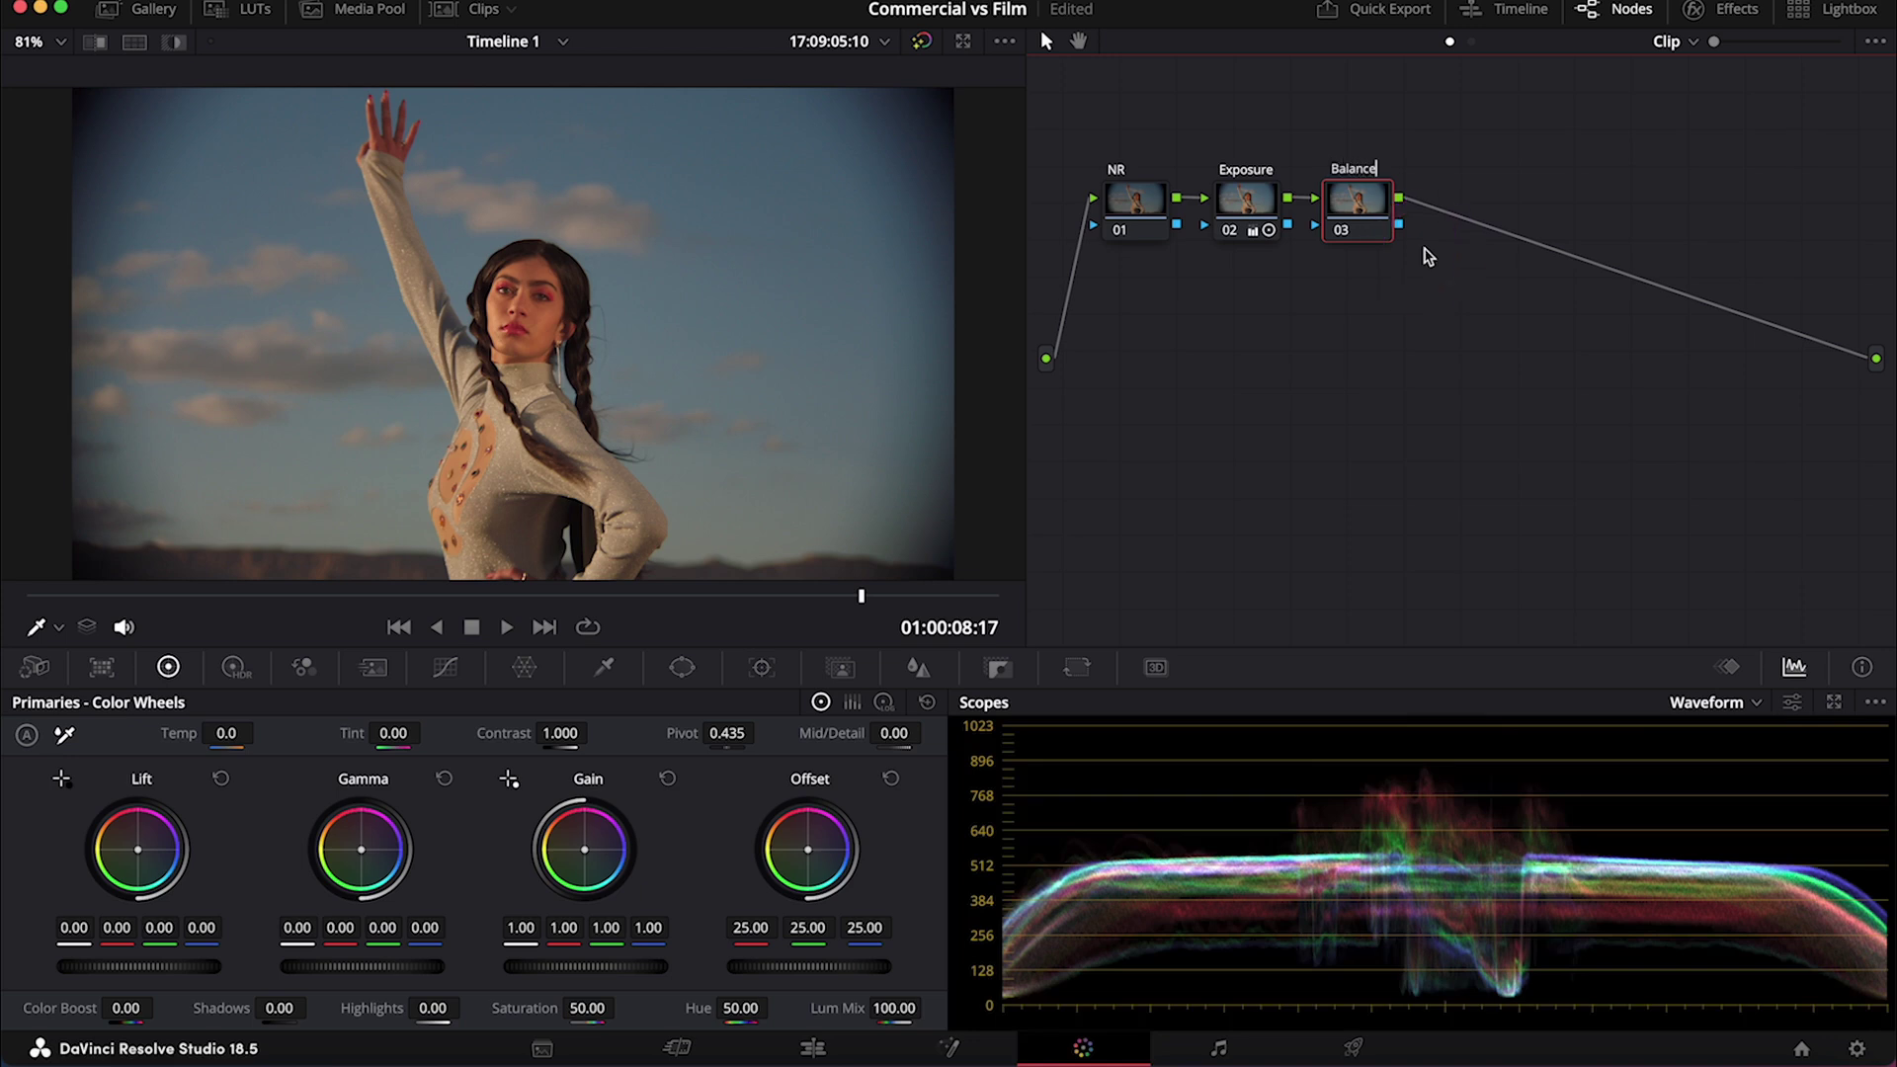
key(Return)
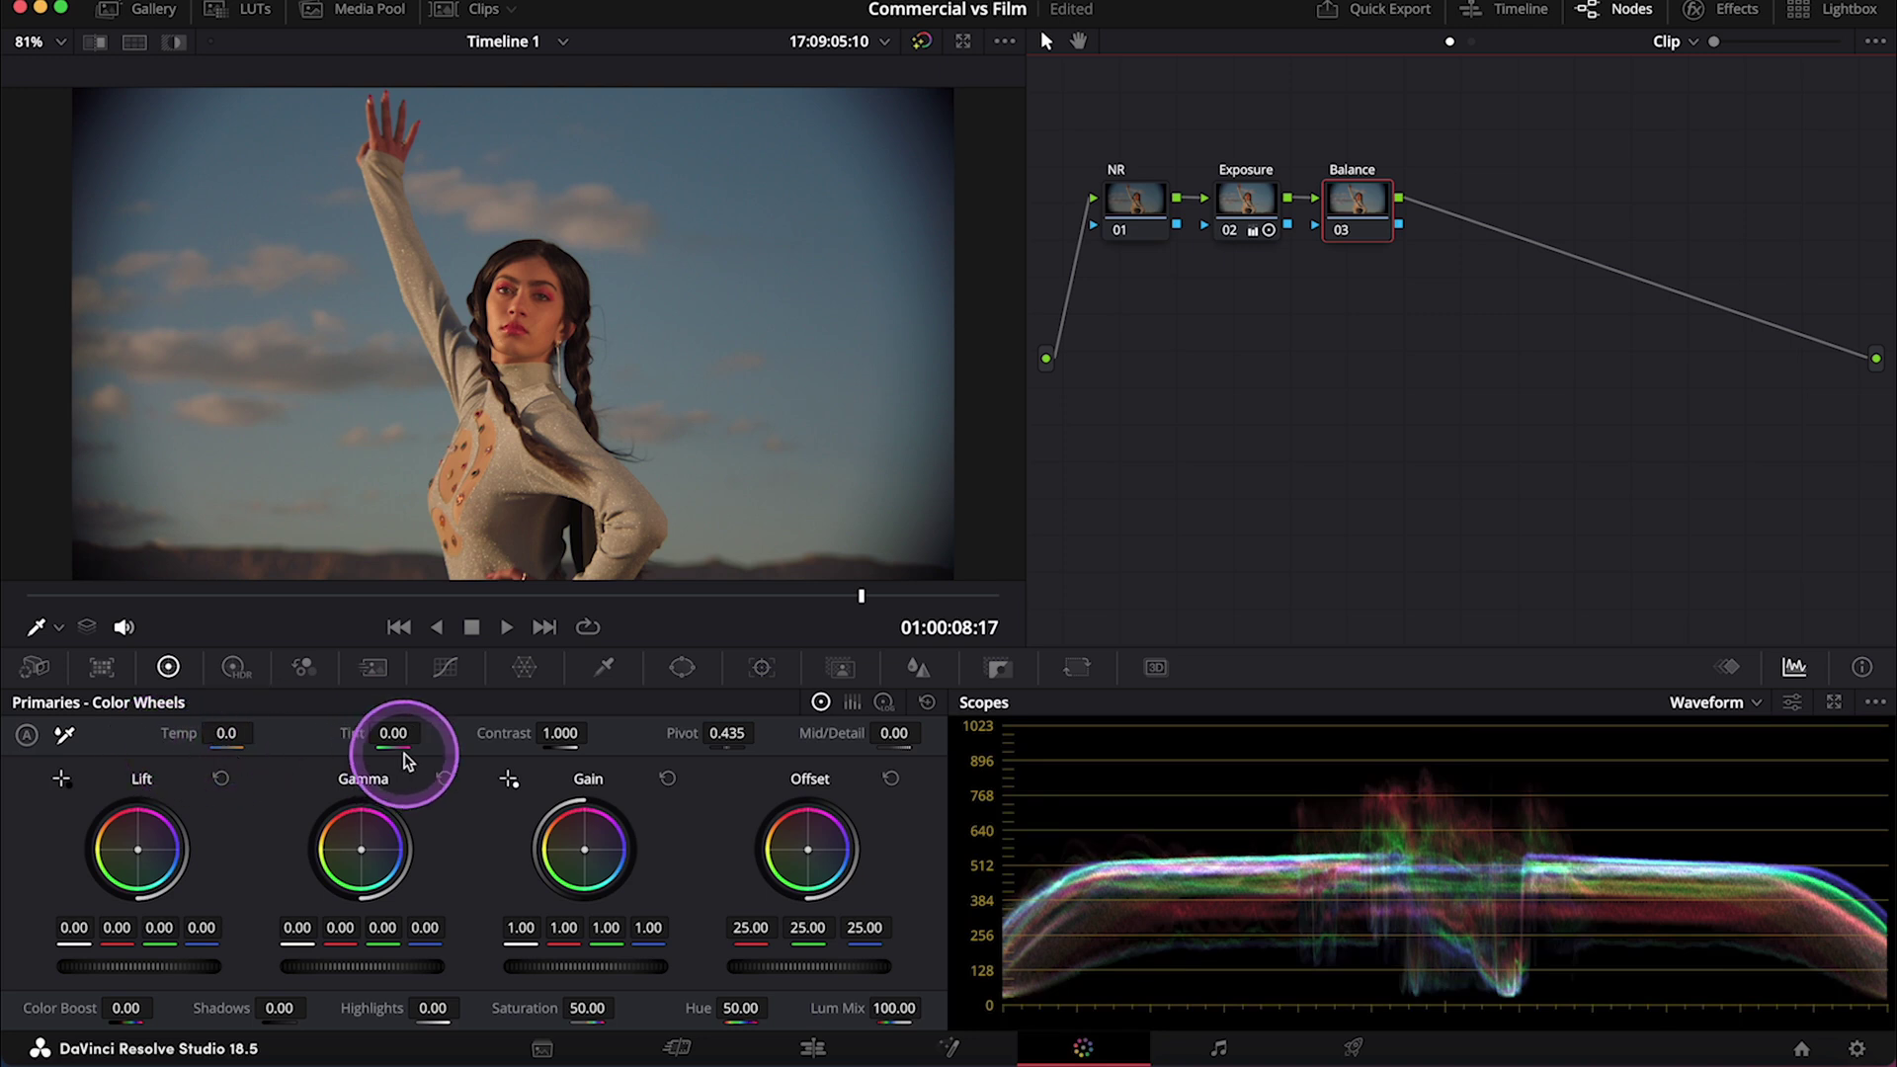
Cool the Balance node with Temp -660.0 and Tint -2.00
double_click(231, 730)
text(450)
key(Return)
drag(177, 723, 151, 739)
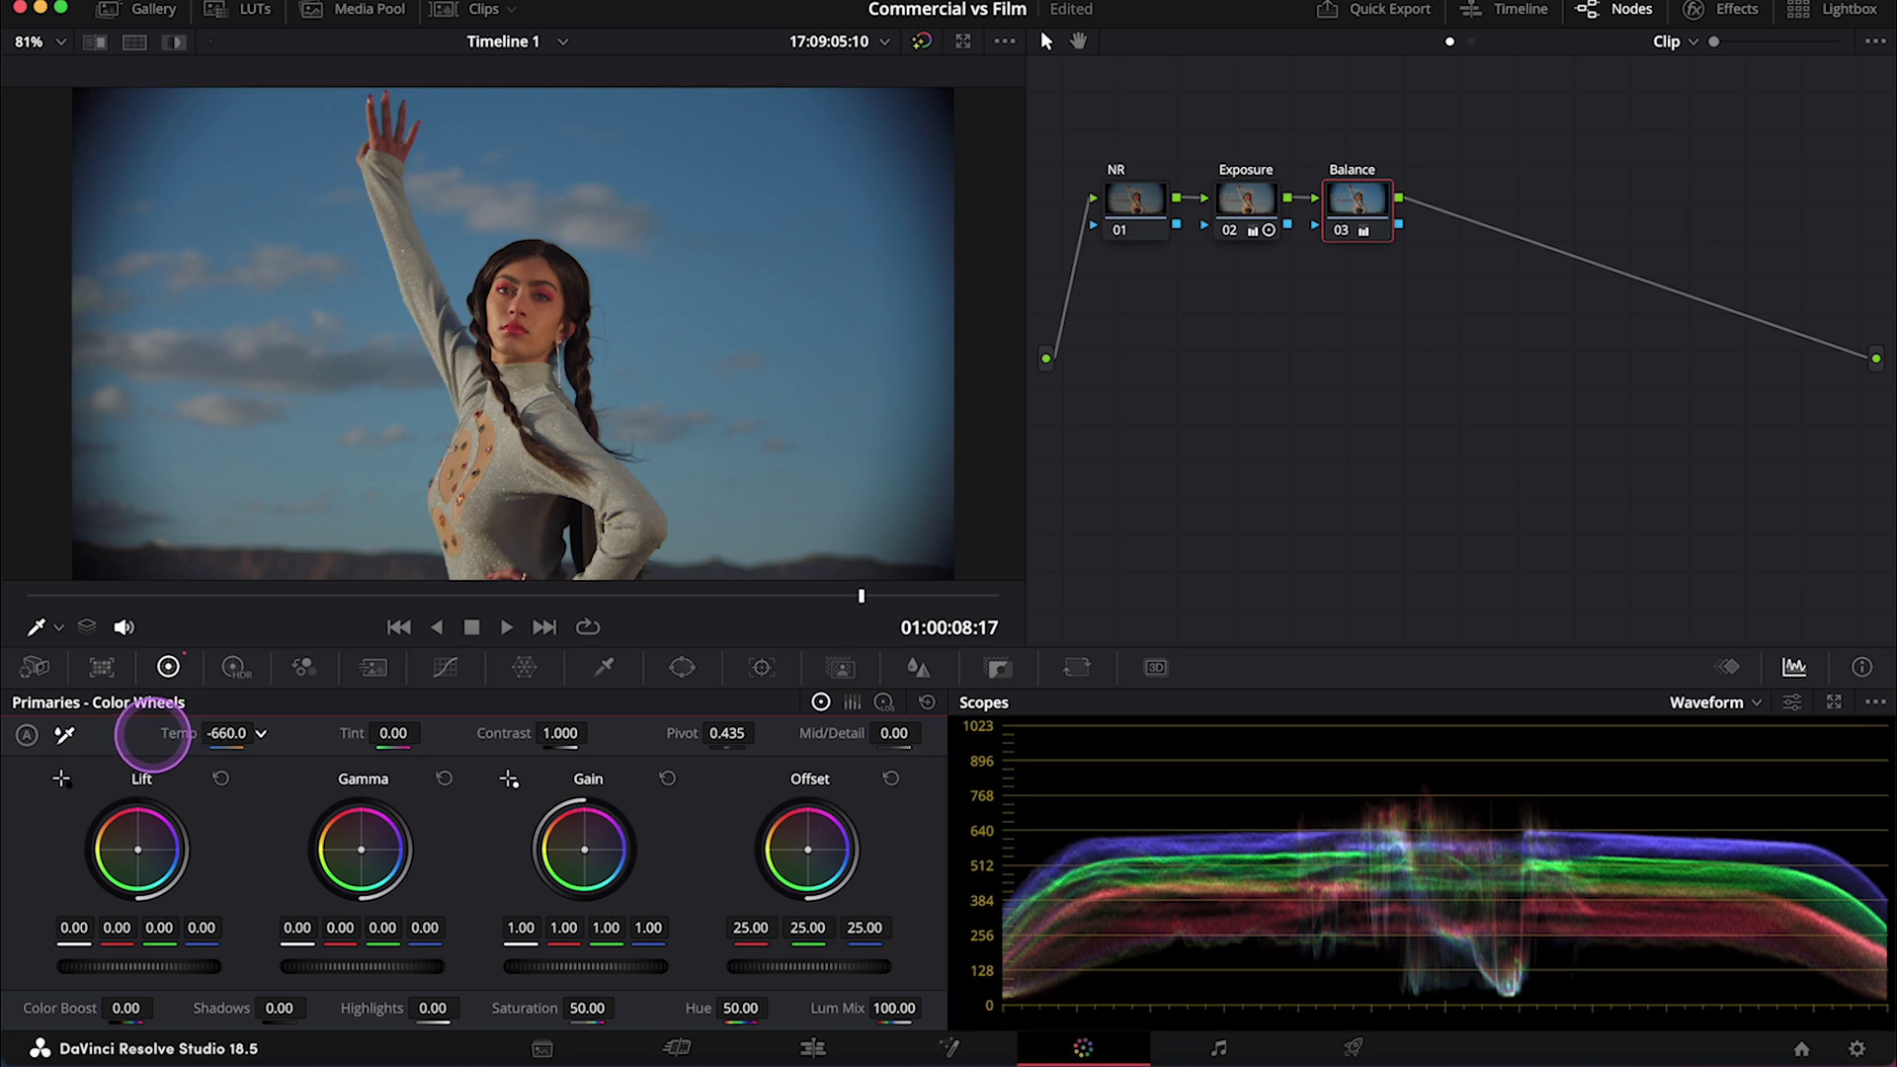
click(228, 732)
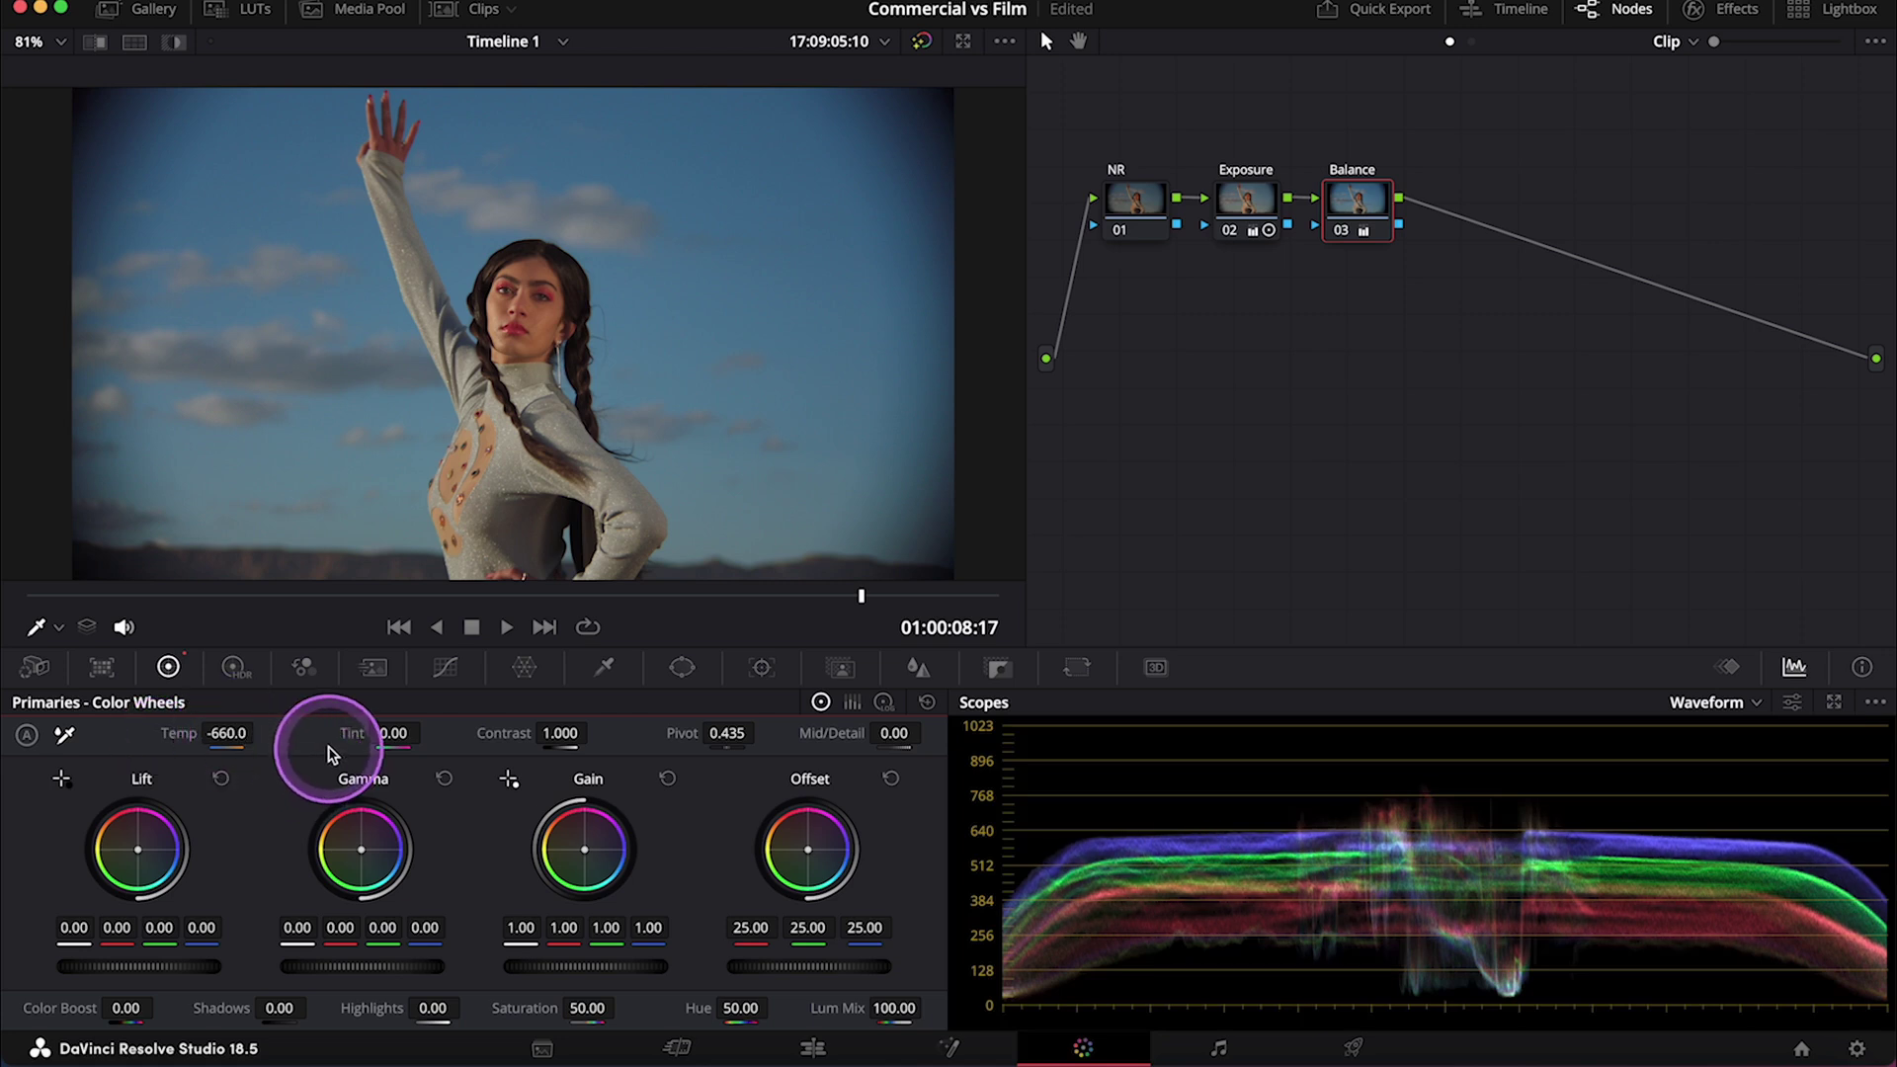
drag(394, 736, 428, 733)
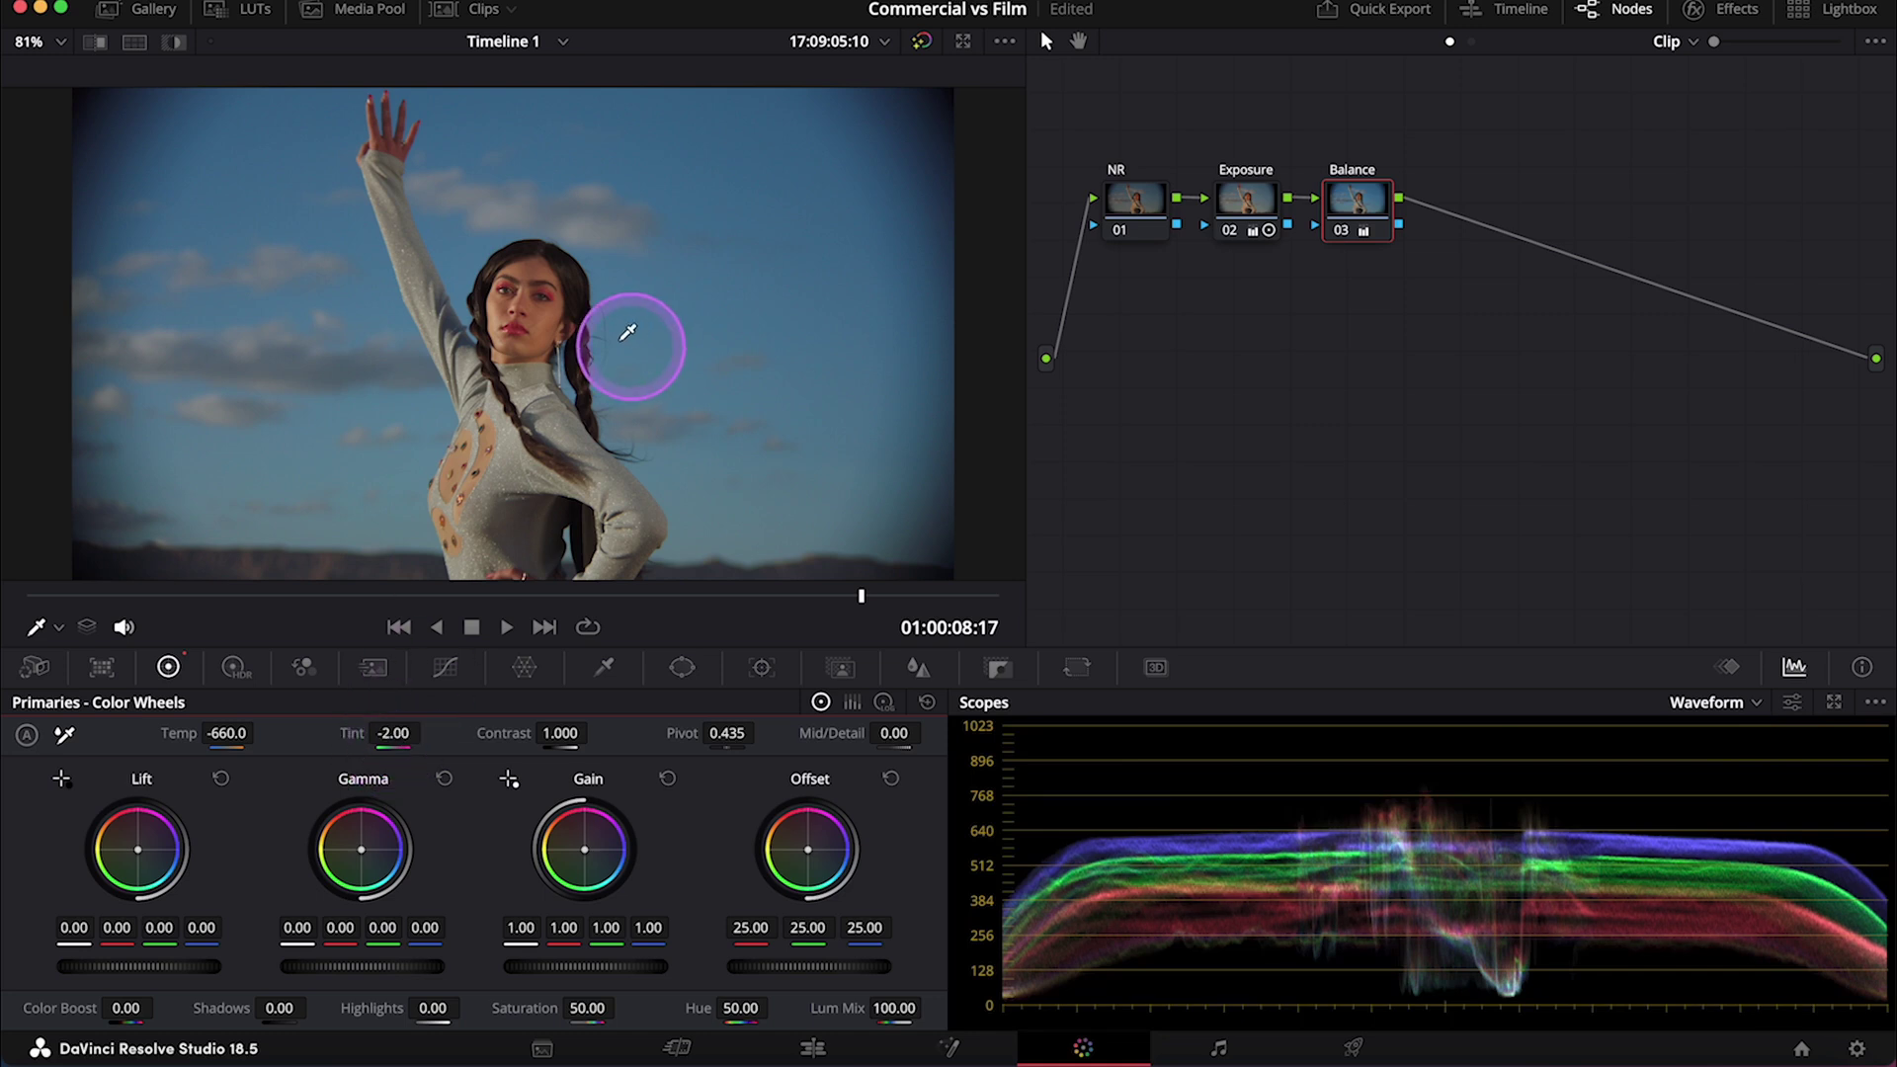
Sample the woman's skin tone and nudge the blue gamma value to 0.01
scroll(614, 325, up, 6)
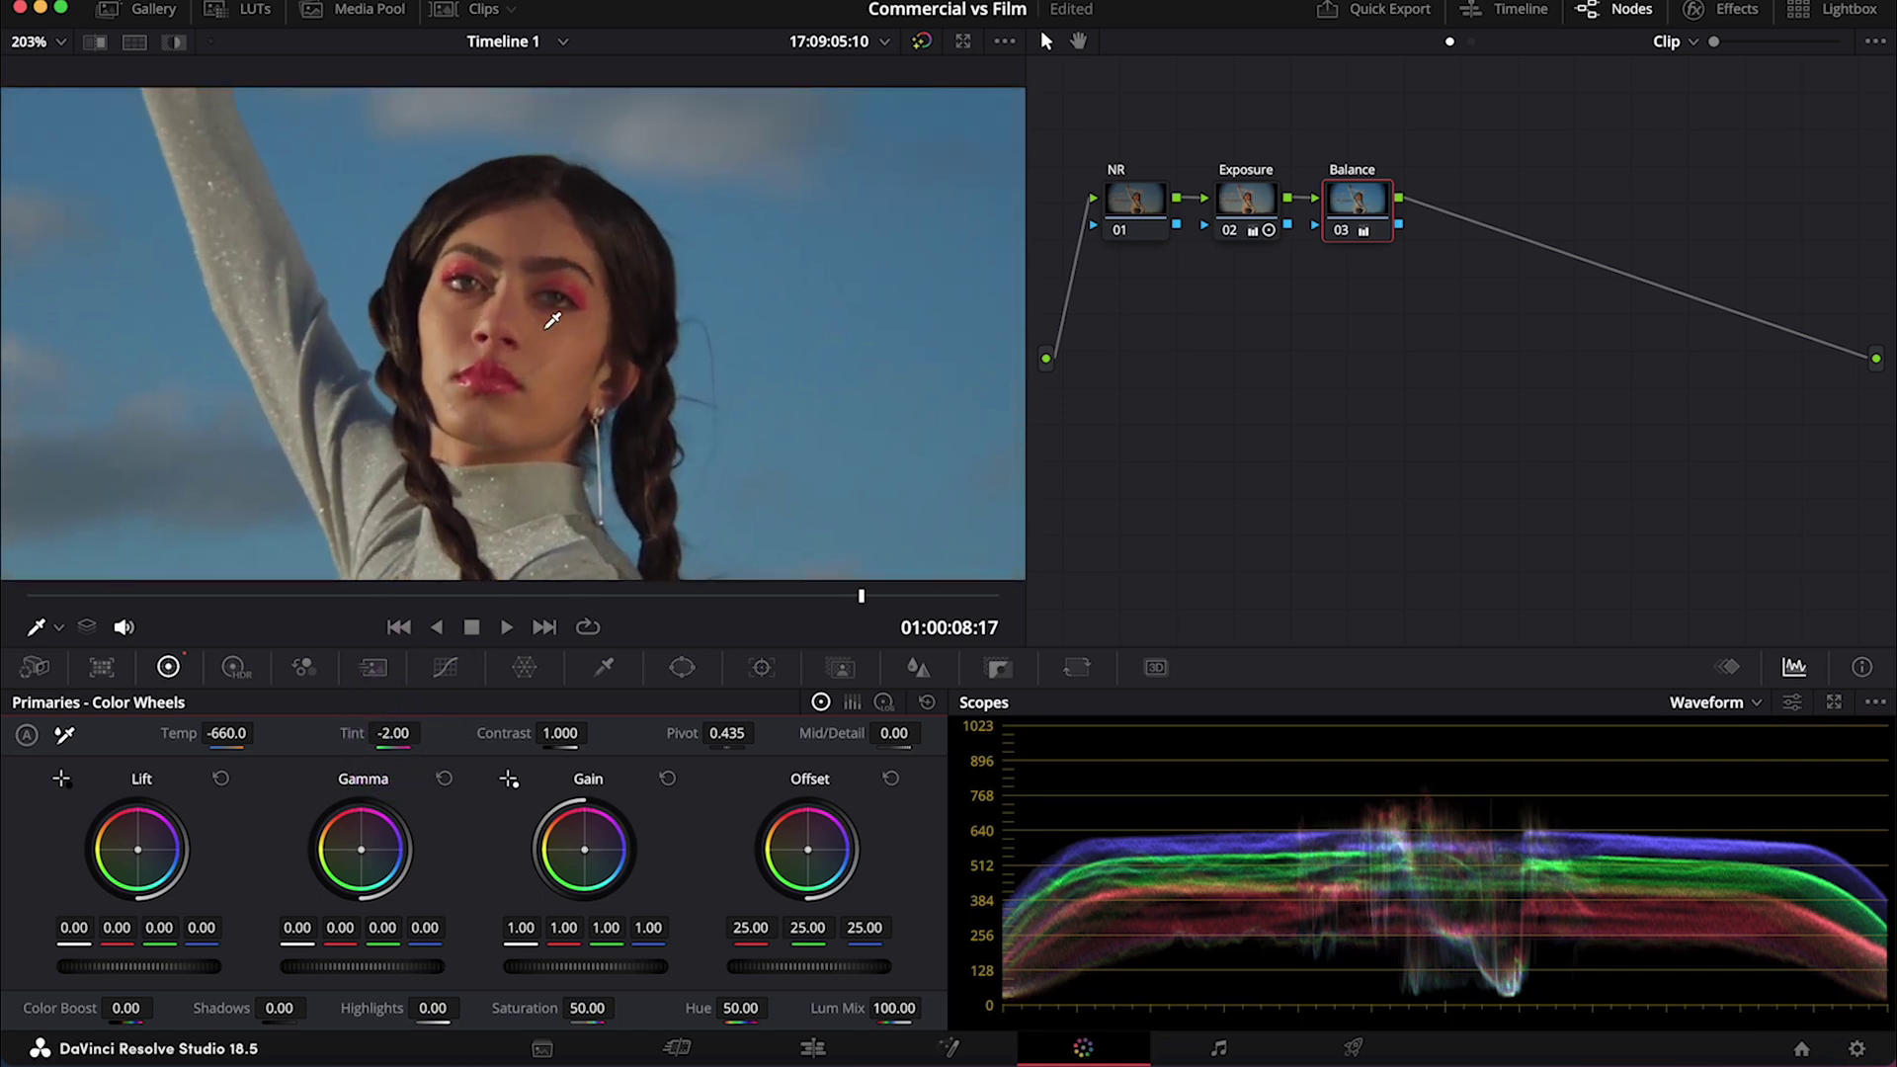
click(552, 314)
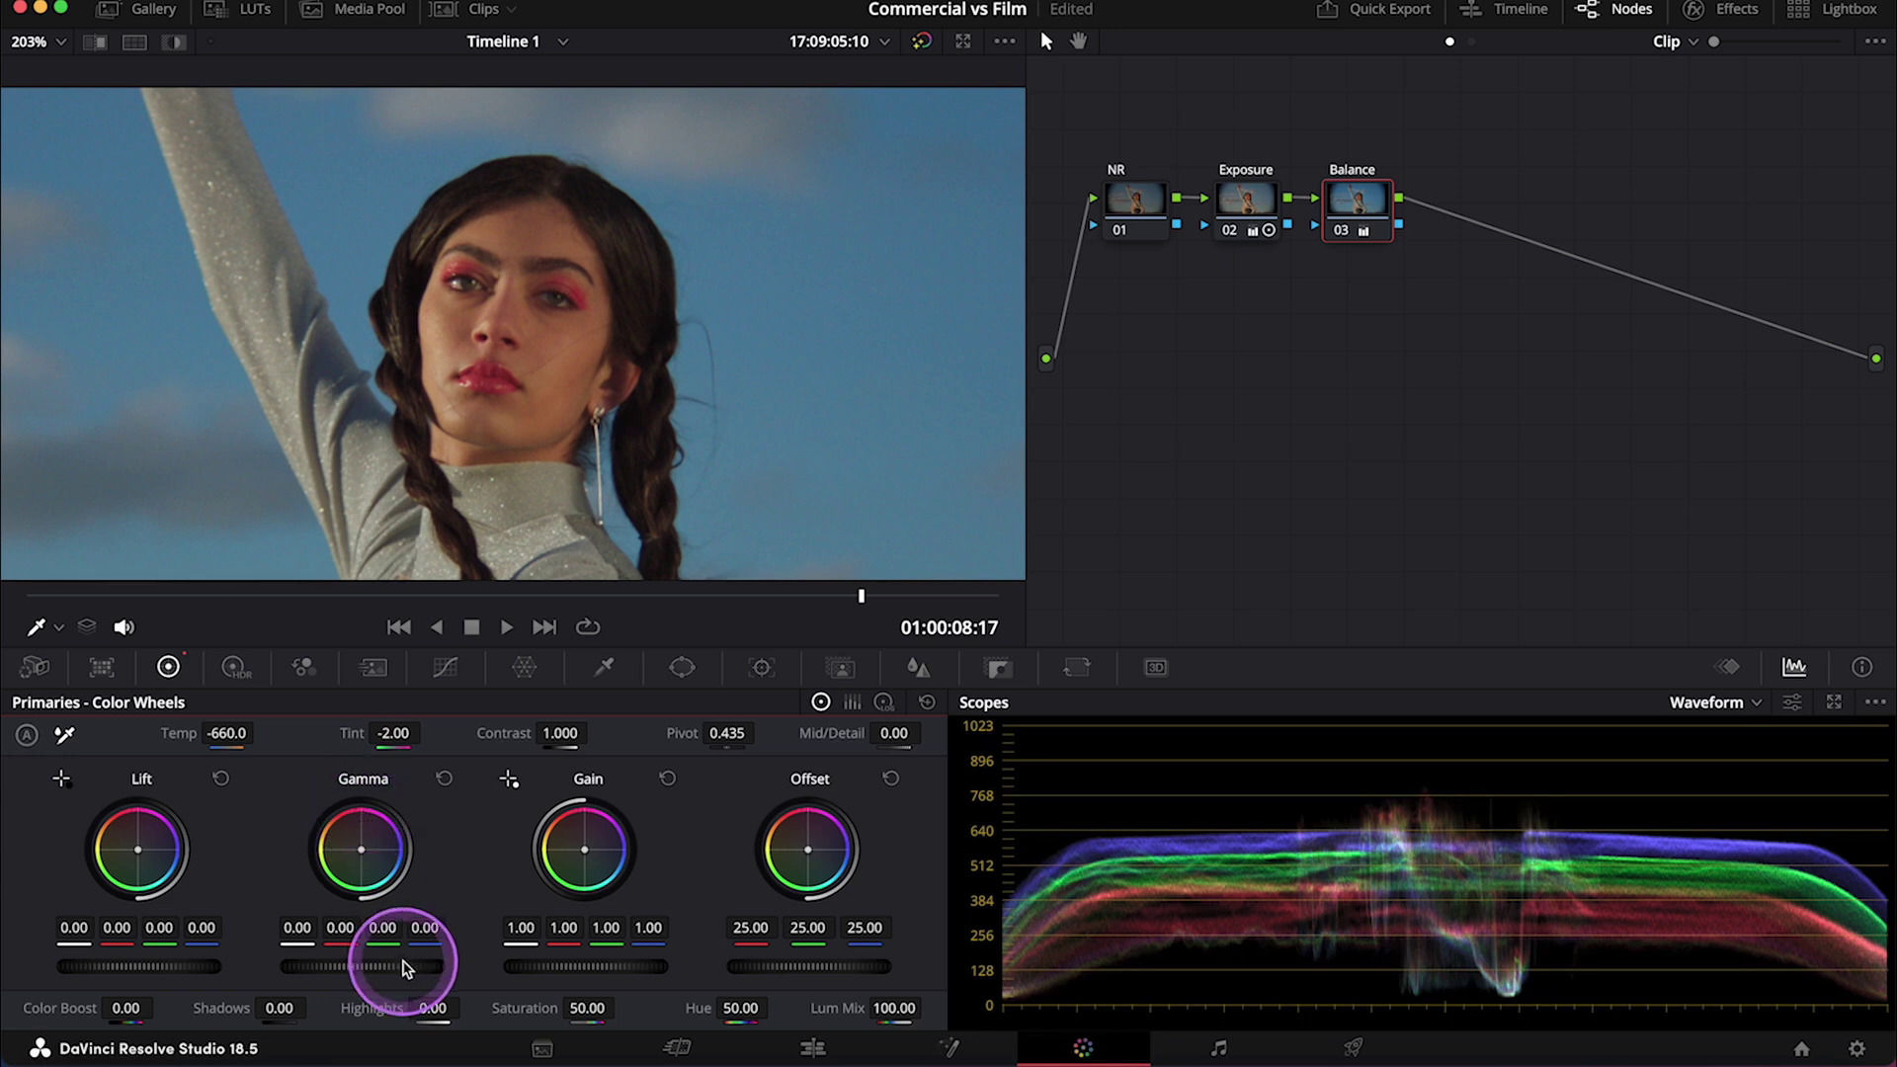
click(432, 936)
drag(433, 936, 452, 940)
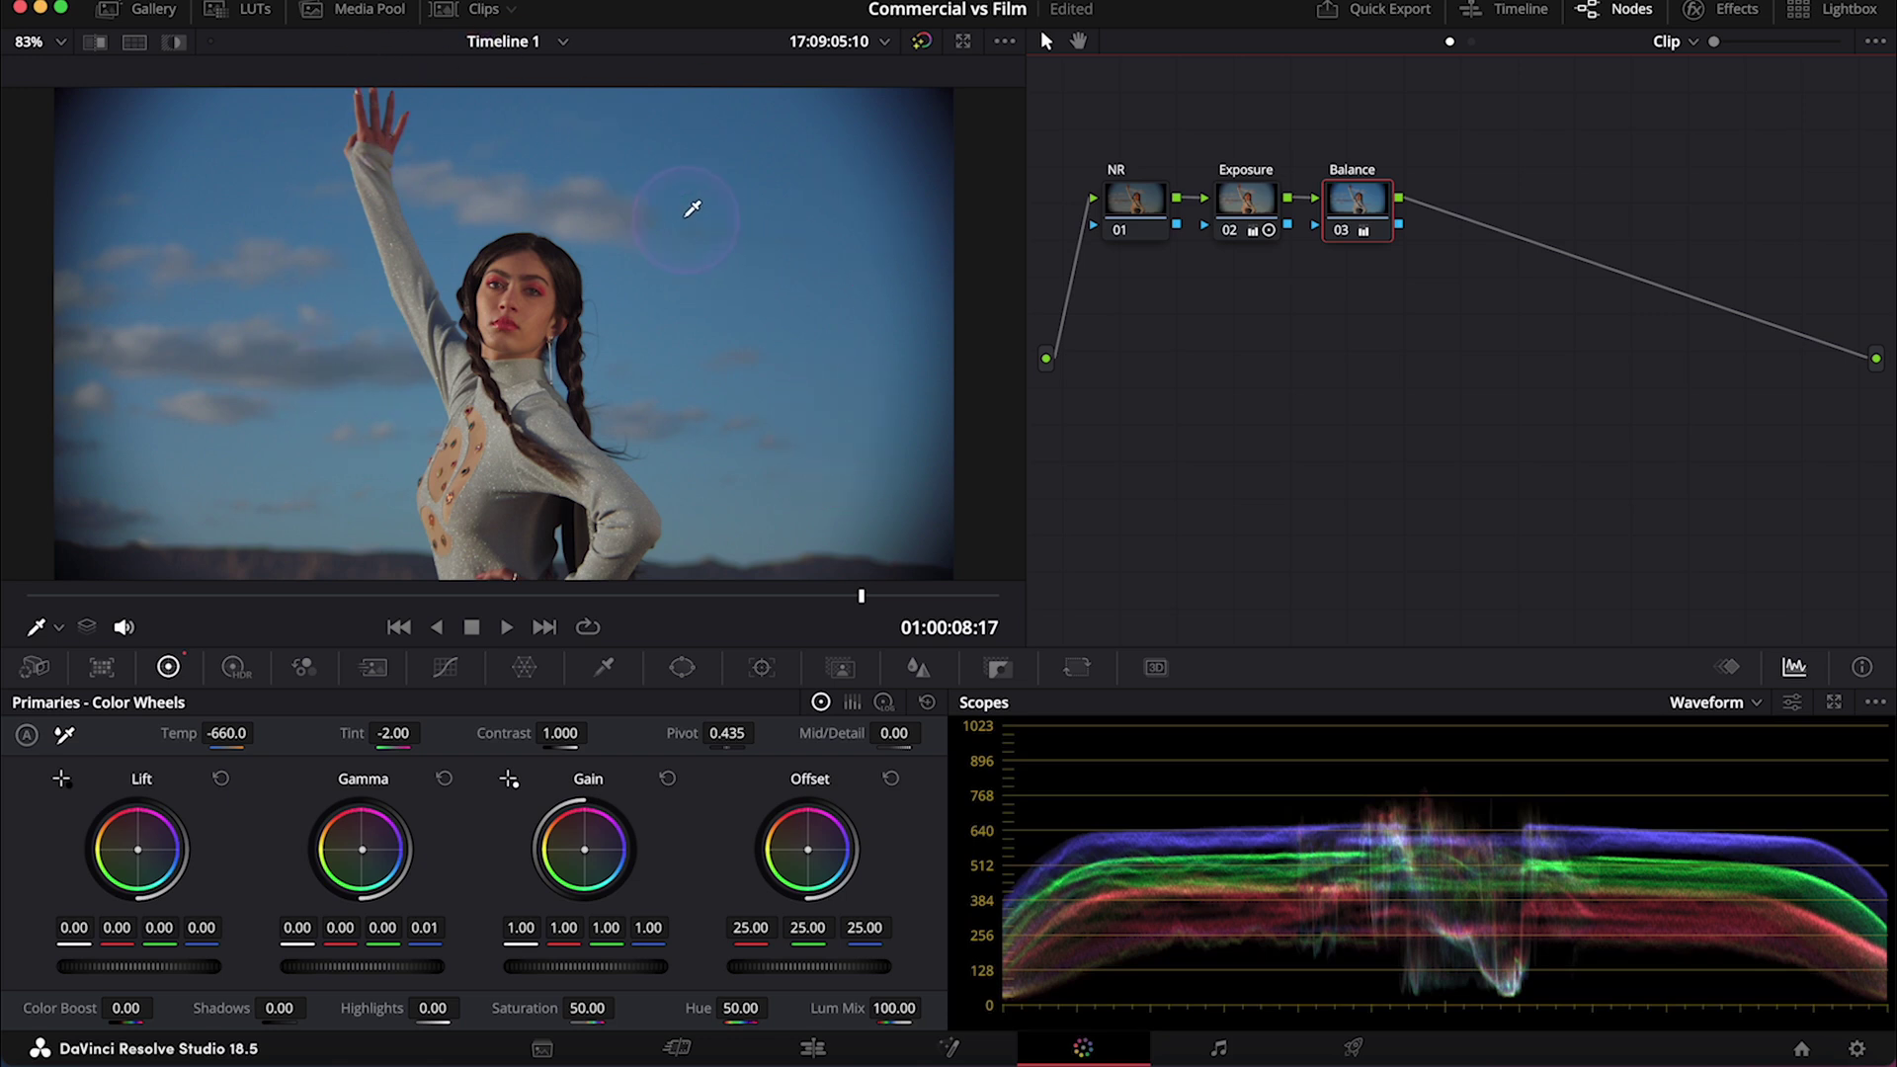
Add serial node 04 after Balance and label it 'Sky'
key(alt+s)
right_click(1482, 205)
click(1541, 246)
text(Sk)
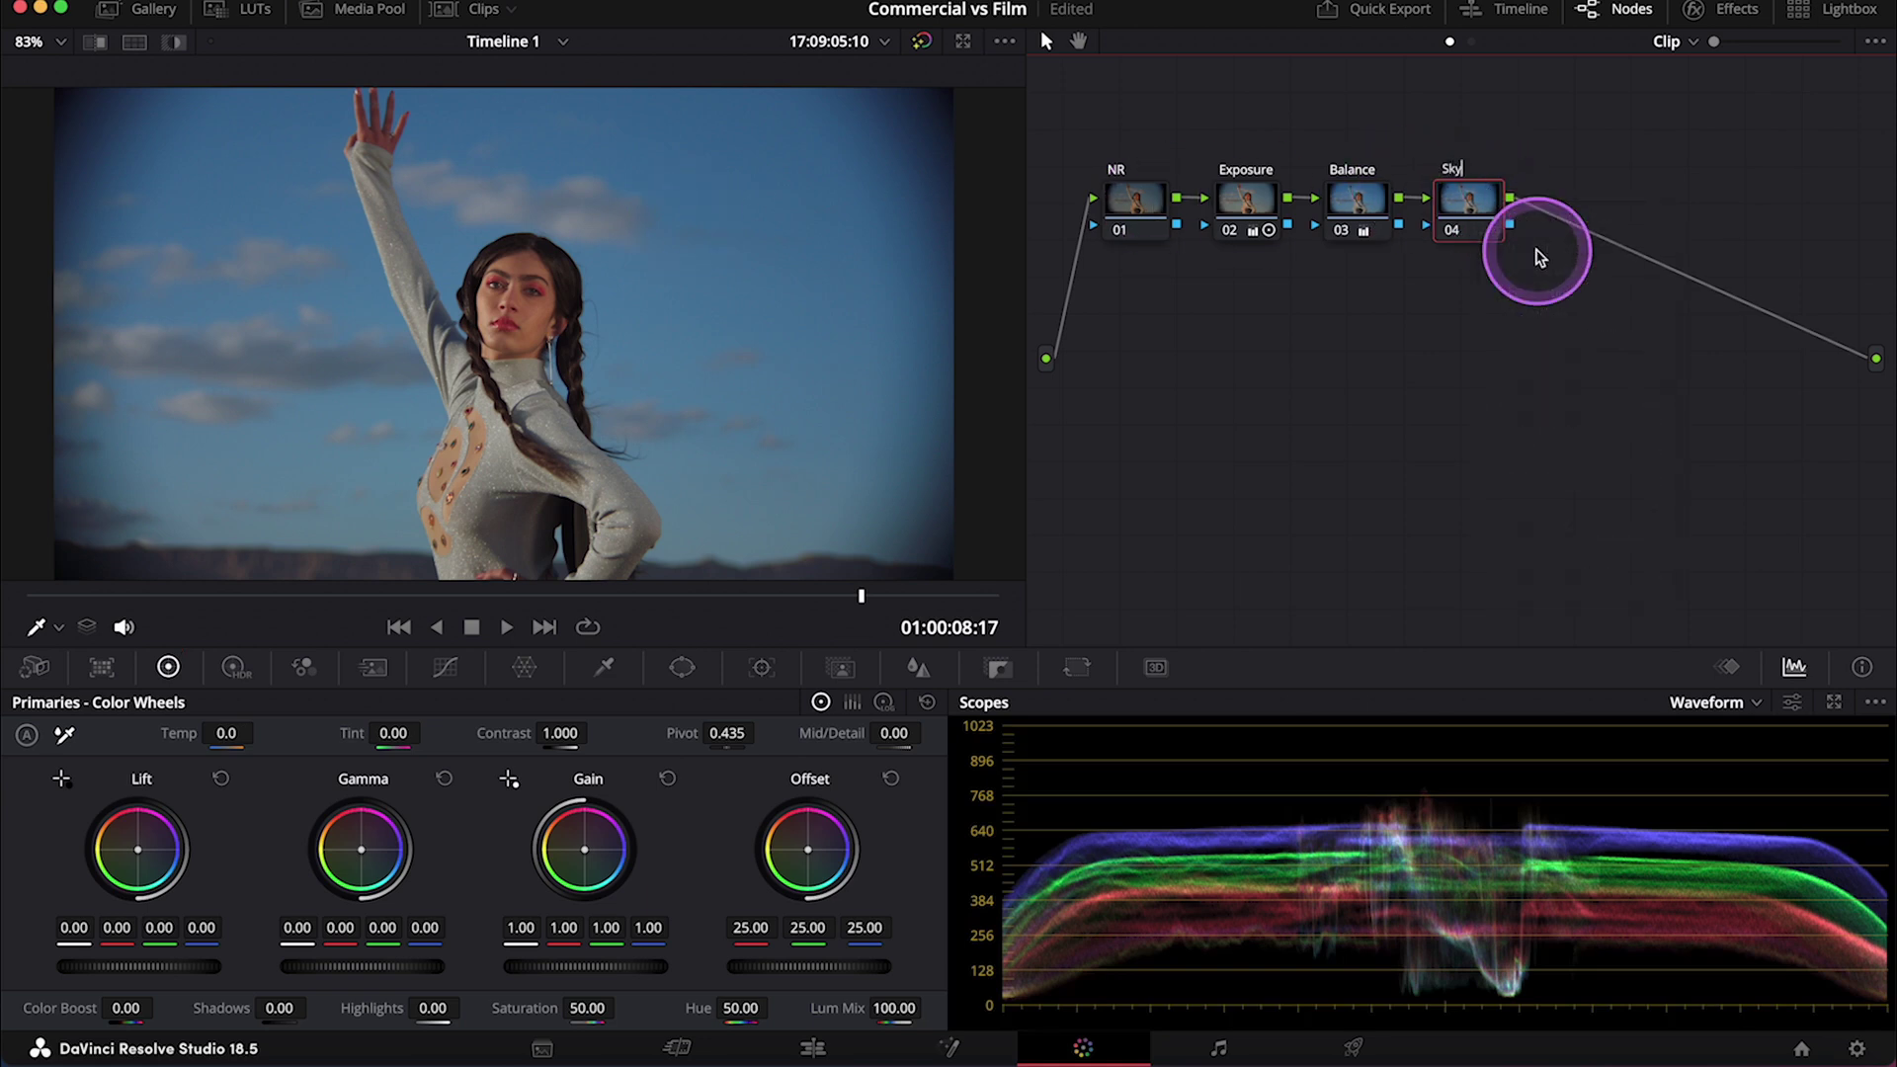
text(y)
key(Return)
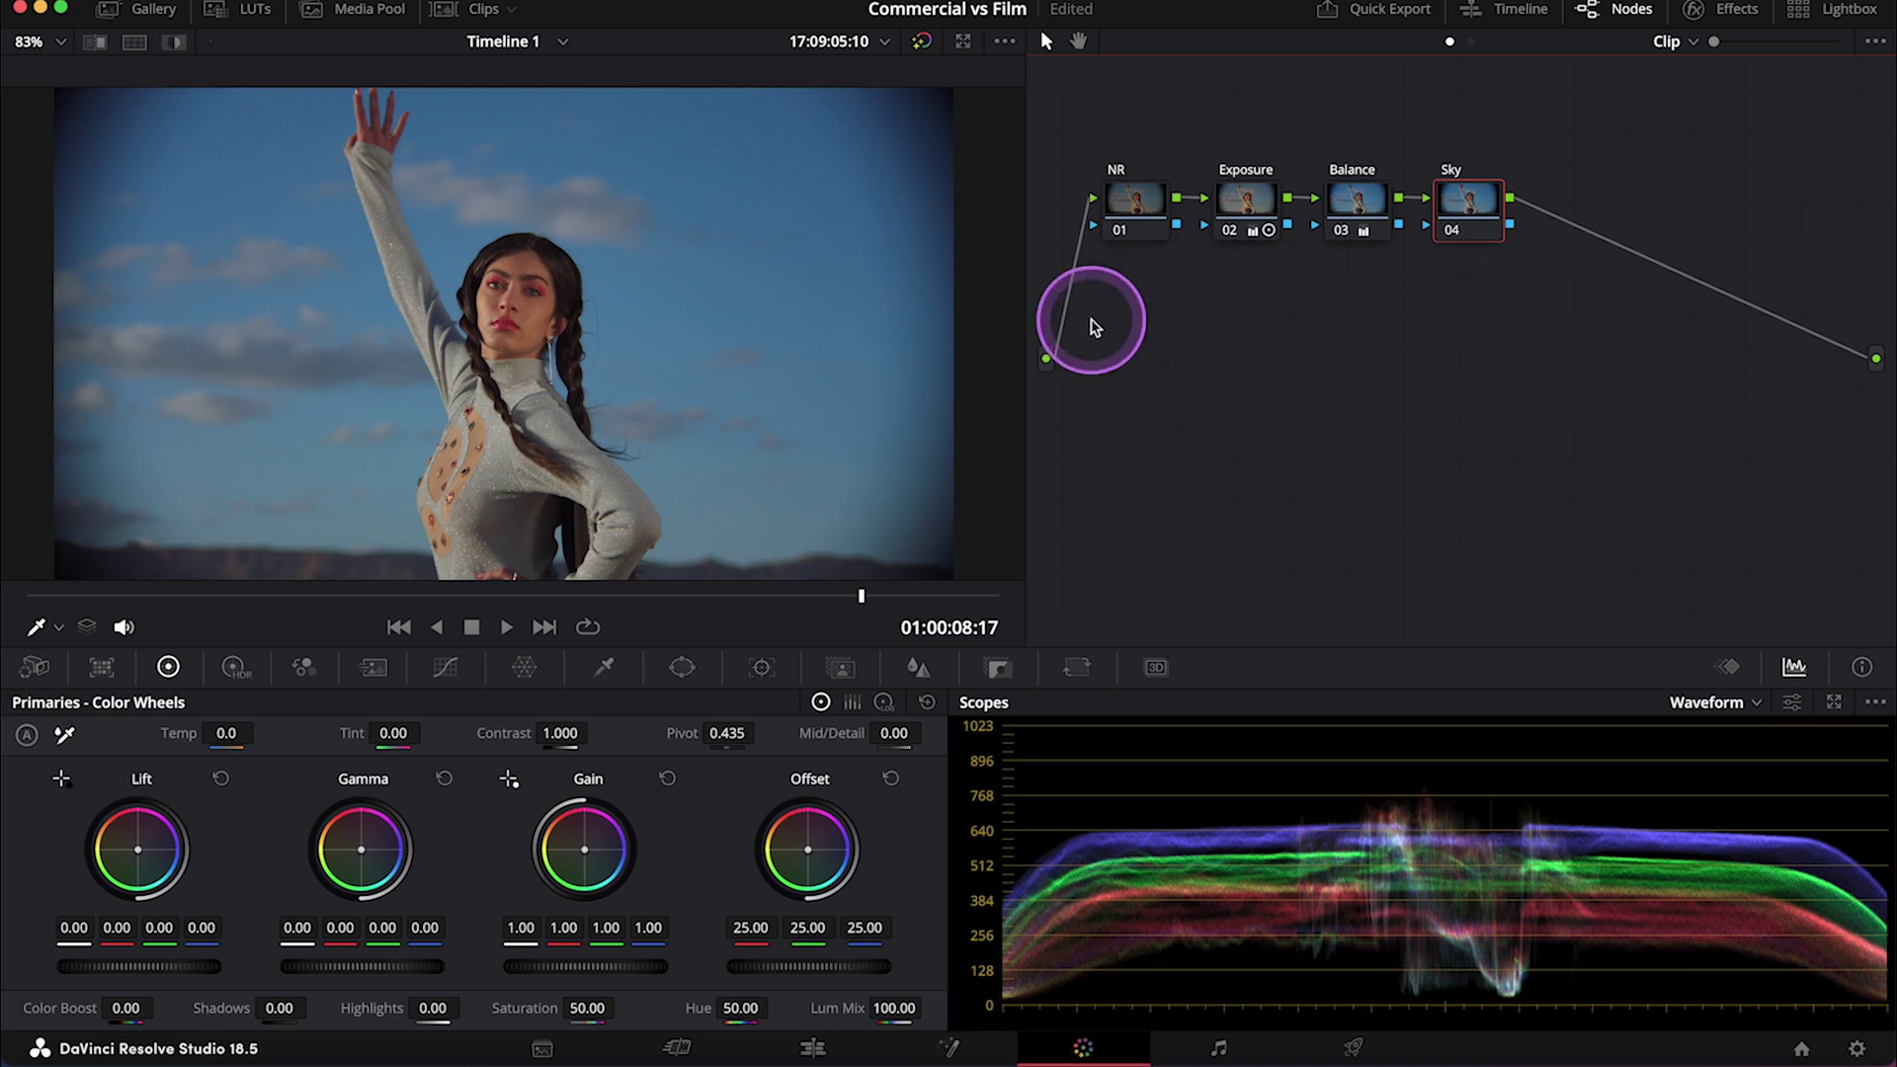
Sample the sky and raise its blue point on the Hue vs Sat curve to 1.46
click(451, 668)
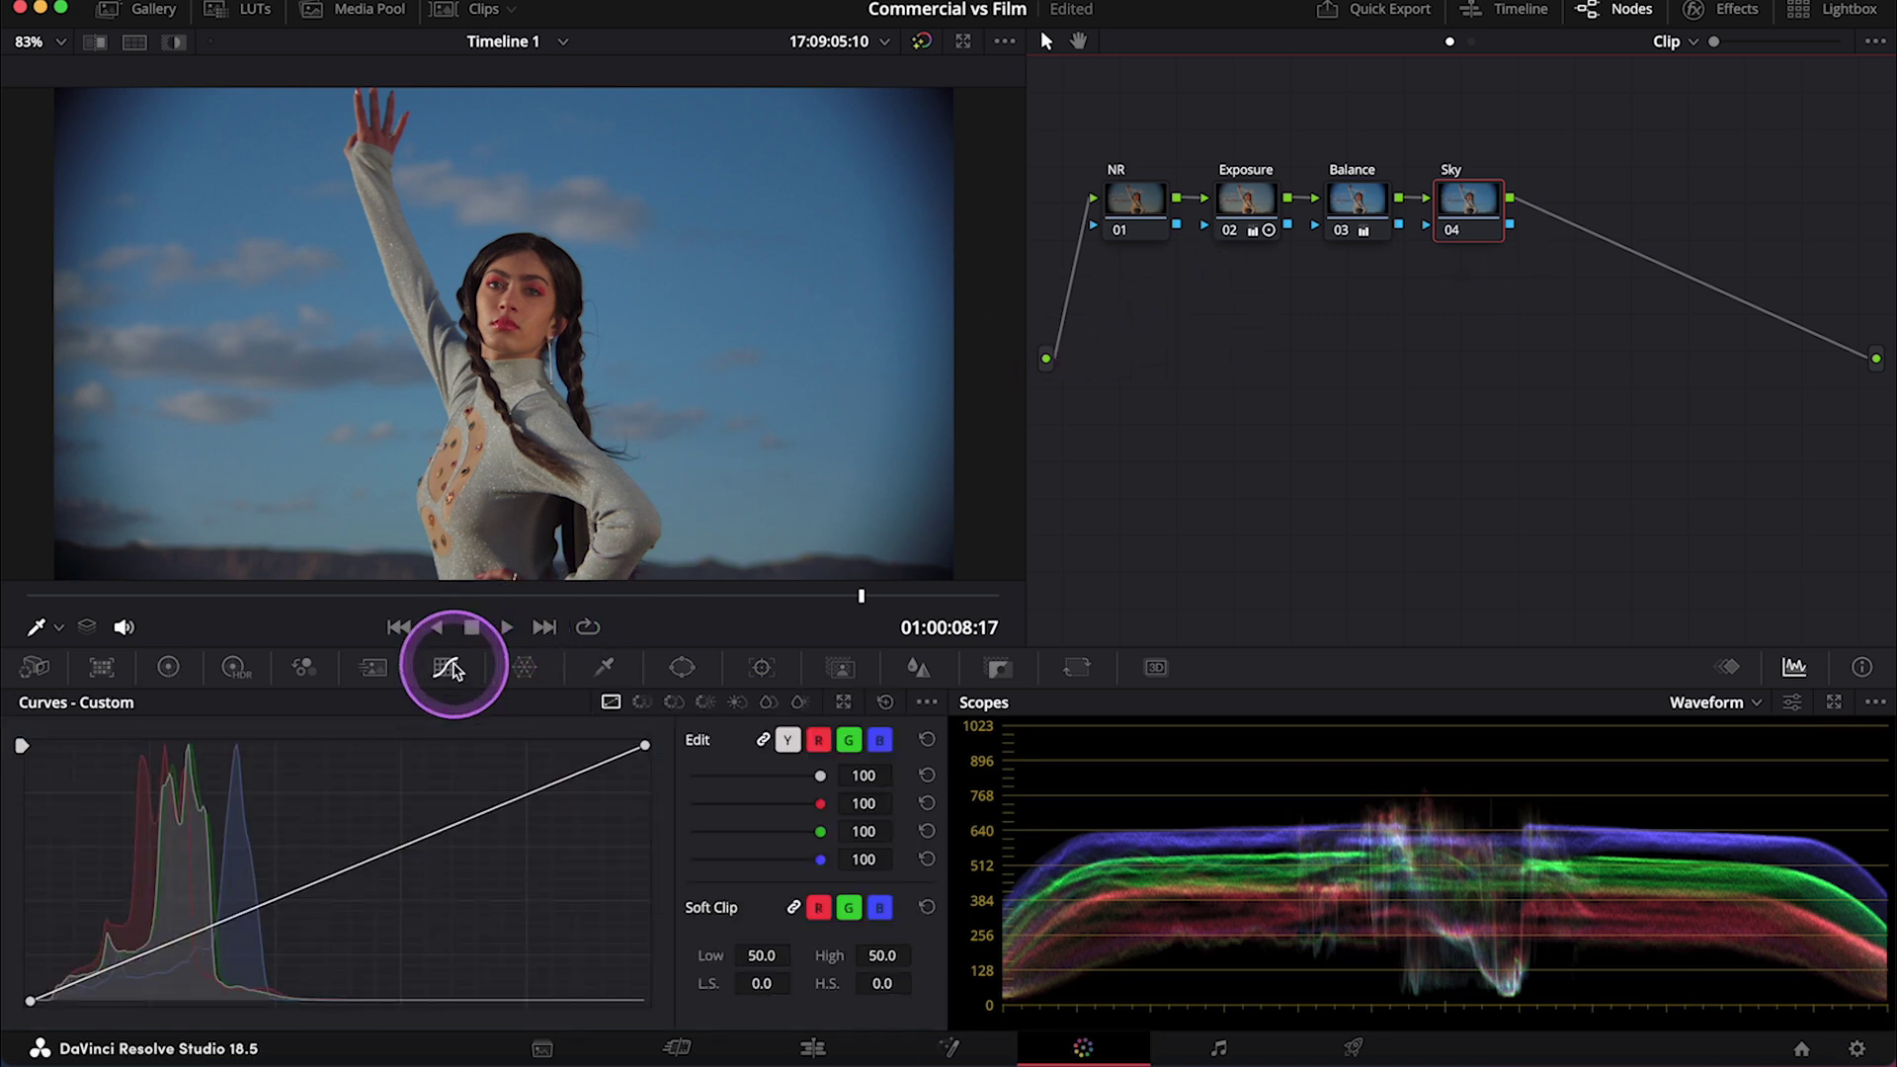
click(675, 702)
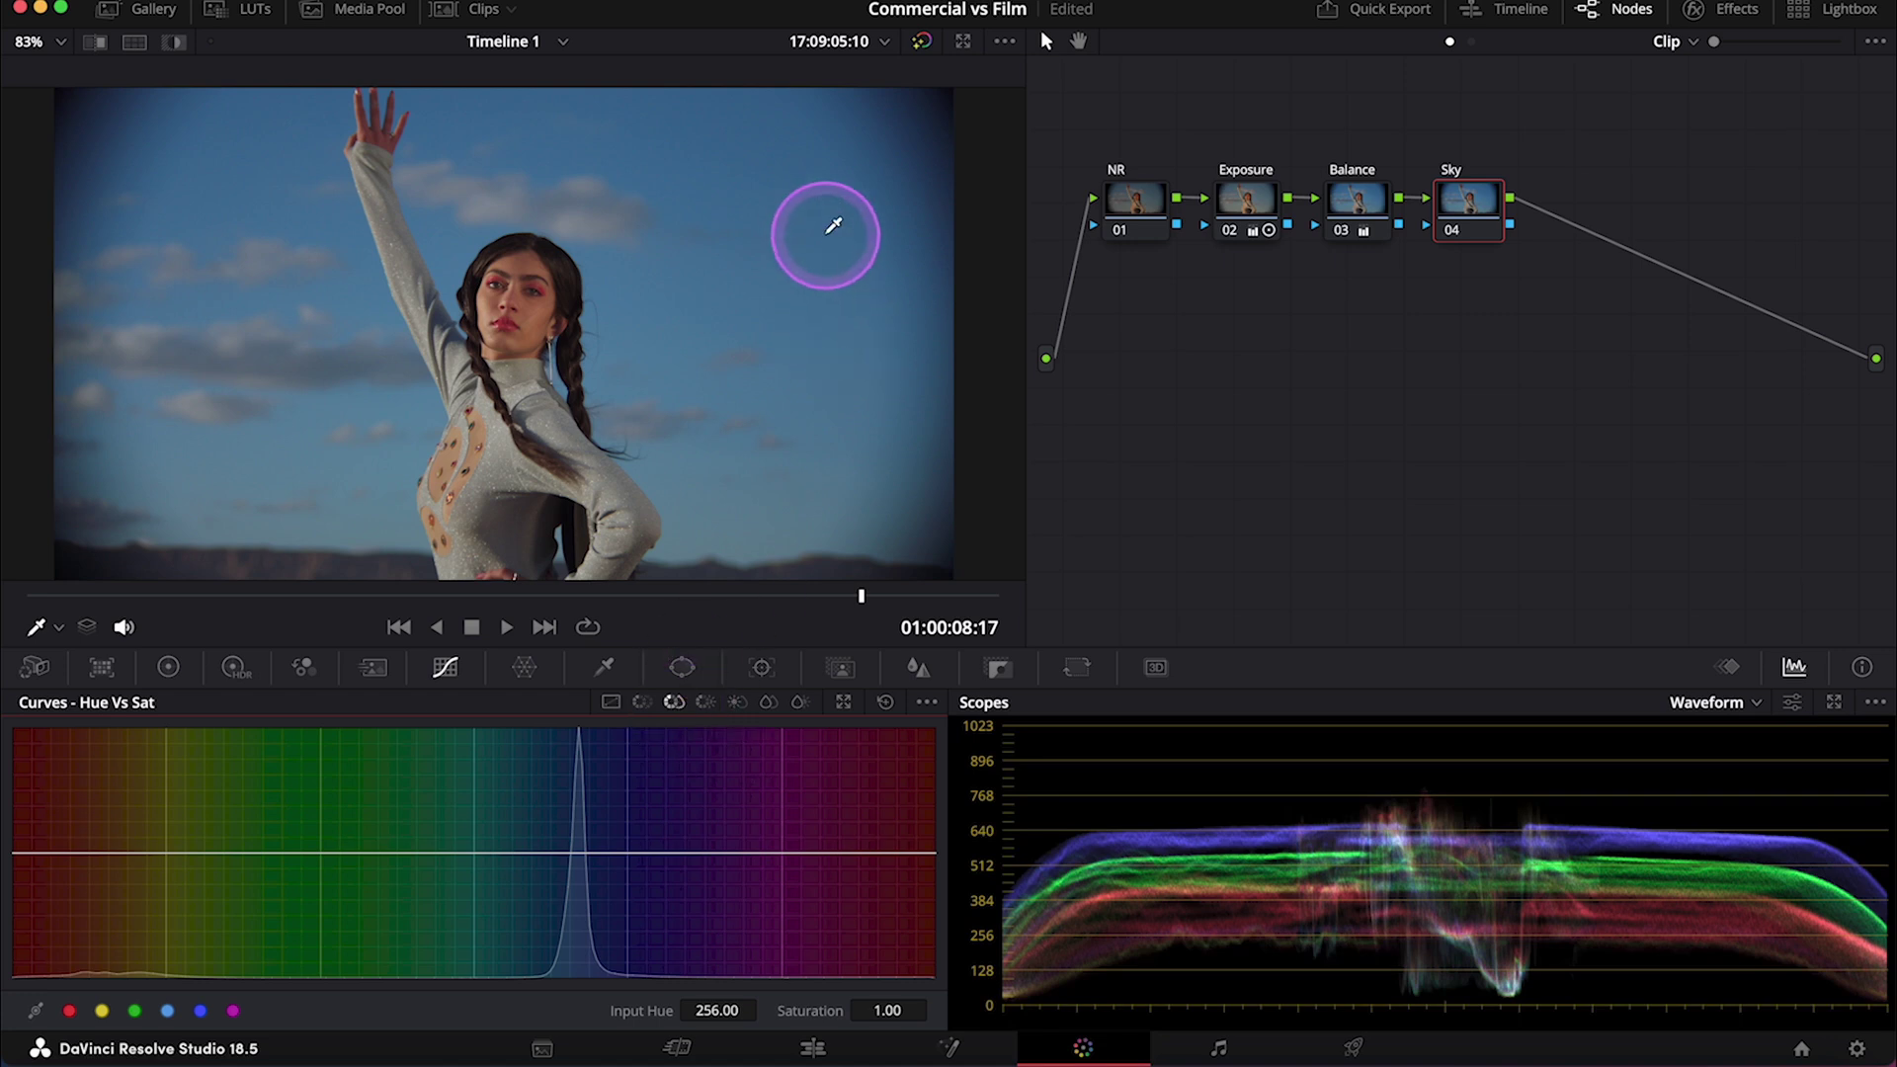
click(785, 183)
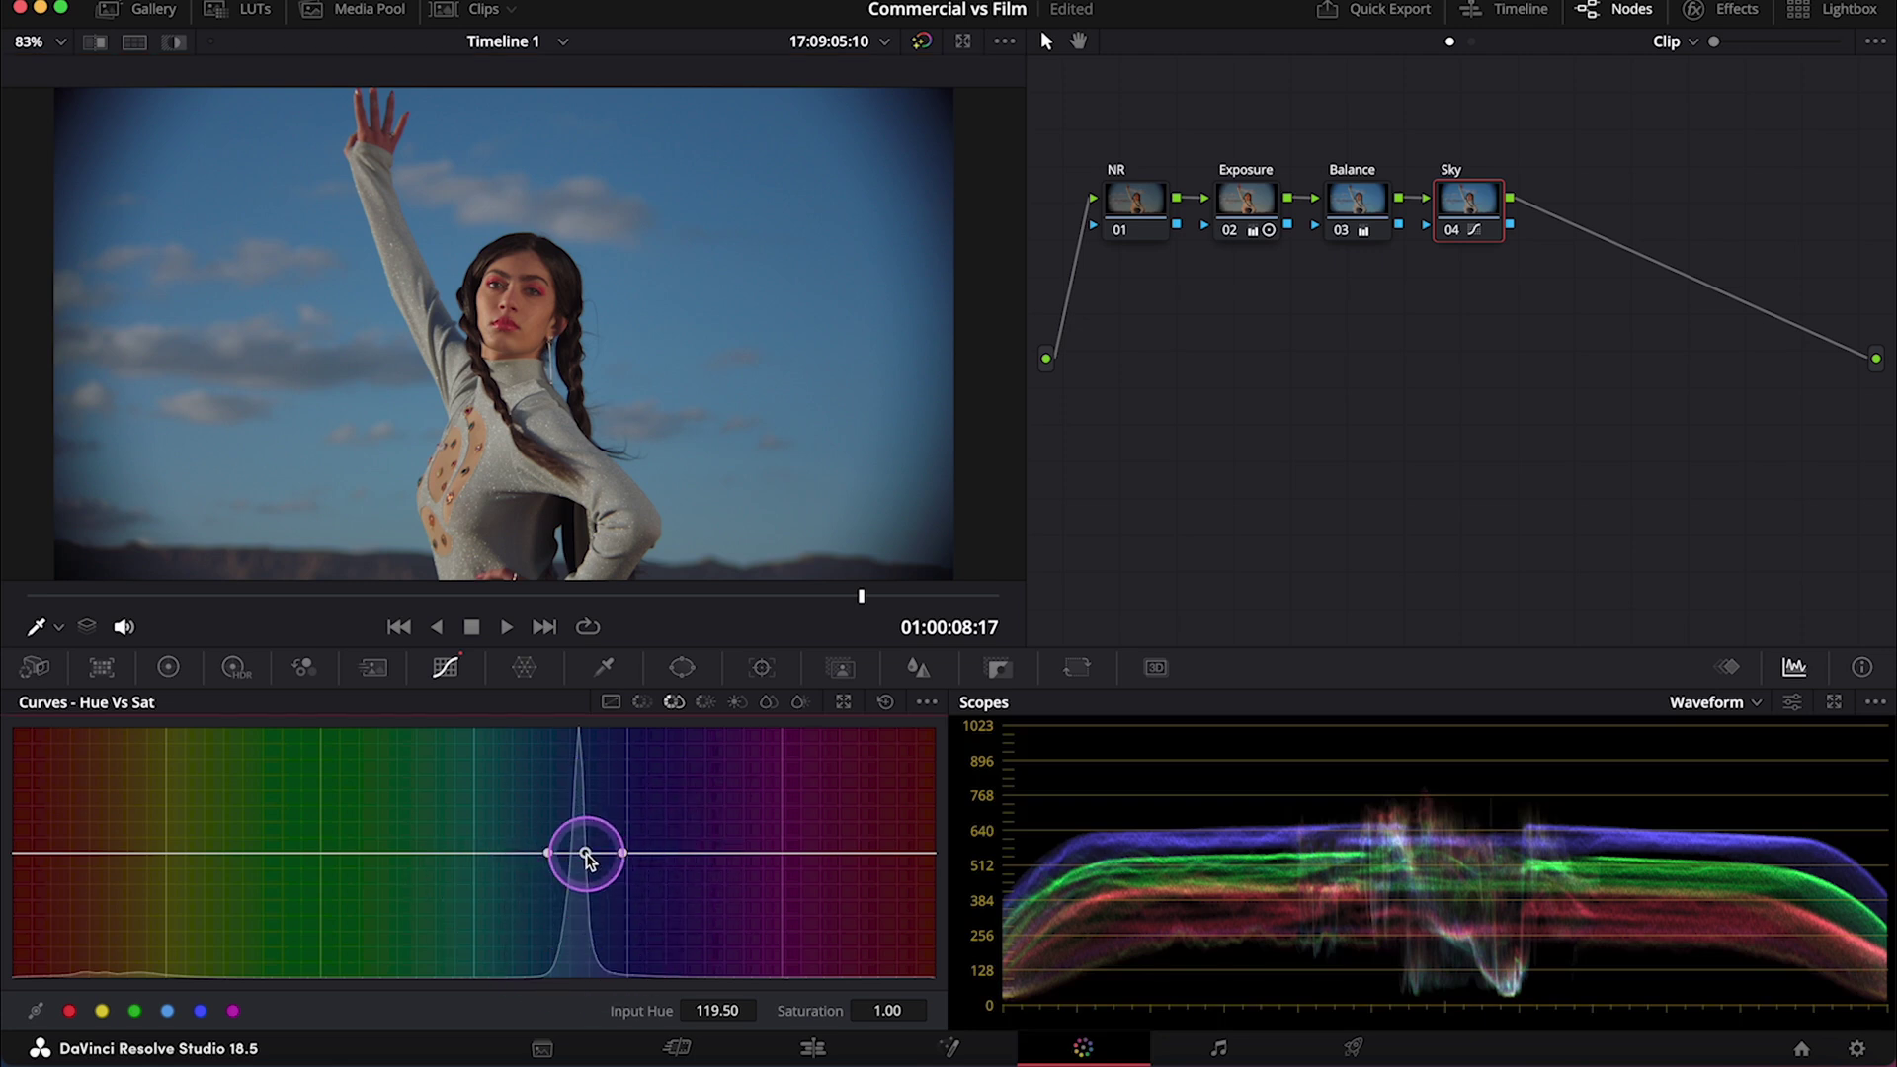
drag(585, 851, 604, 798)
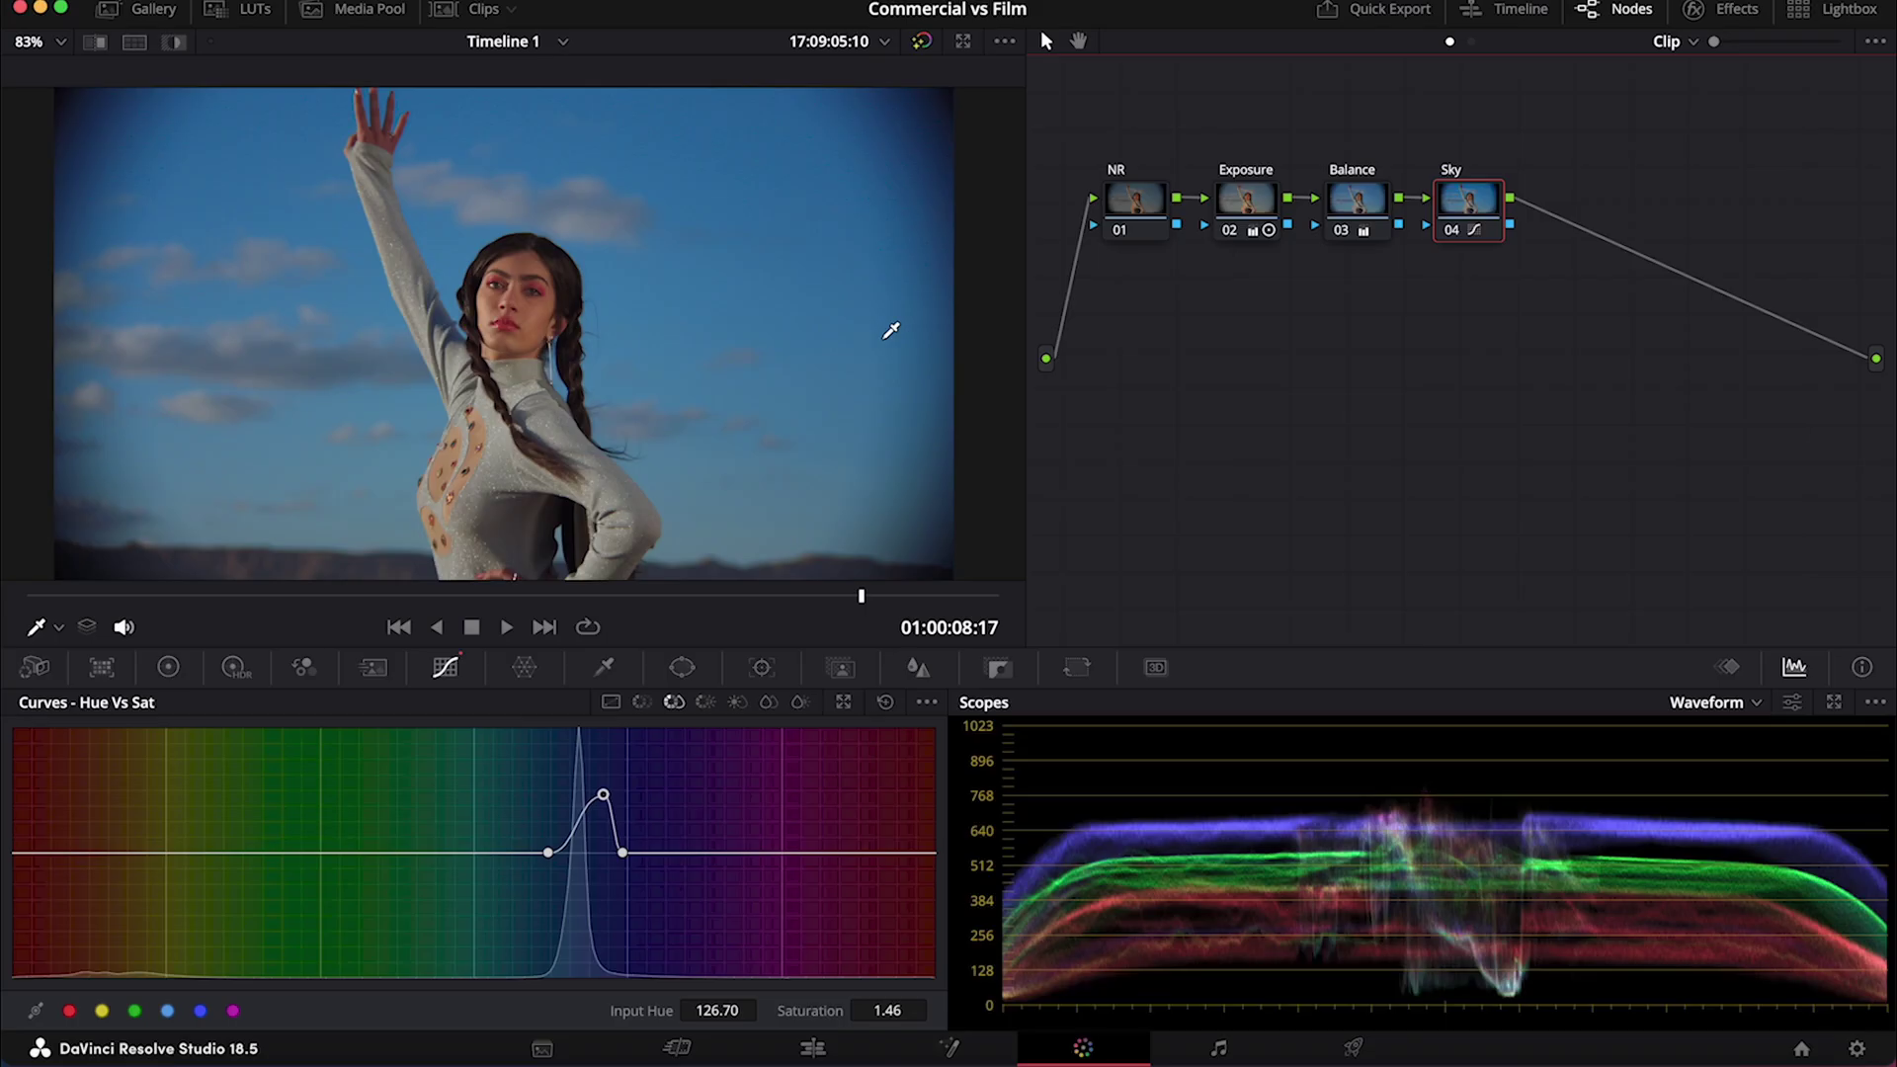
click(539, 253)
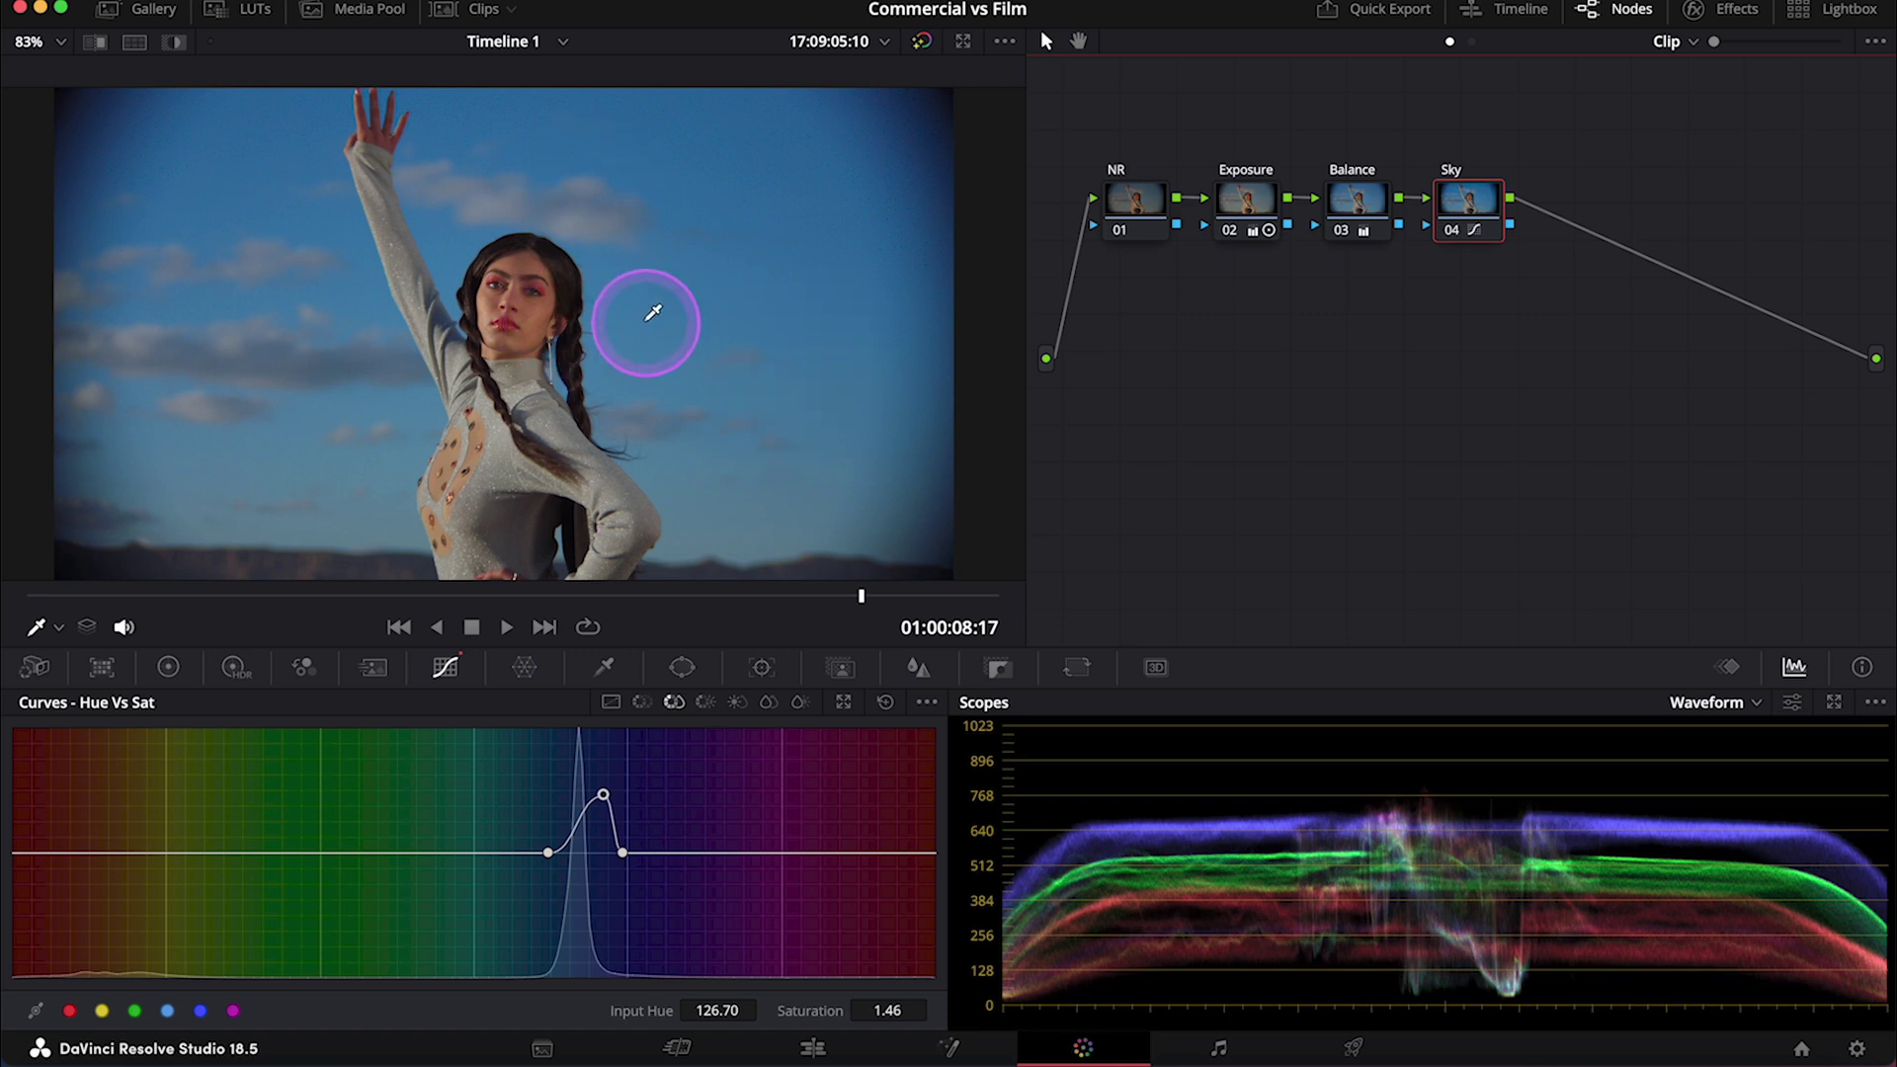
Add serial node 05 after Sky and label it 'Highlights'
key(alt+s)
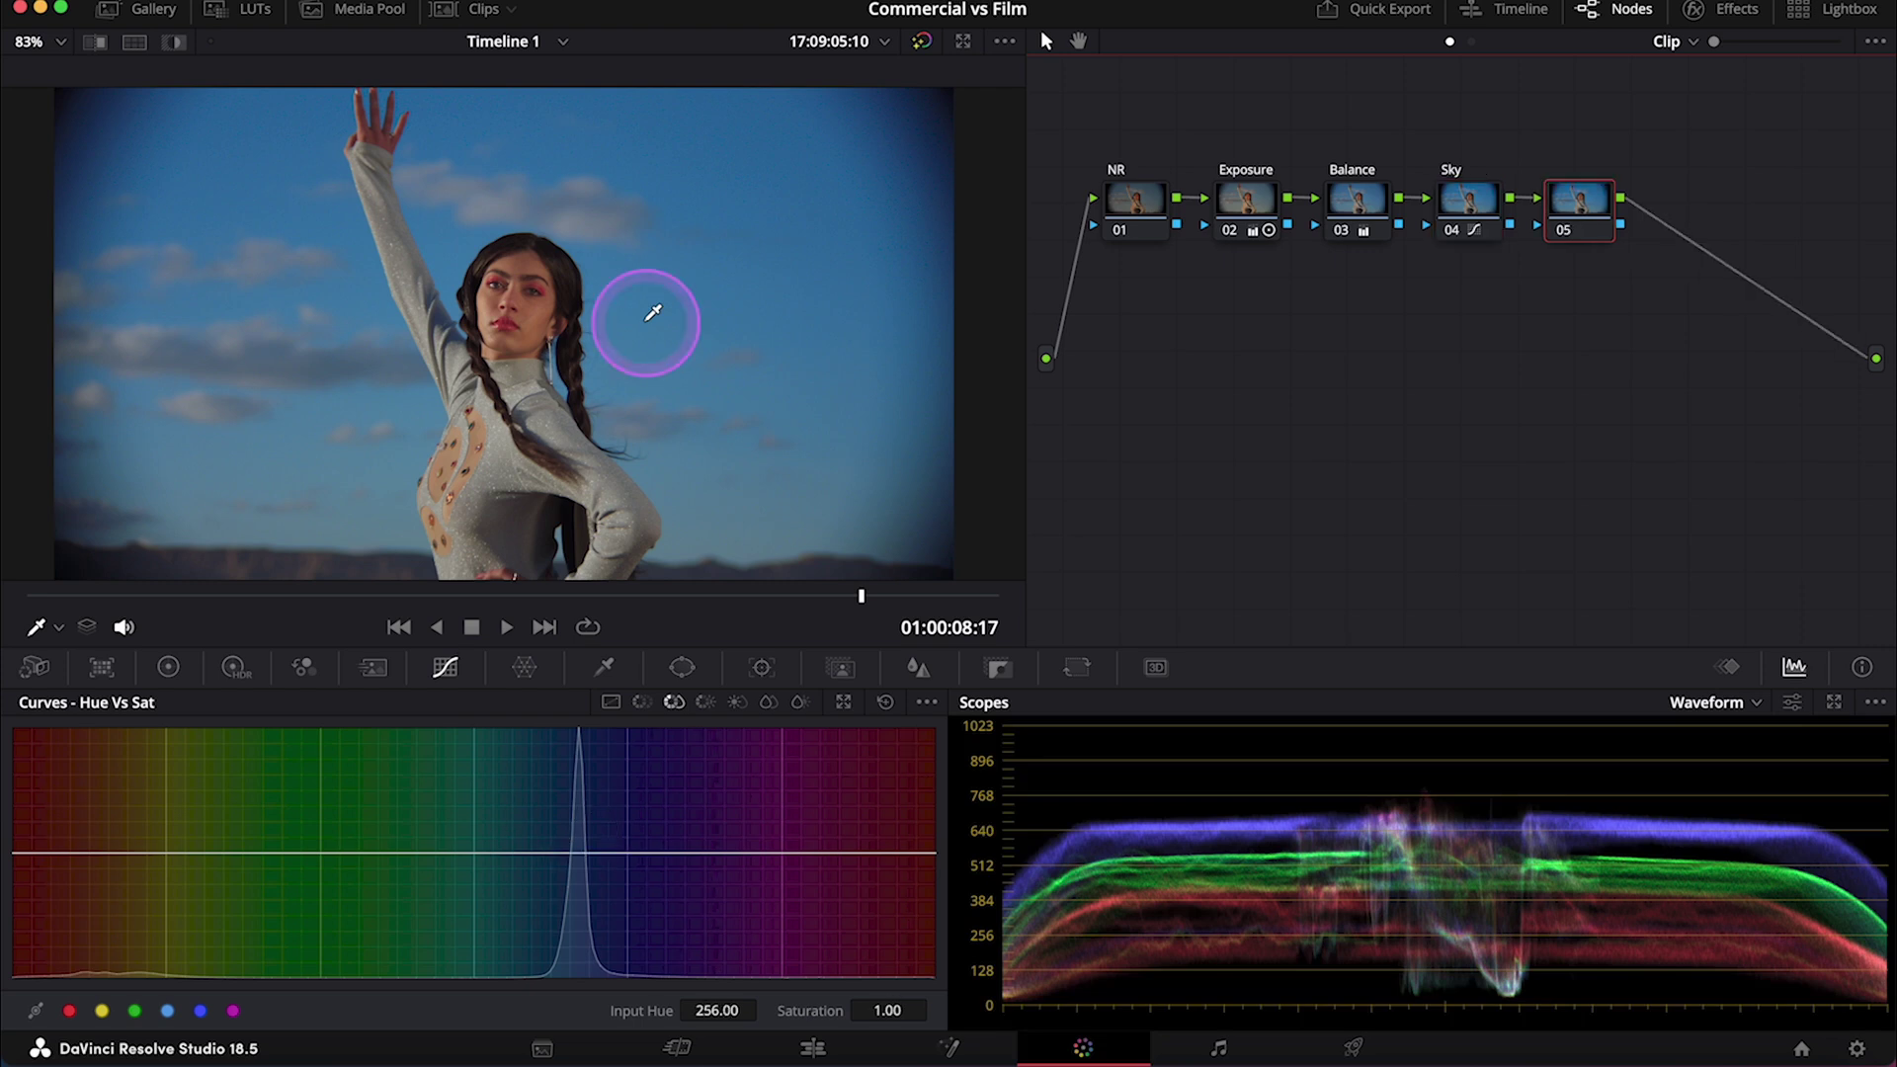
right_click(1571, 227)
click(1608, 264)
text(Highlights)
click(1417, 304)
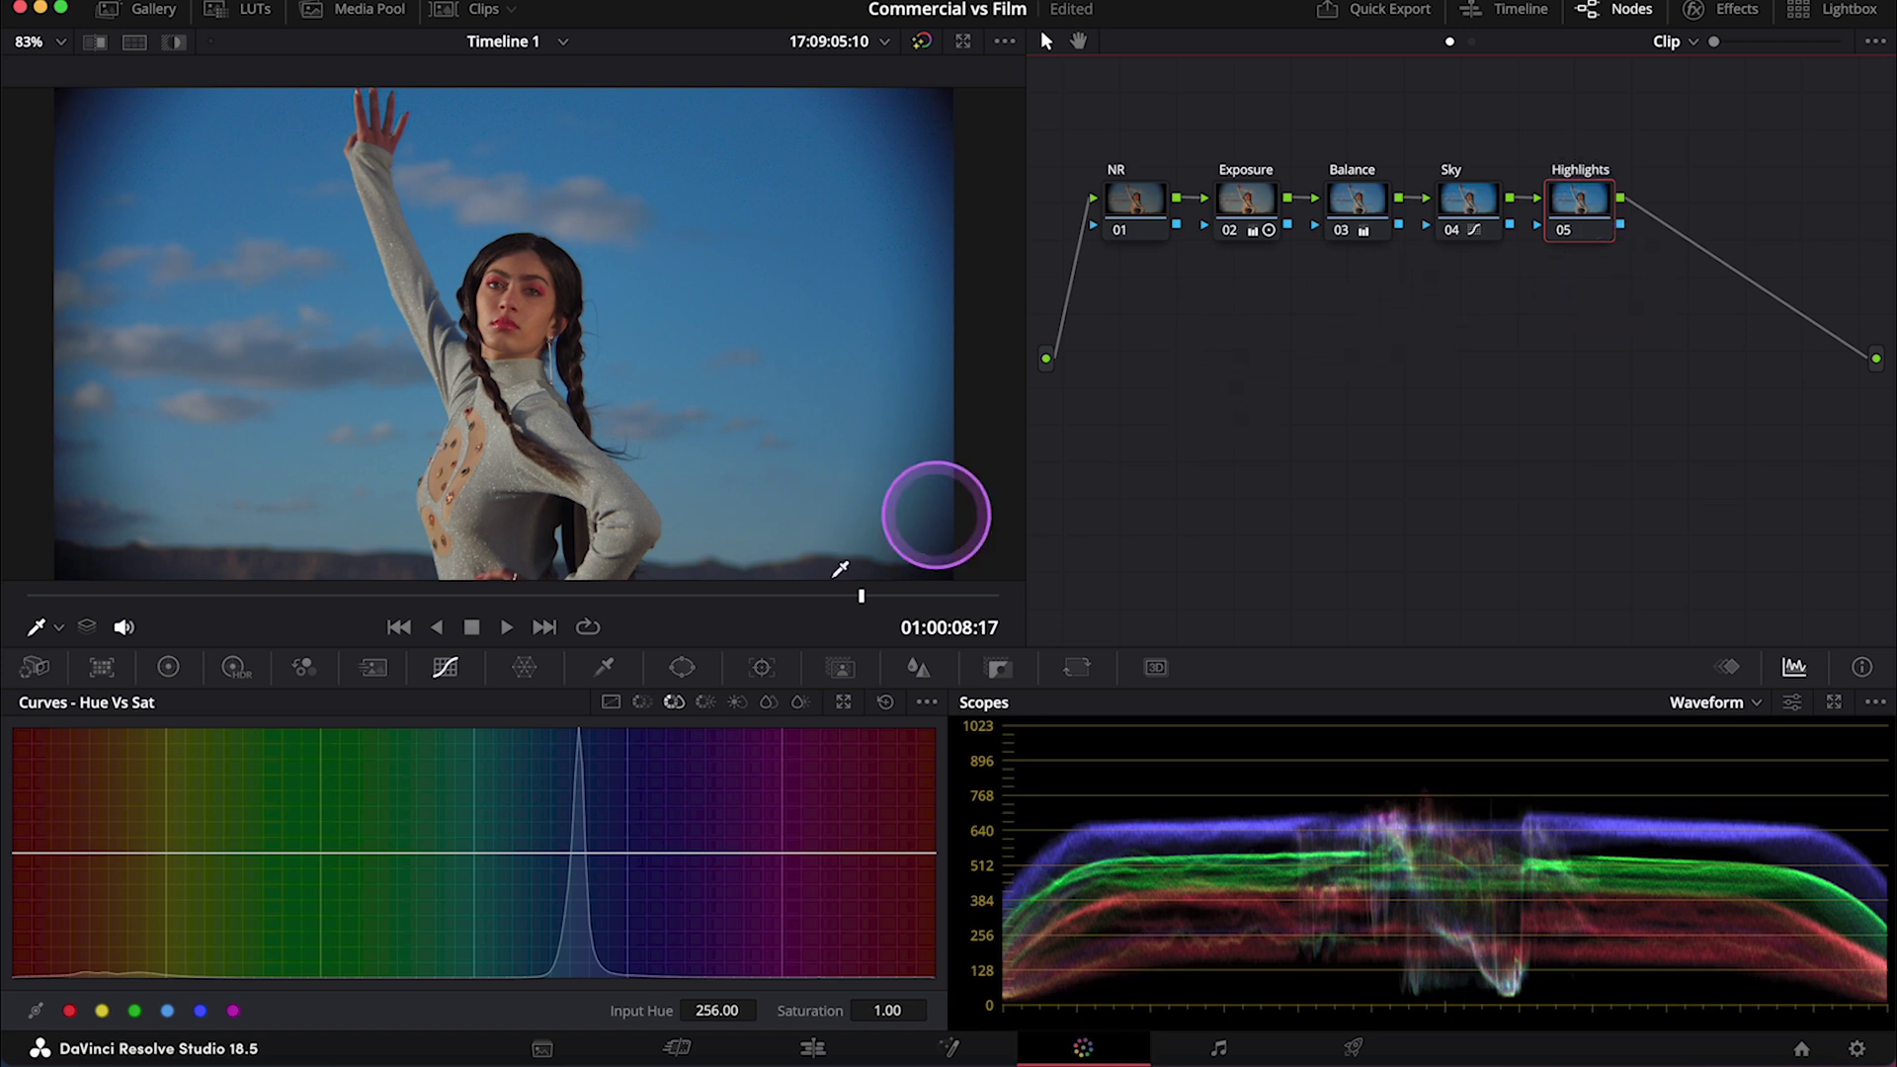
Key the brightest areas with a luminance qualifier: Low 61.0, L. Soft 13.2, H. Soft 0.2
click(606, 671)
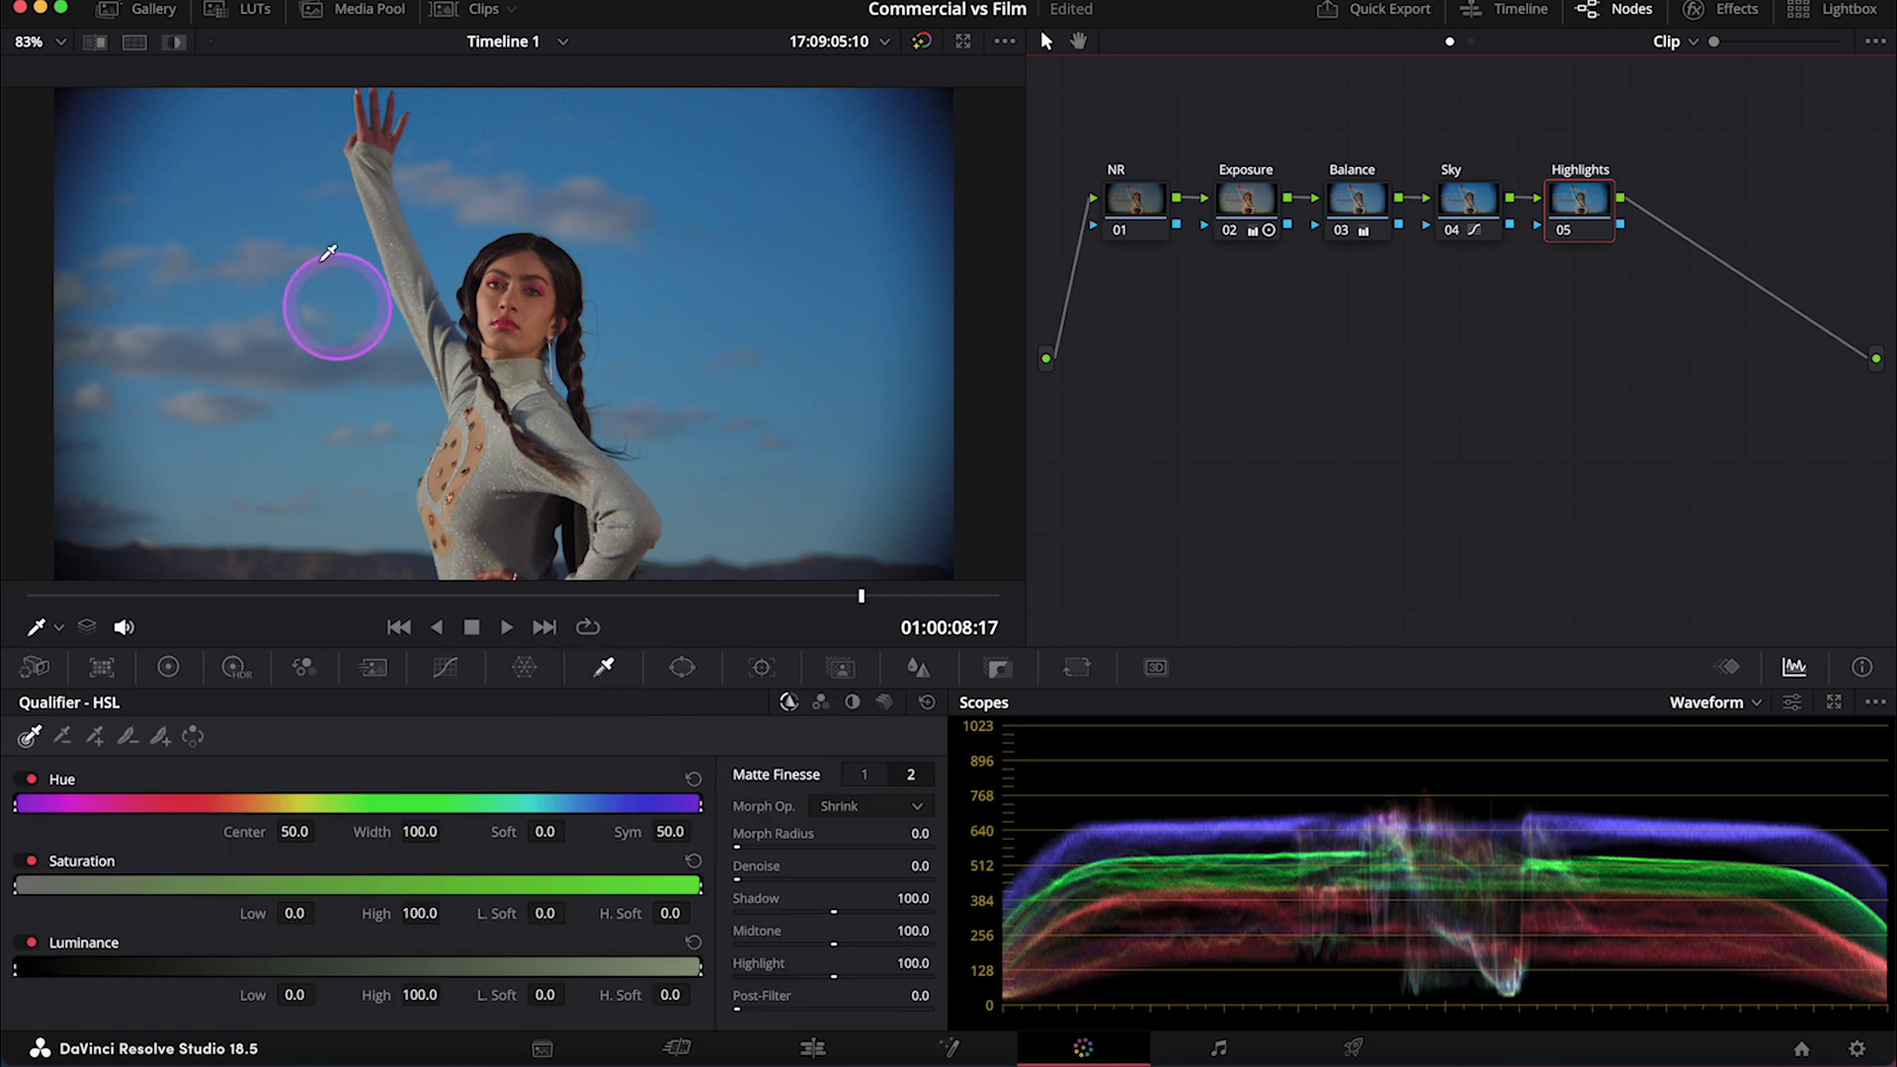
click(174, 44)
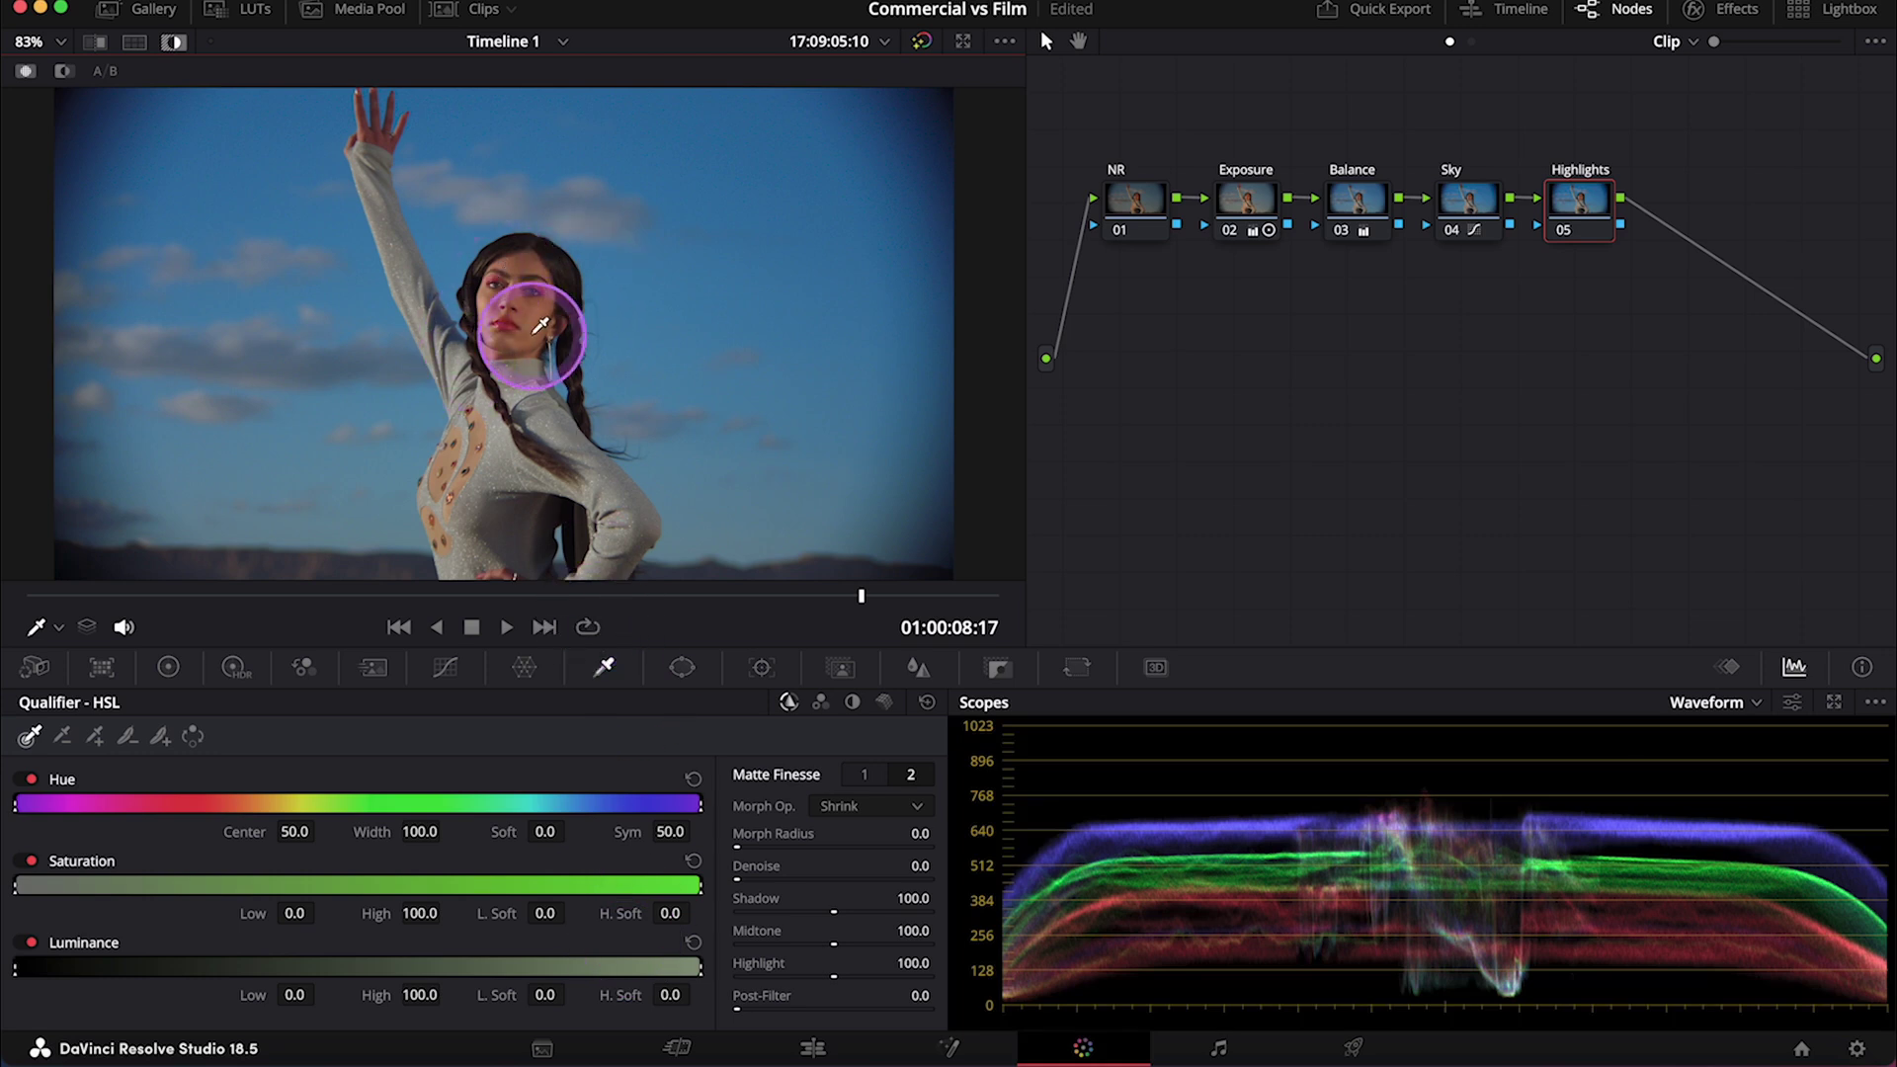
drag(294, 996, 448, 1014)
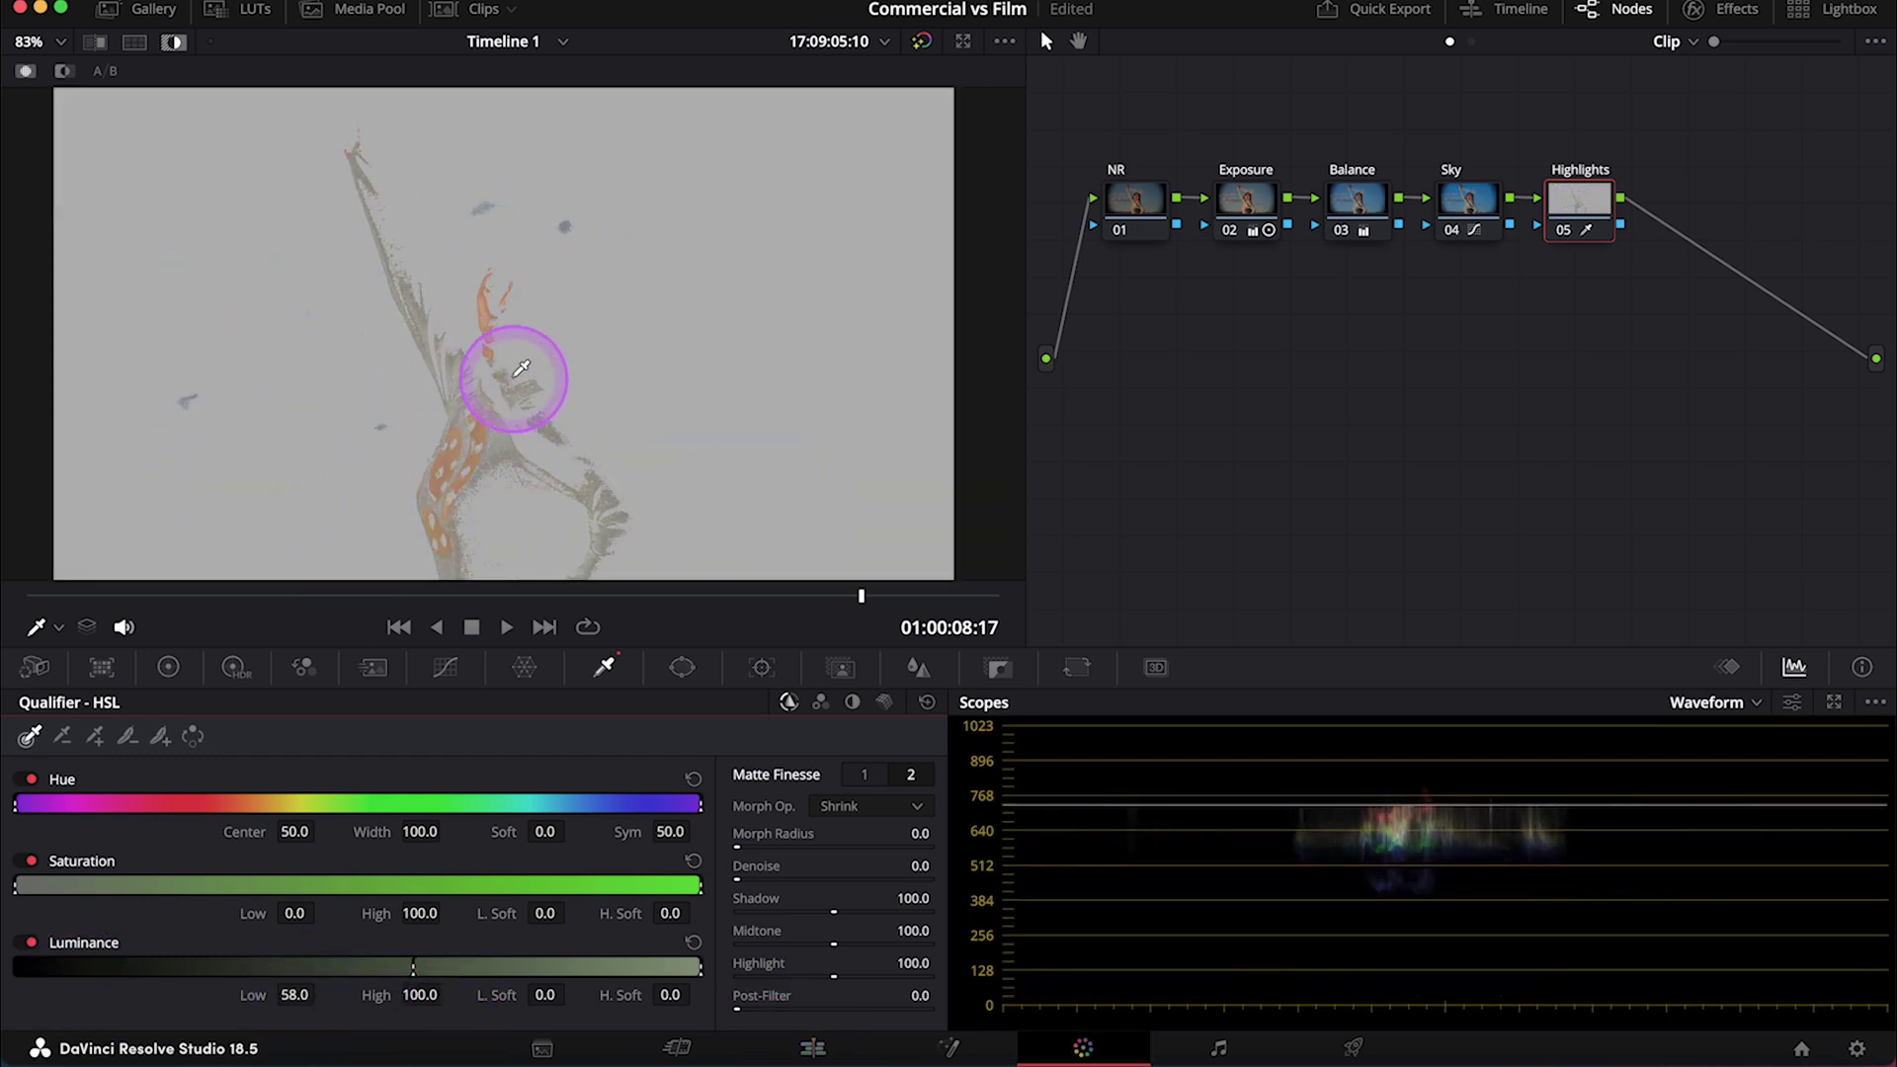
drag(542, 1000, 711, 1024)
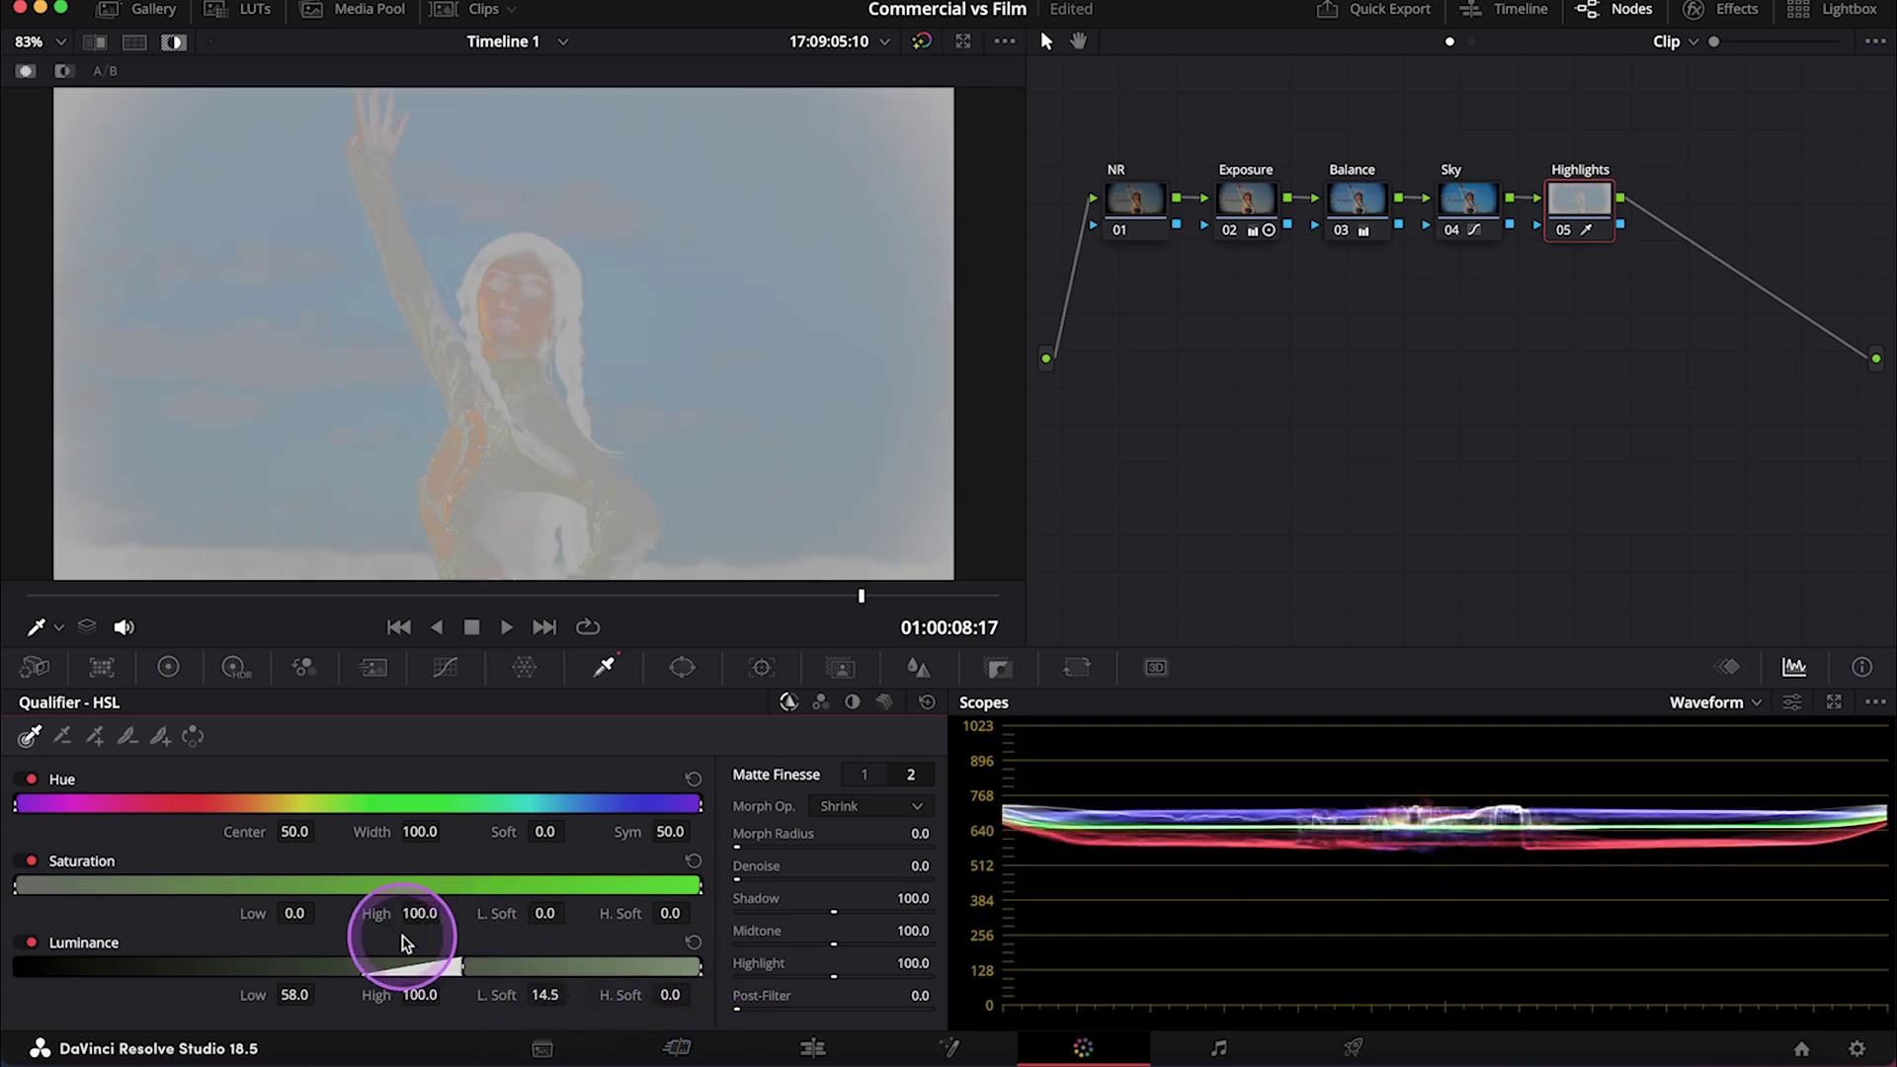
drag(405, 944, 469, 967)
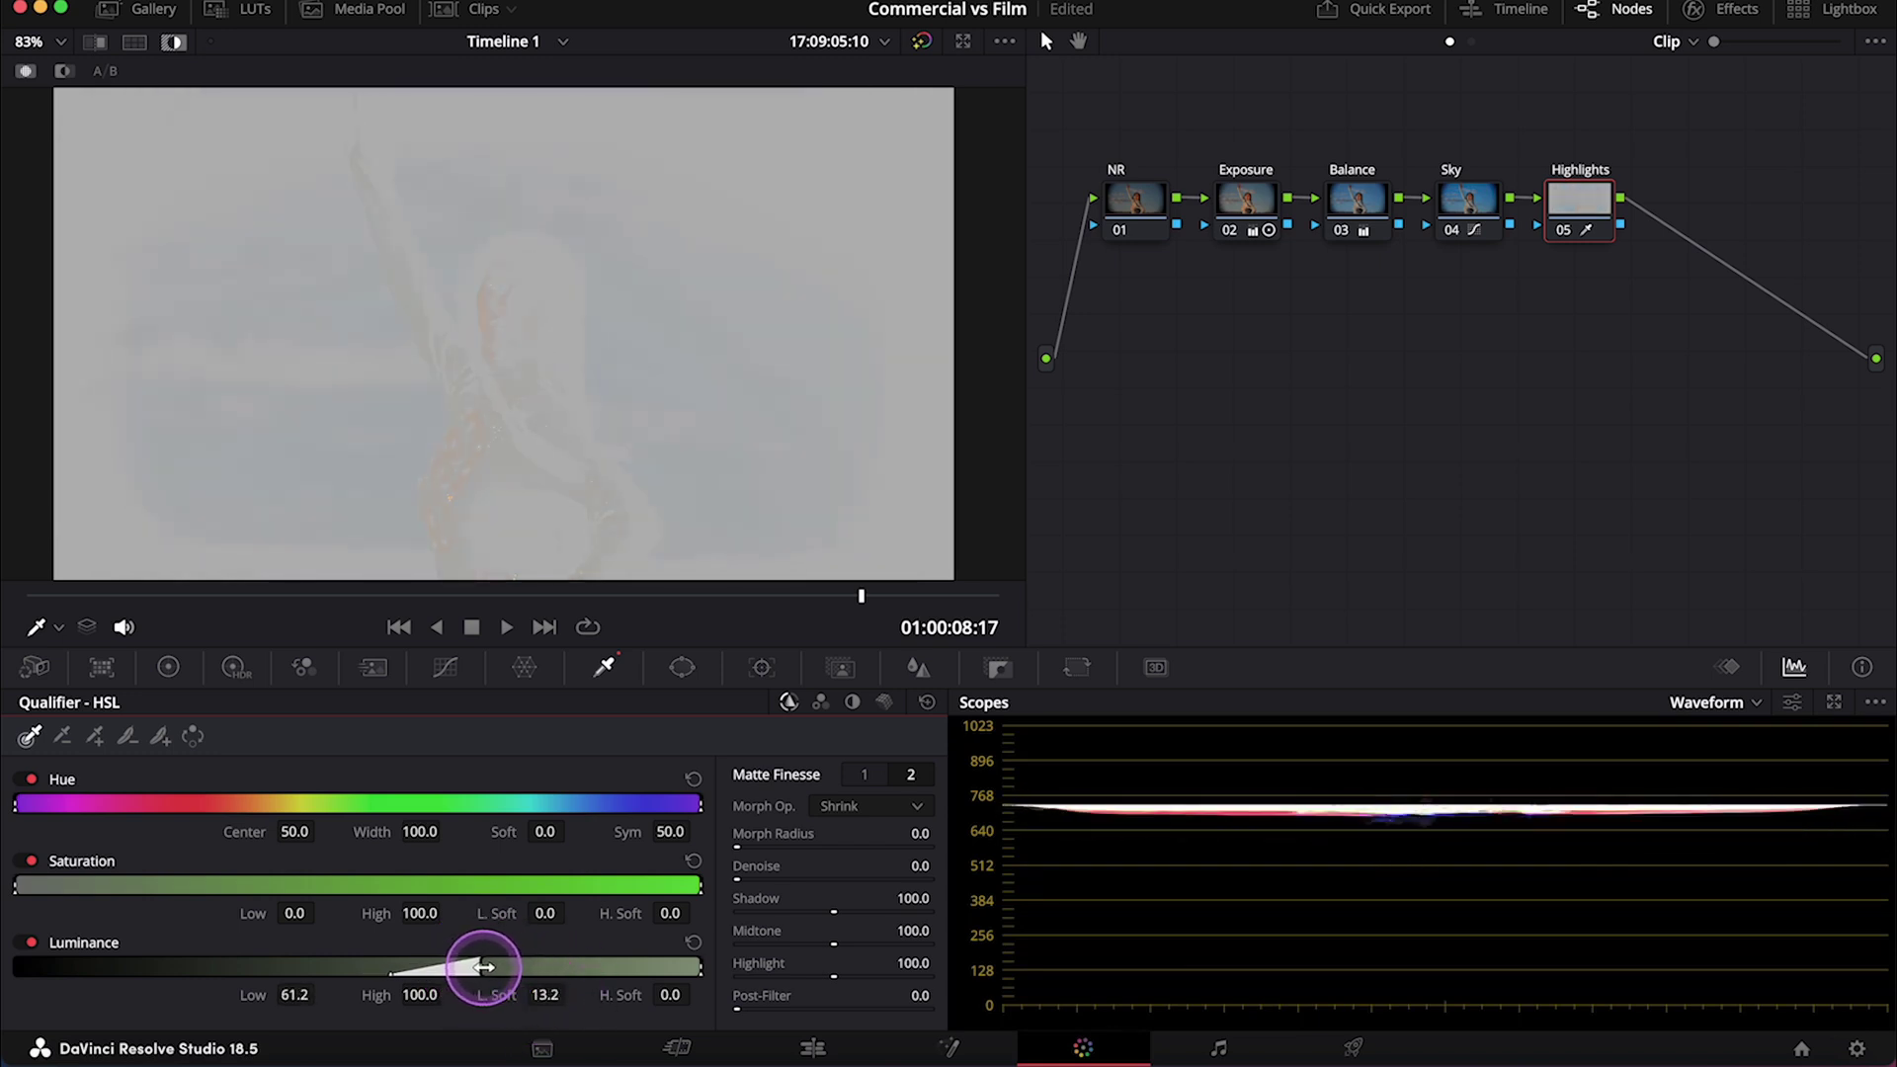
drag(483, 967, 474, 965)
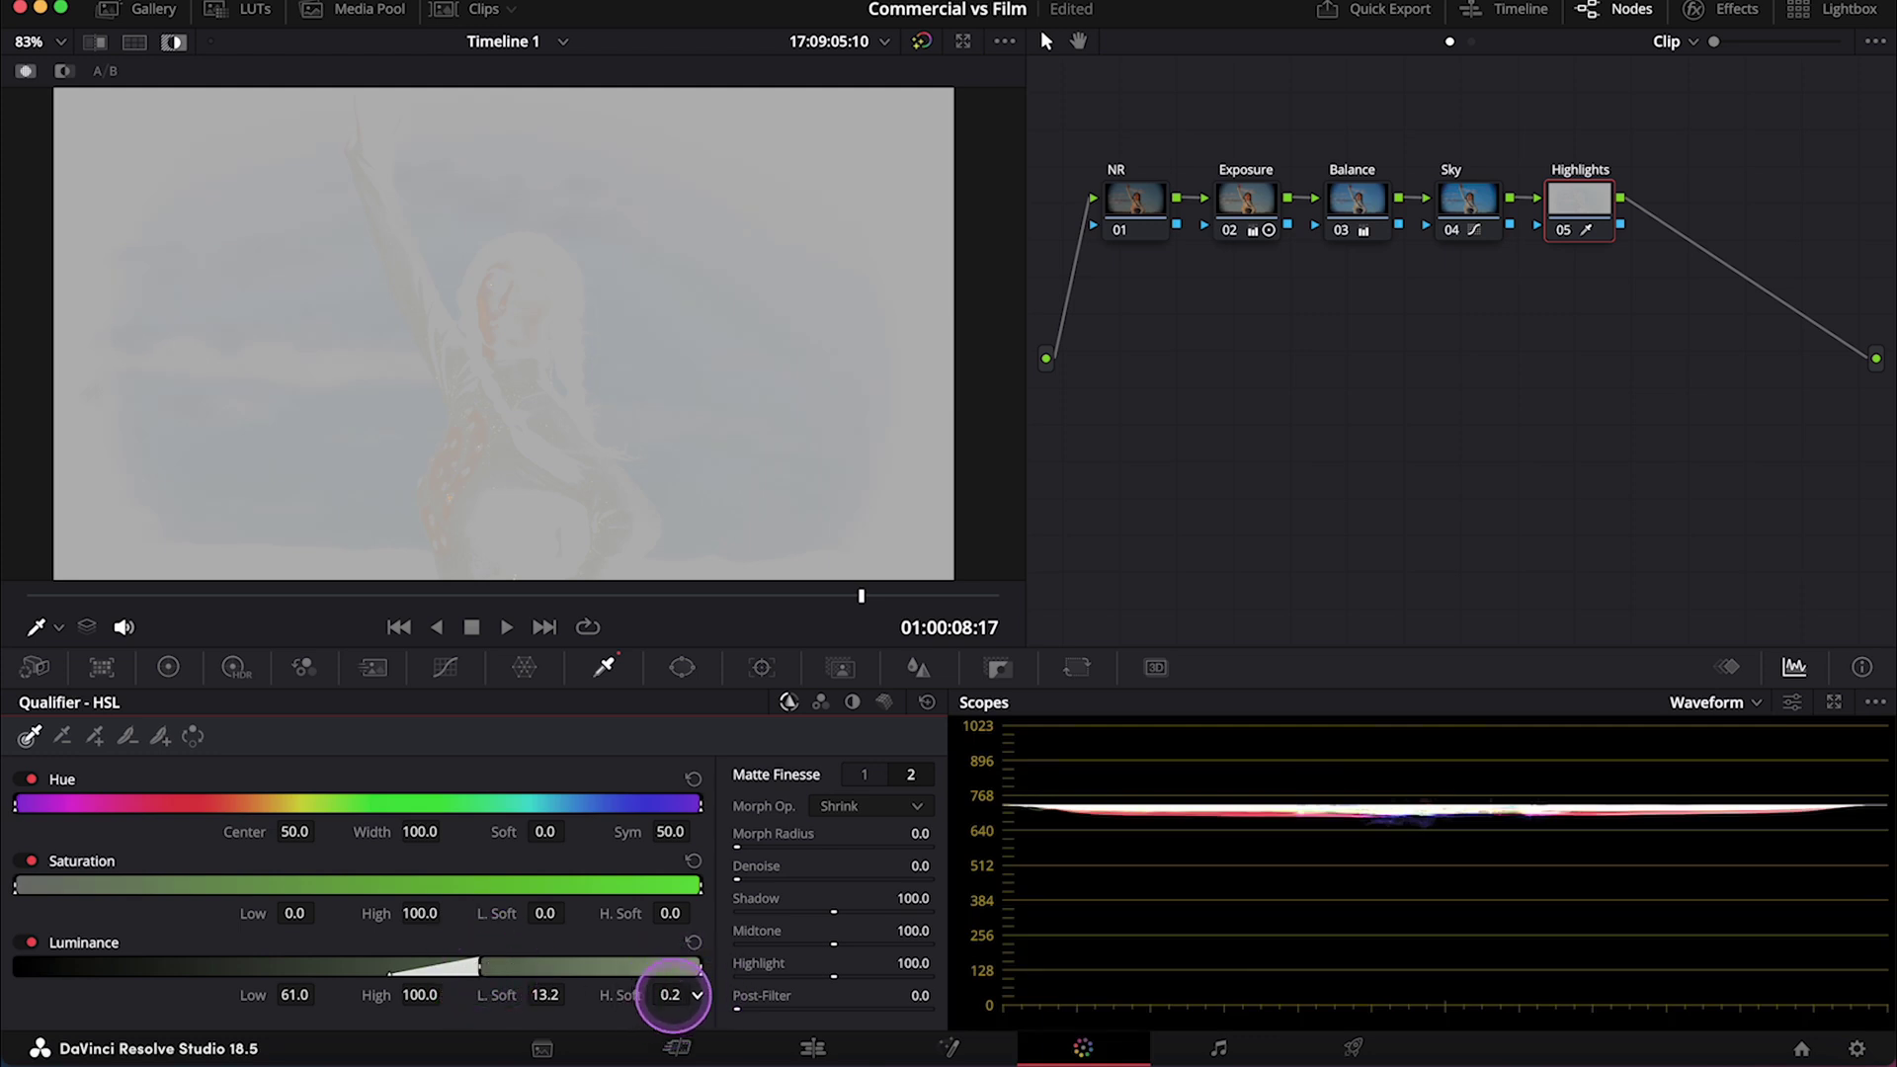
drag(671, 995, 537, 998)
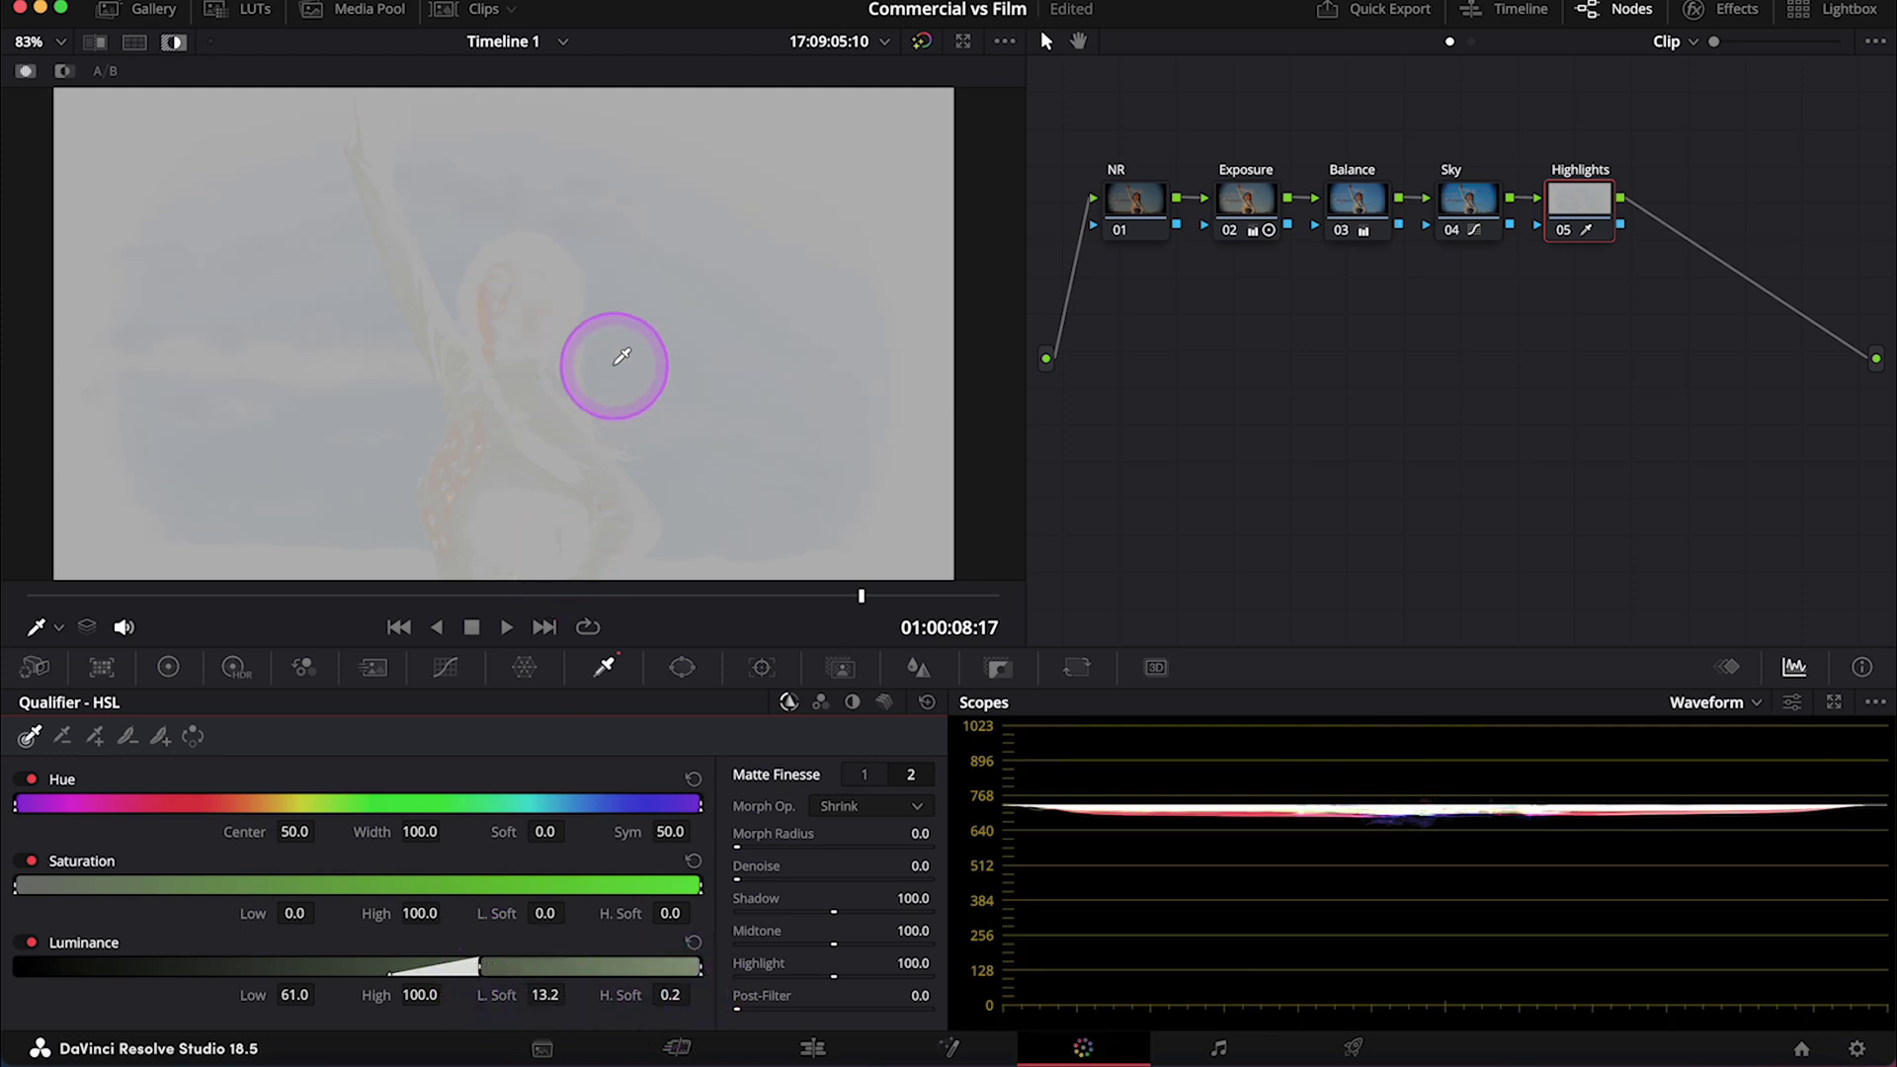
scroll(621, 357, up, 5)
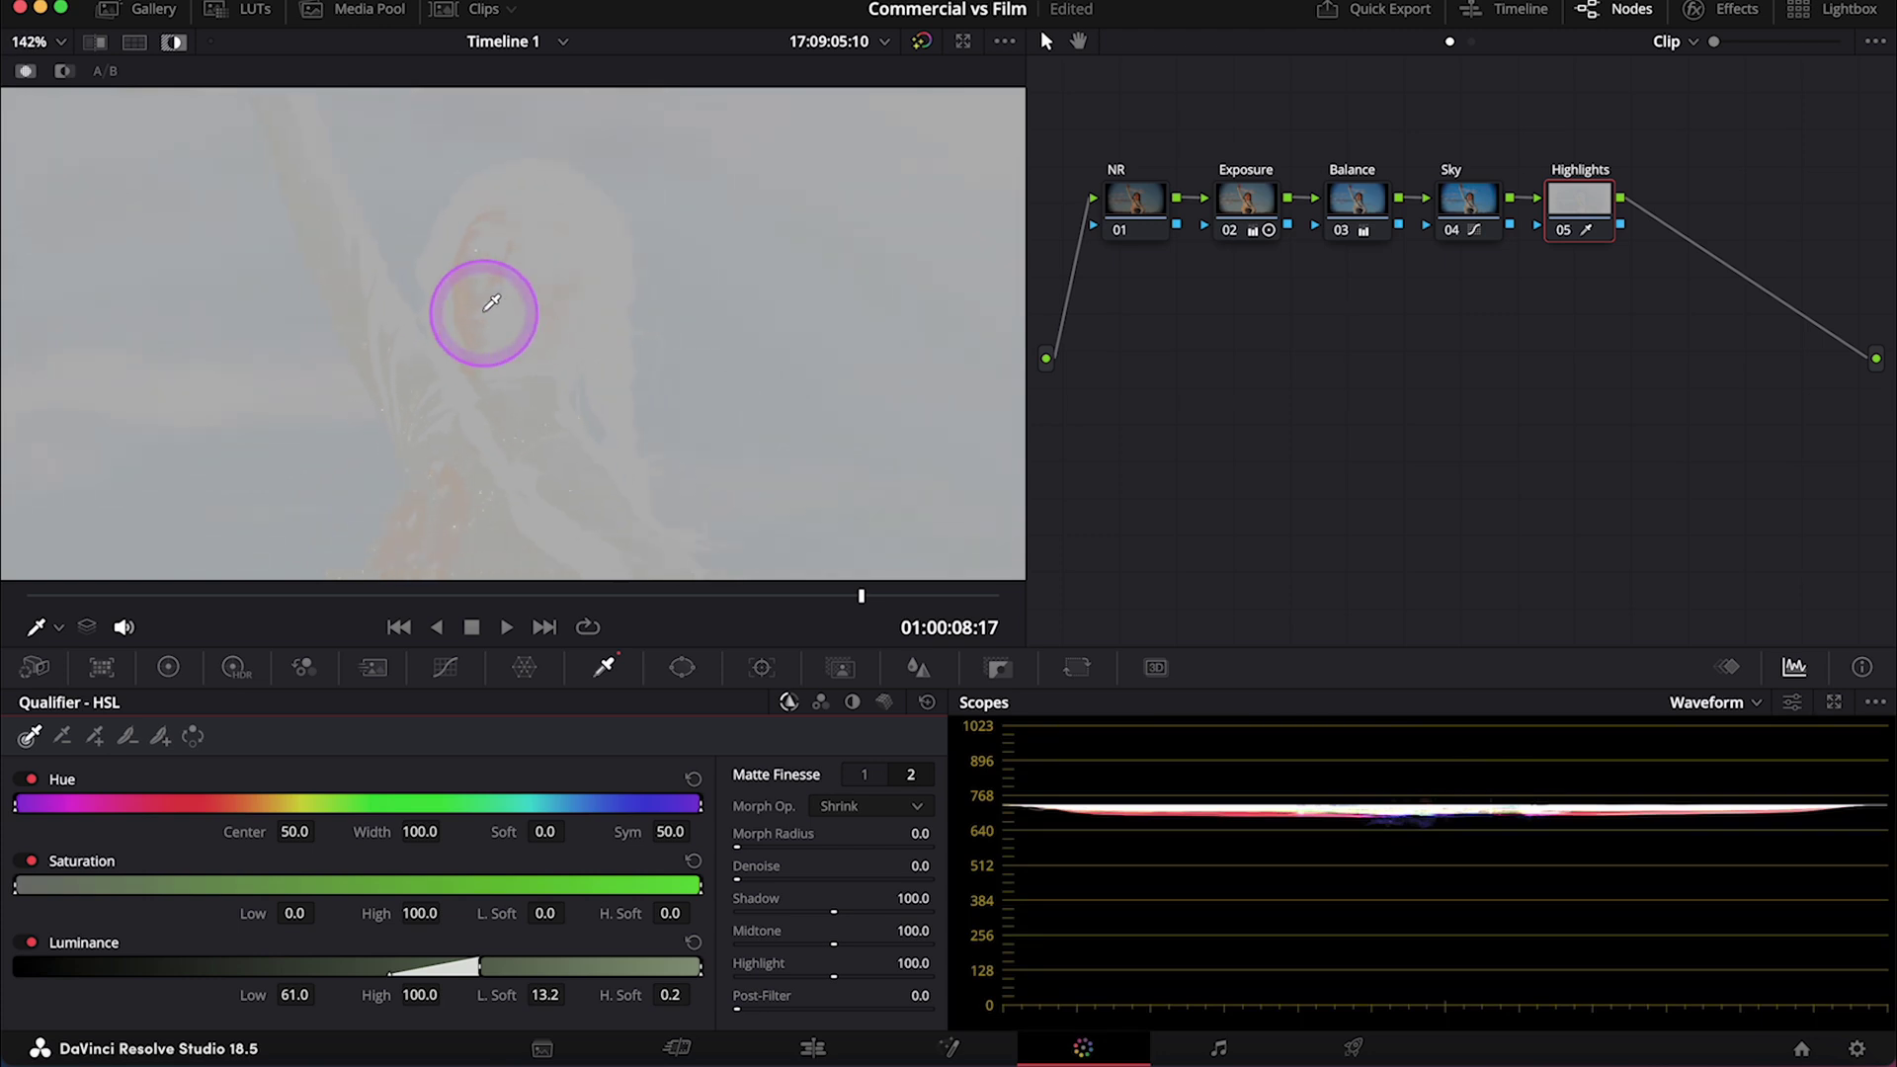
scroll(495, 368, down, 2)
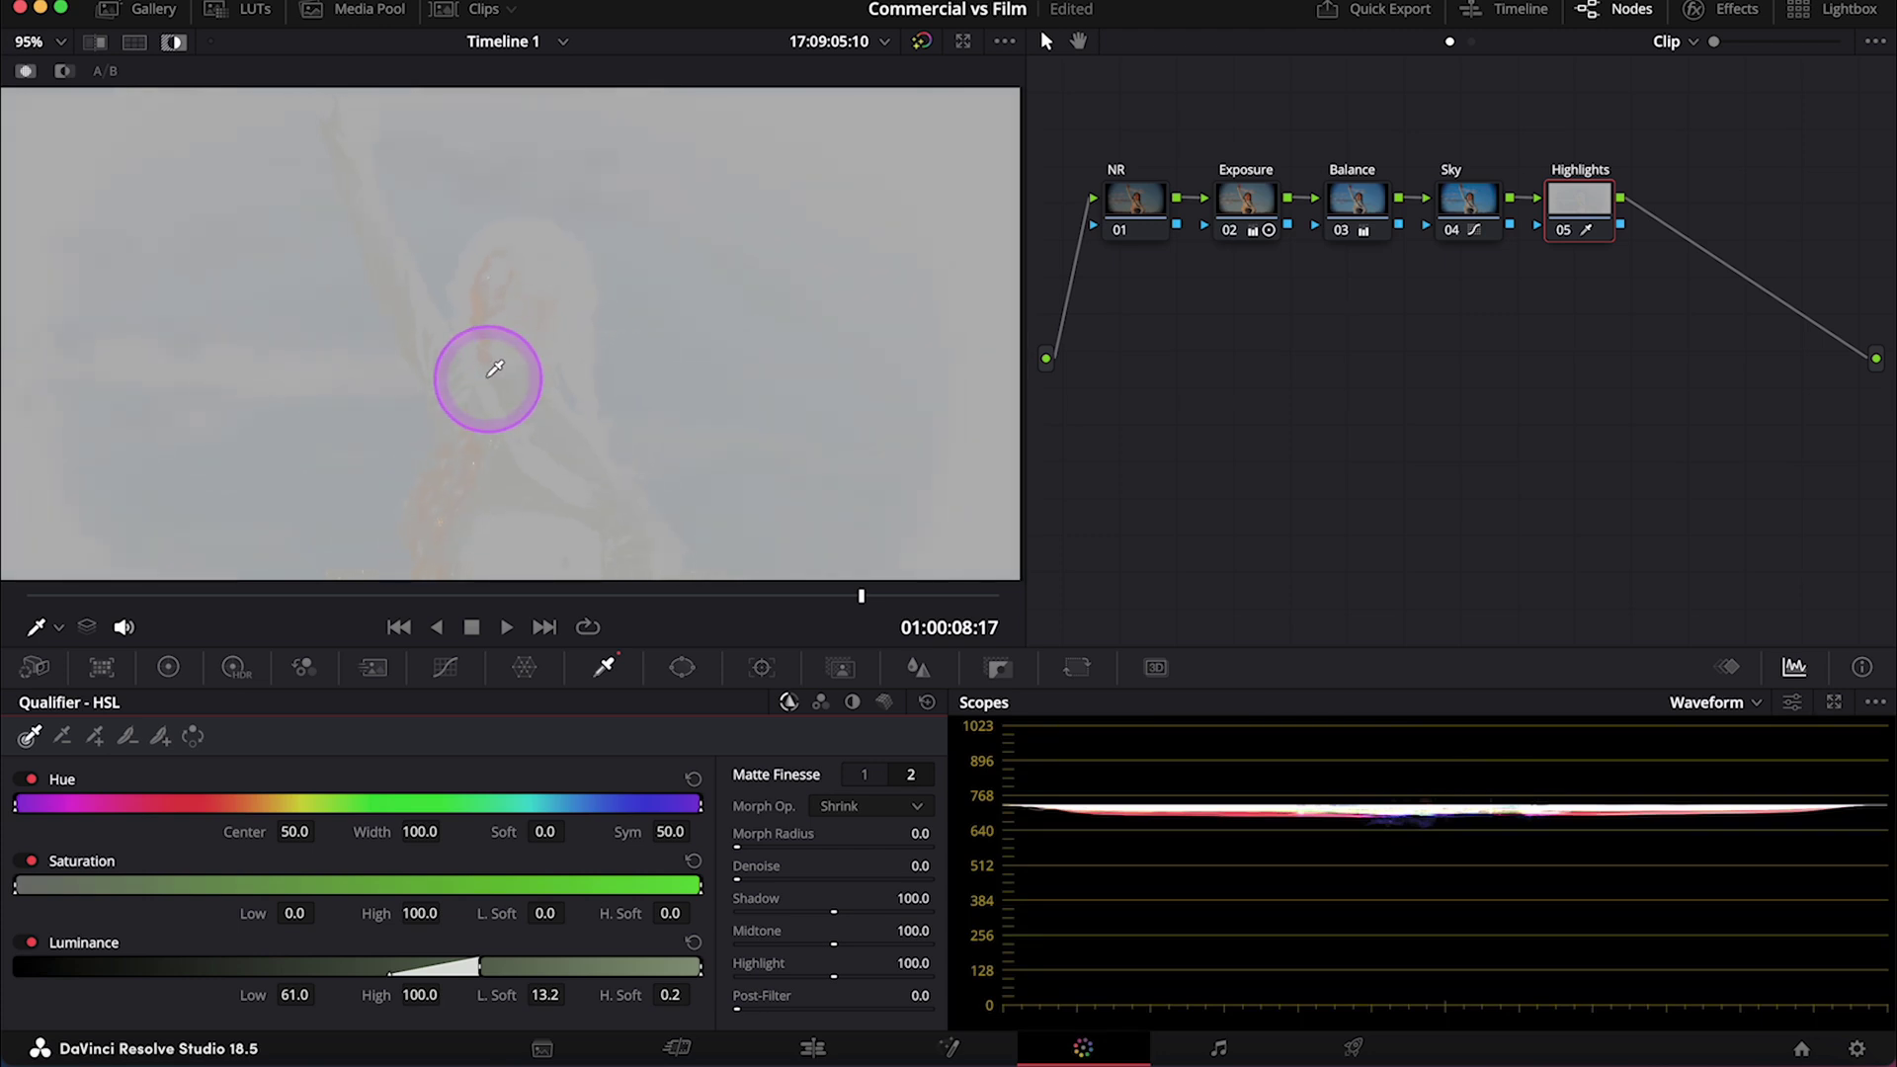
scroll(276, 162, down, 1)
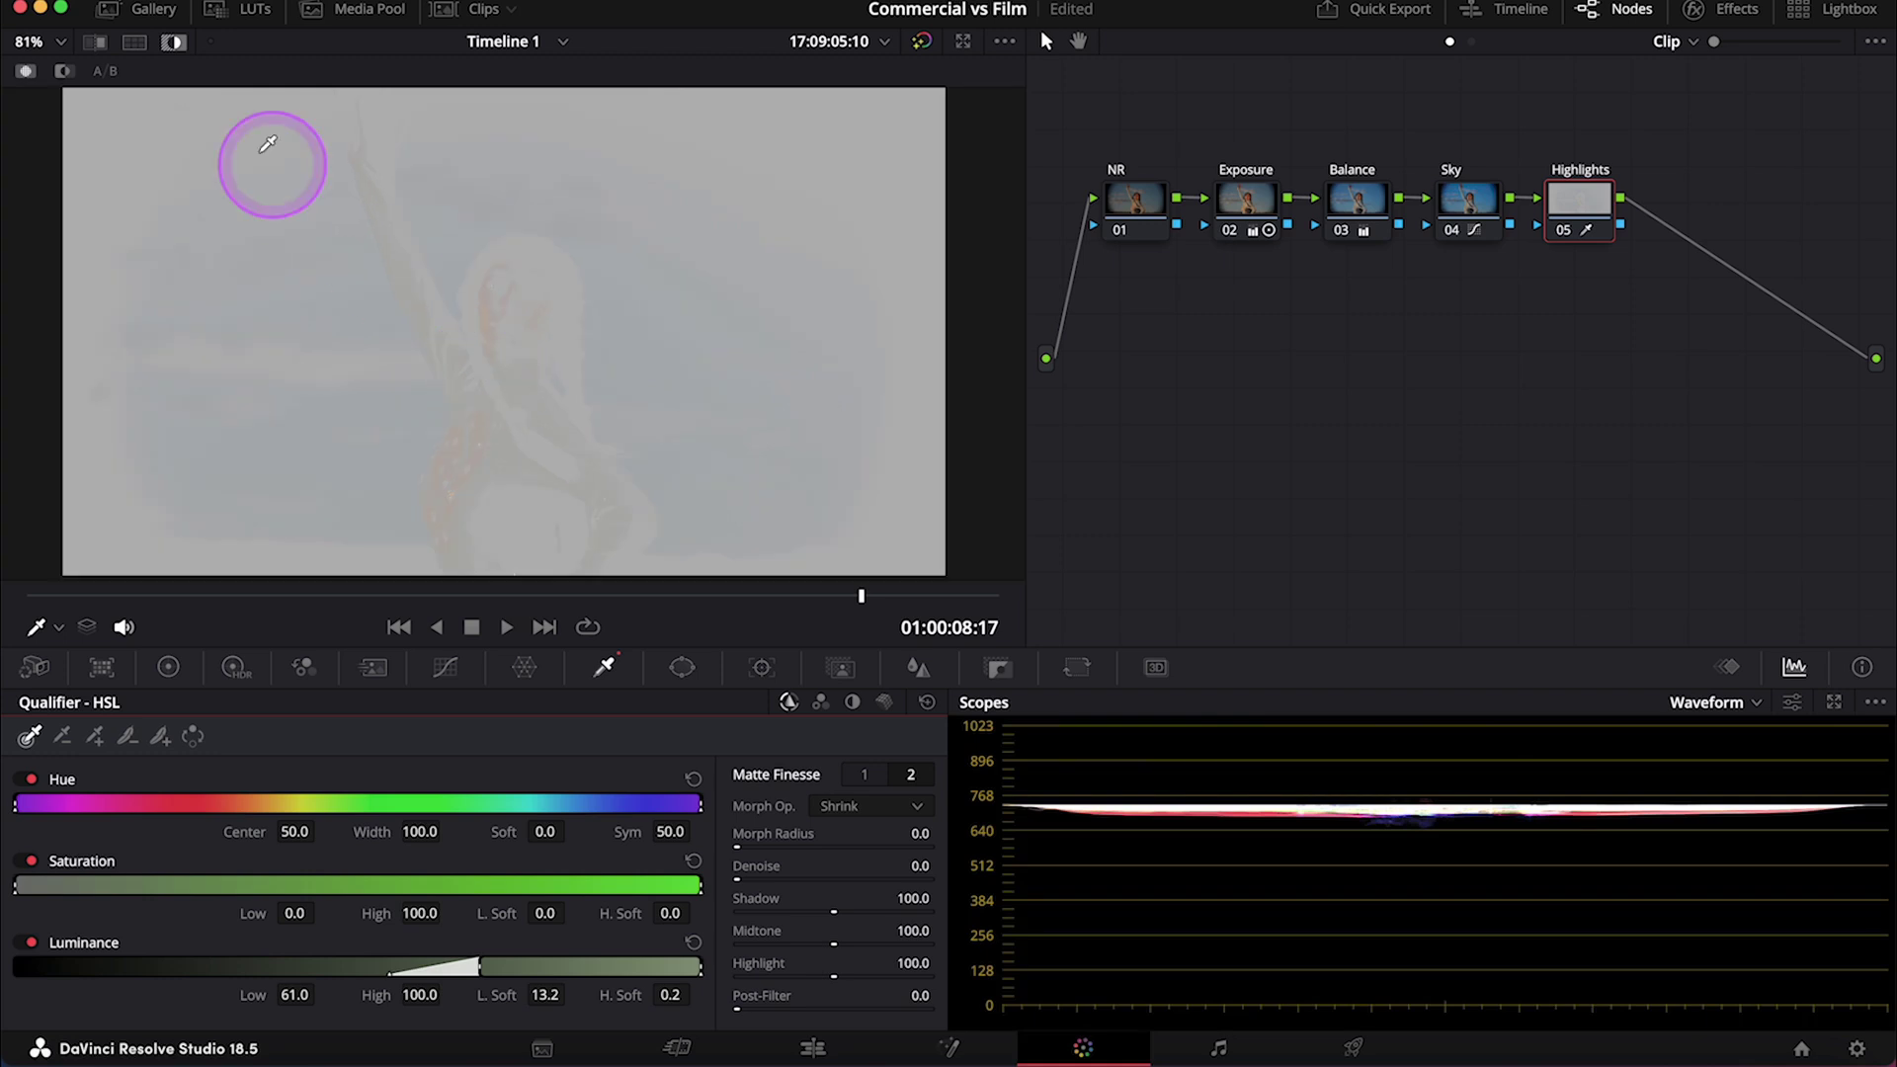
Raise a point on the Highlights node's custom luma curve, then compare with grades bypassed
click(176, 47)
click(445, 667)
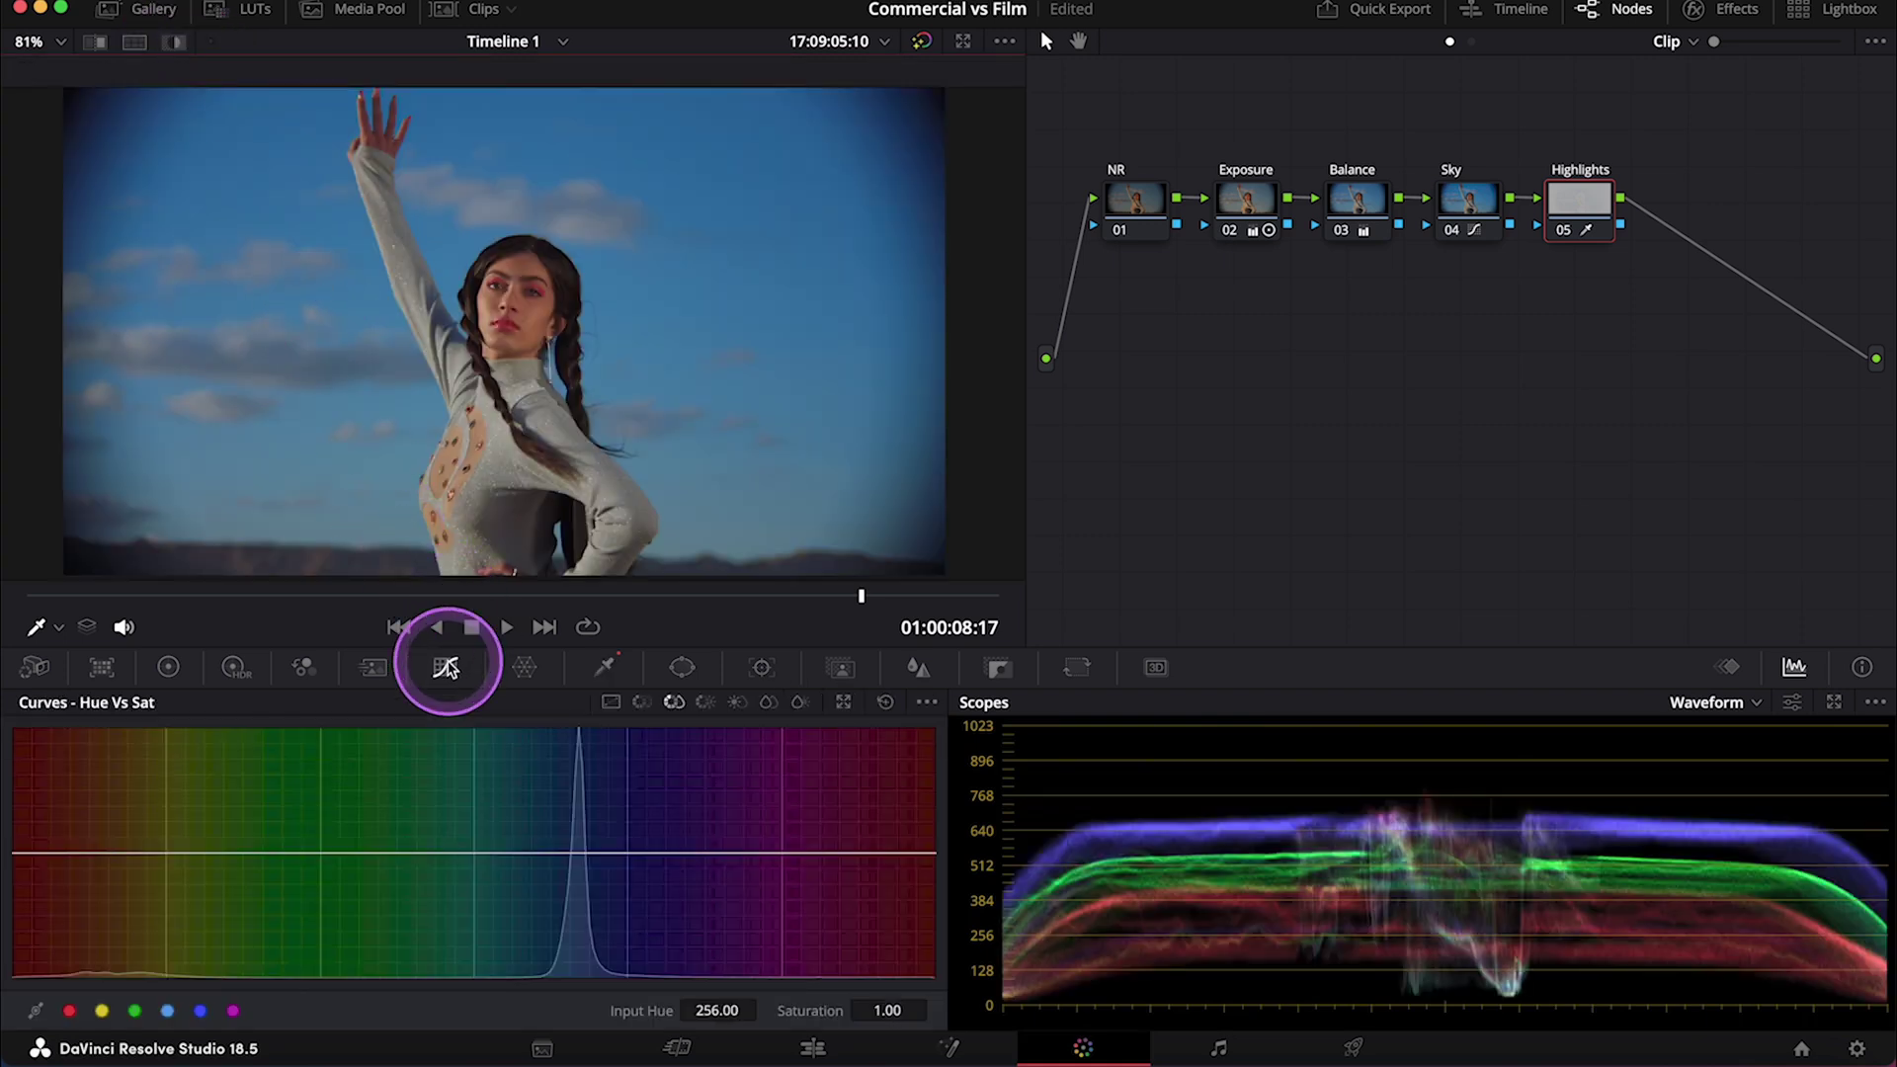
click(611, 704)
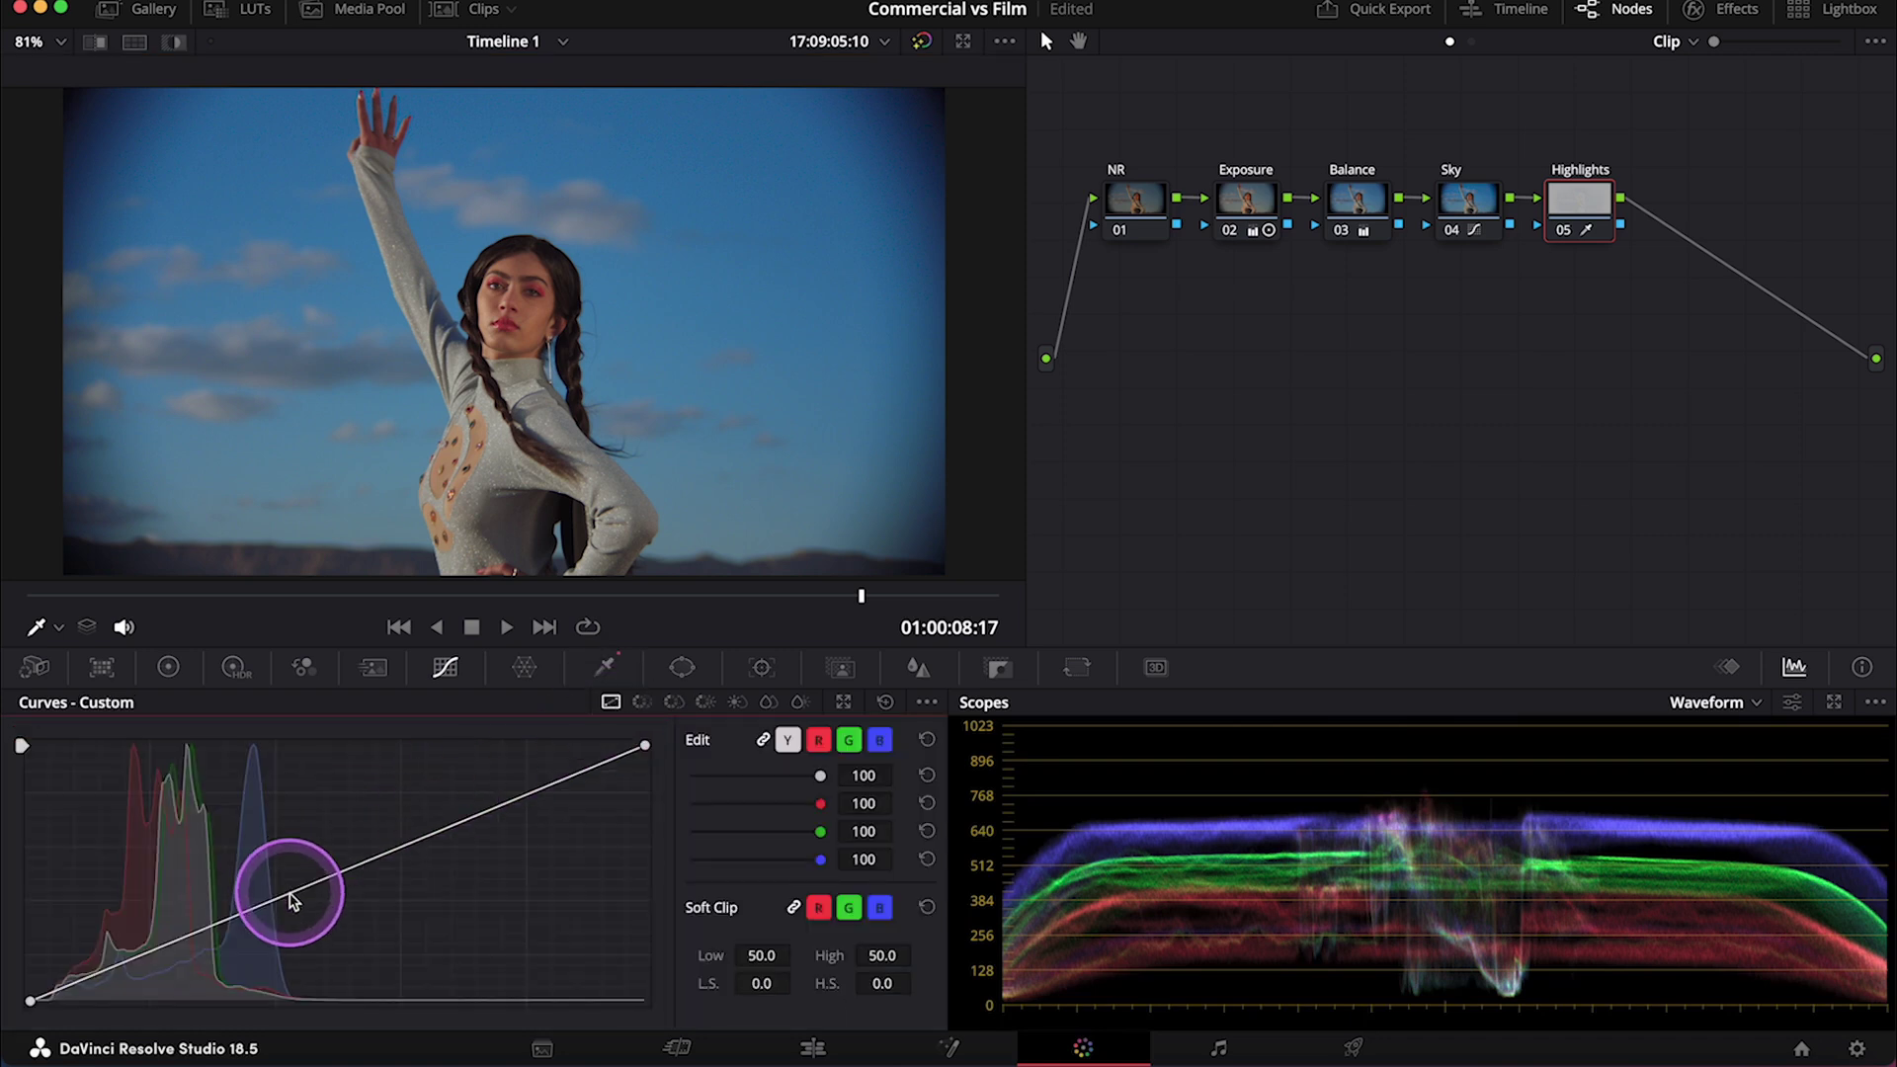
drag(302, 897, 225, 880)
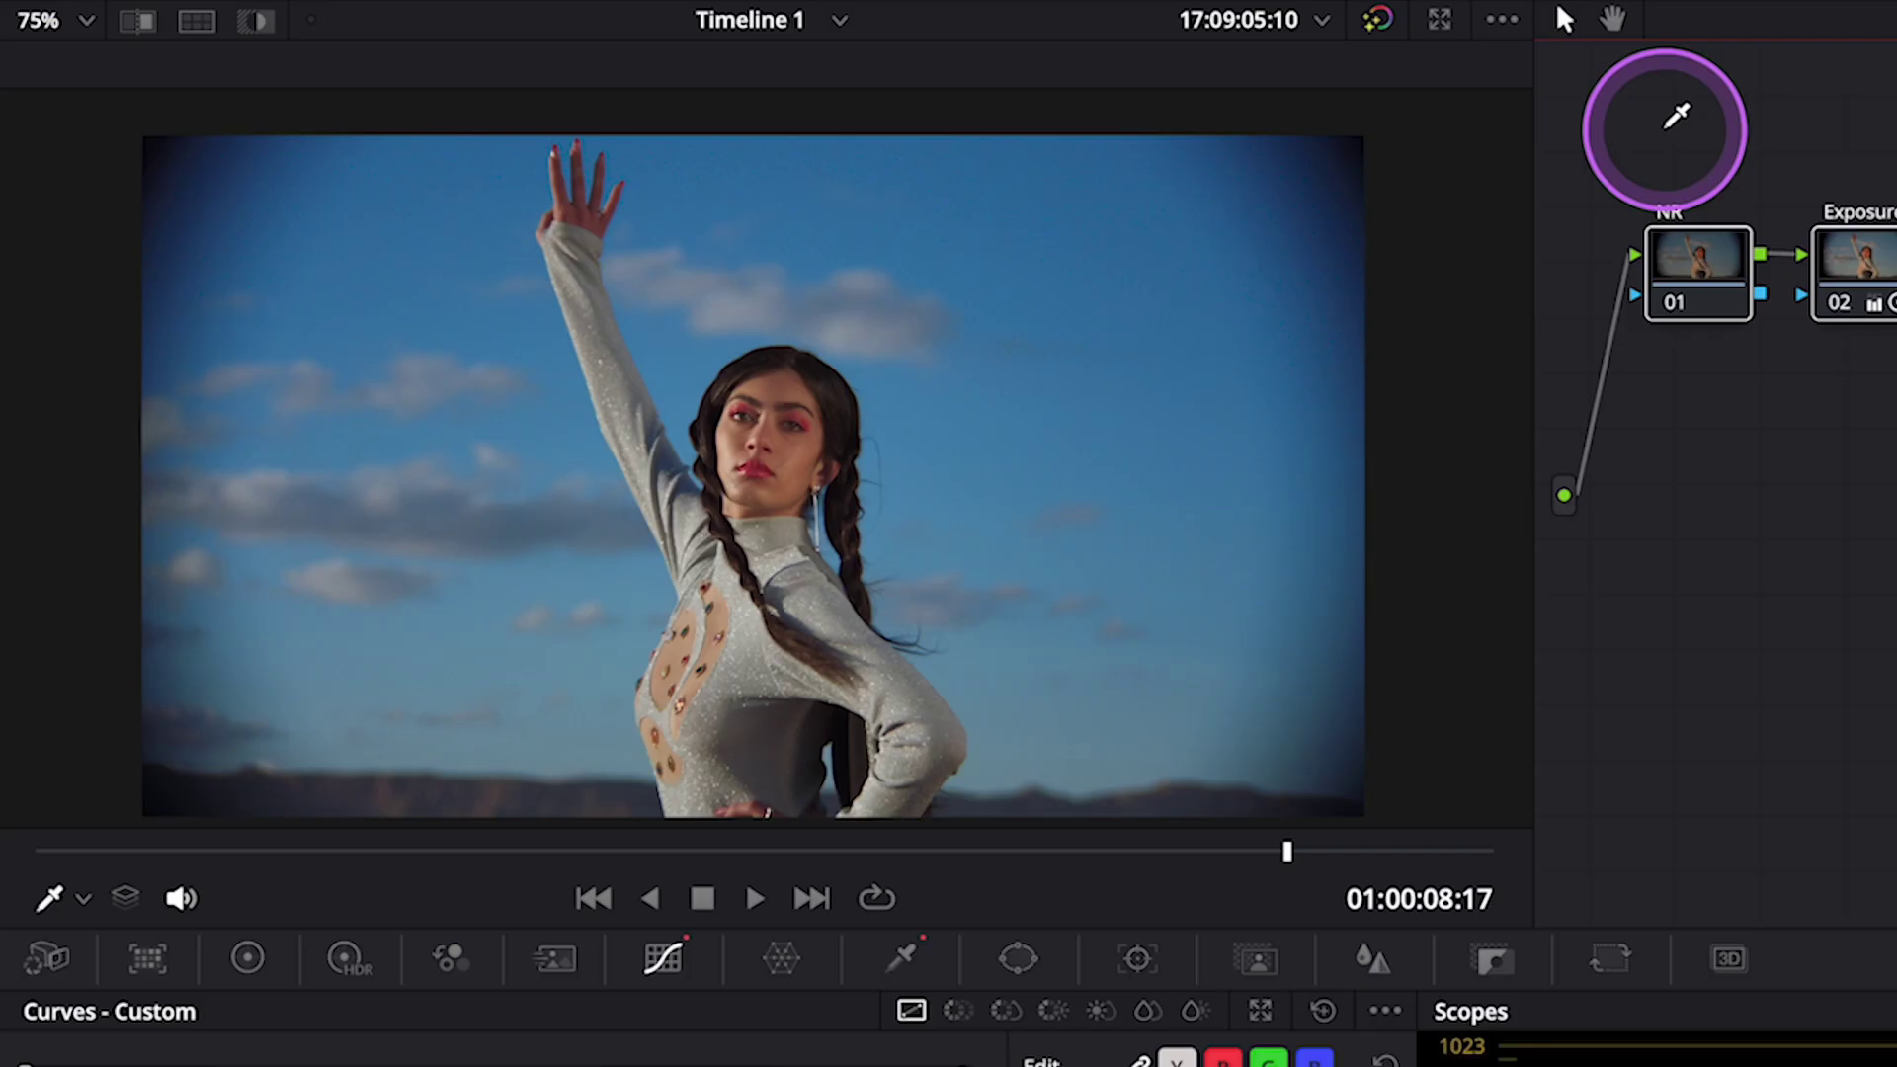
key(shift+d)
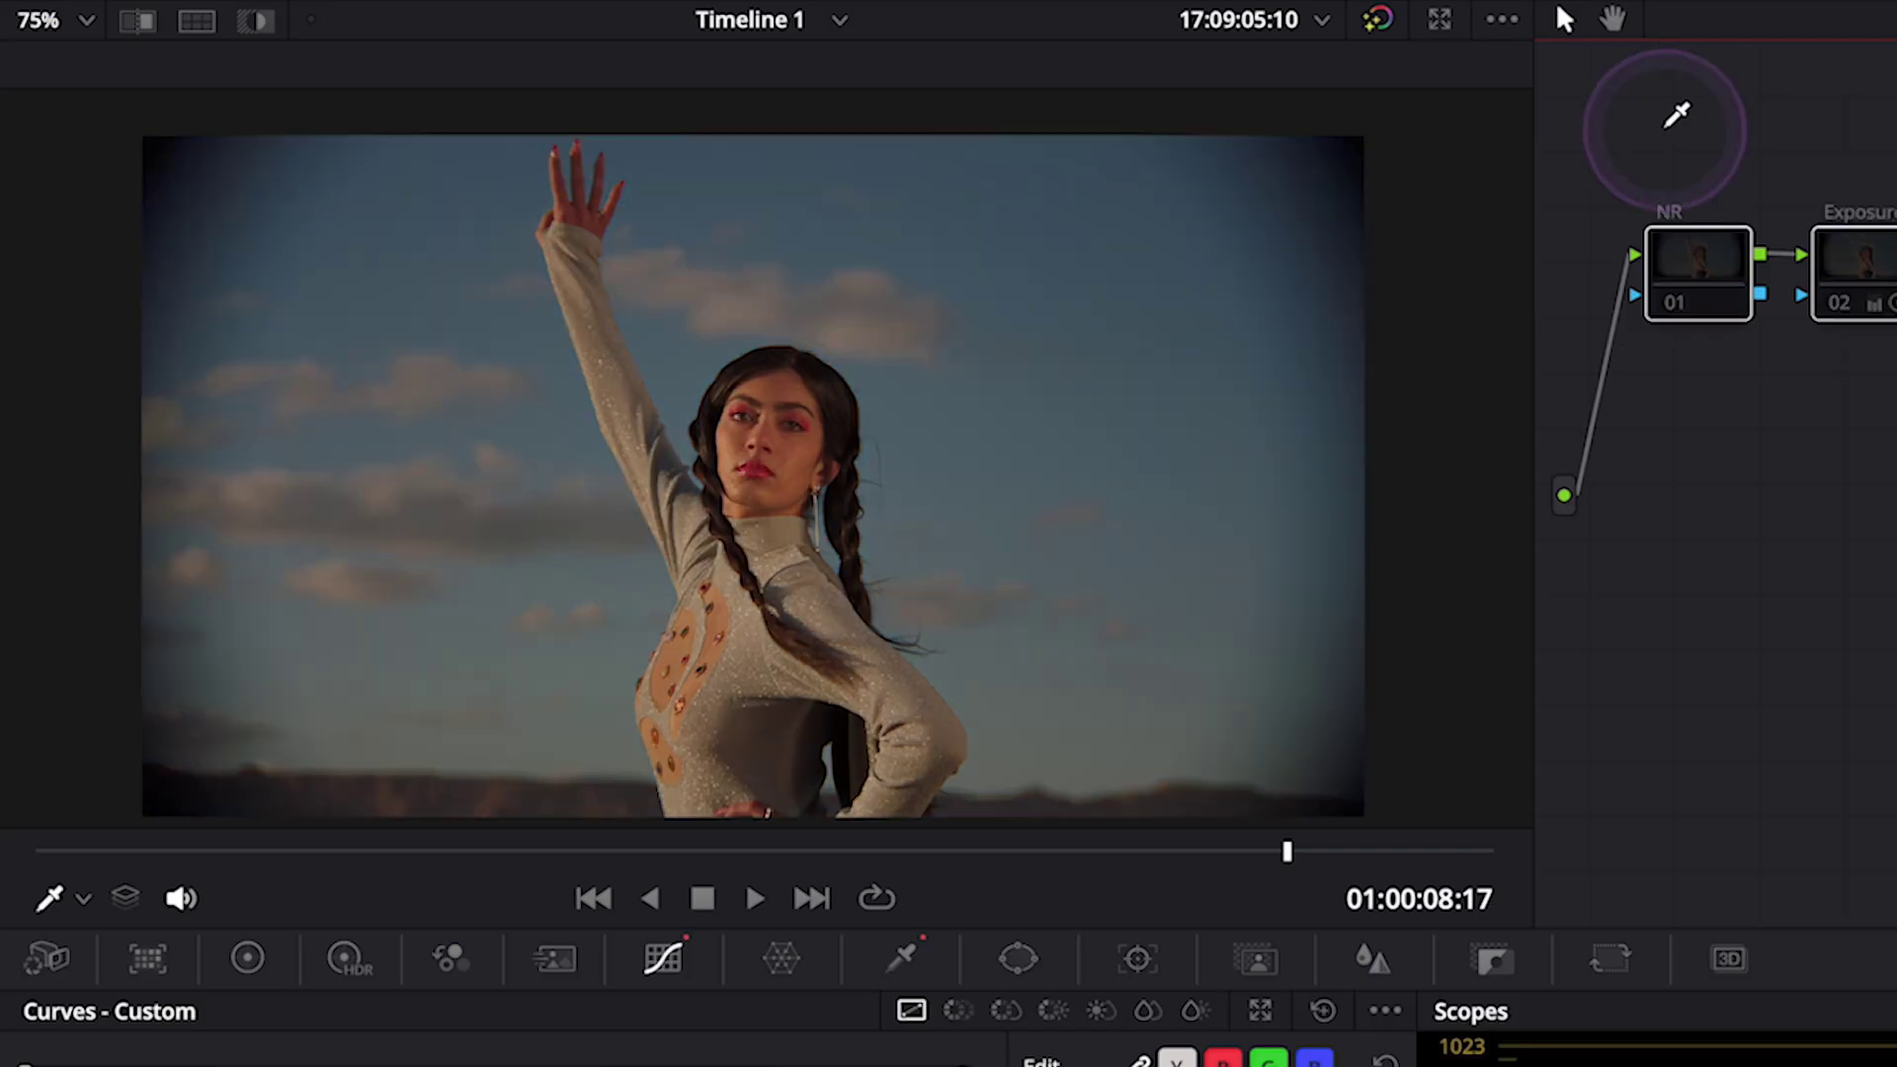
key(shift+d)
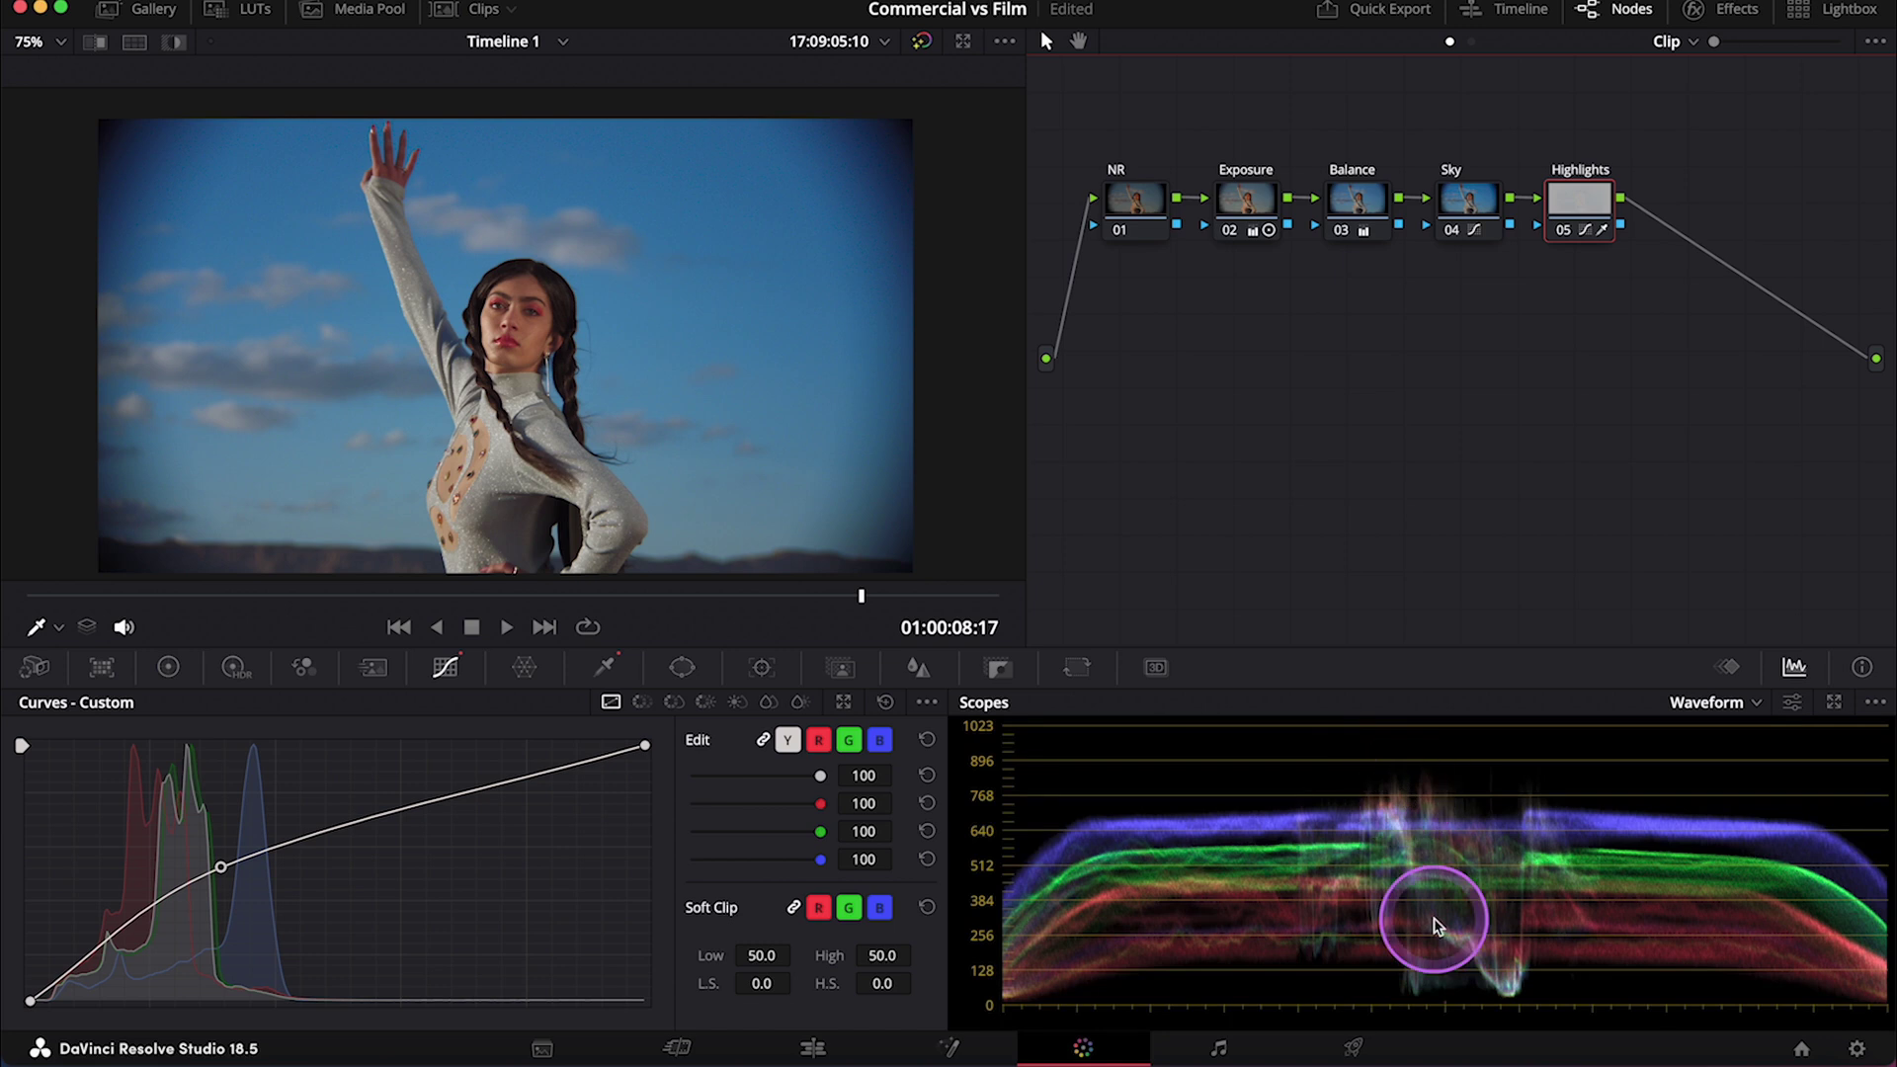
Add node 06, move it below NR and label it 'Film Look Expo'
key(alt+s)
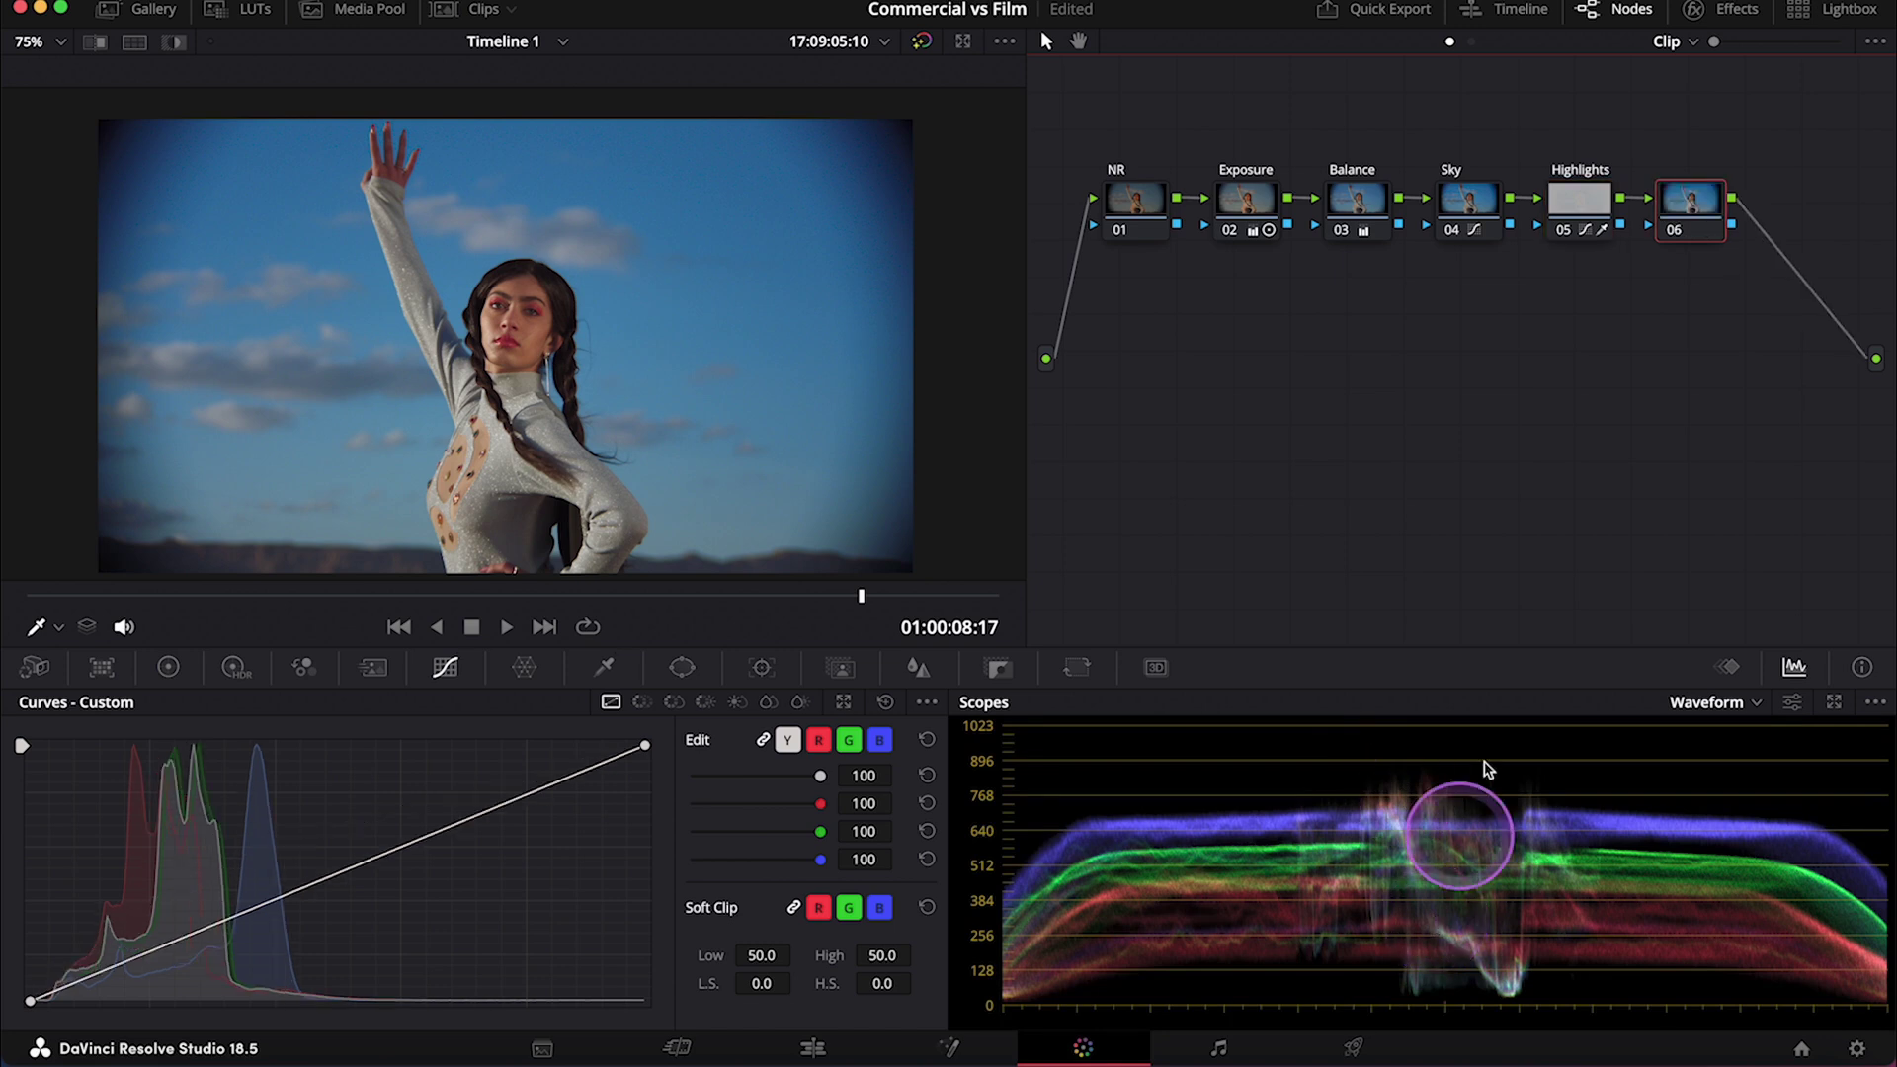
drag(1689, 225, 1146, 336)
right_click(1198, 372)
key(Escape)
text(Film L)
text(ook Expo)
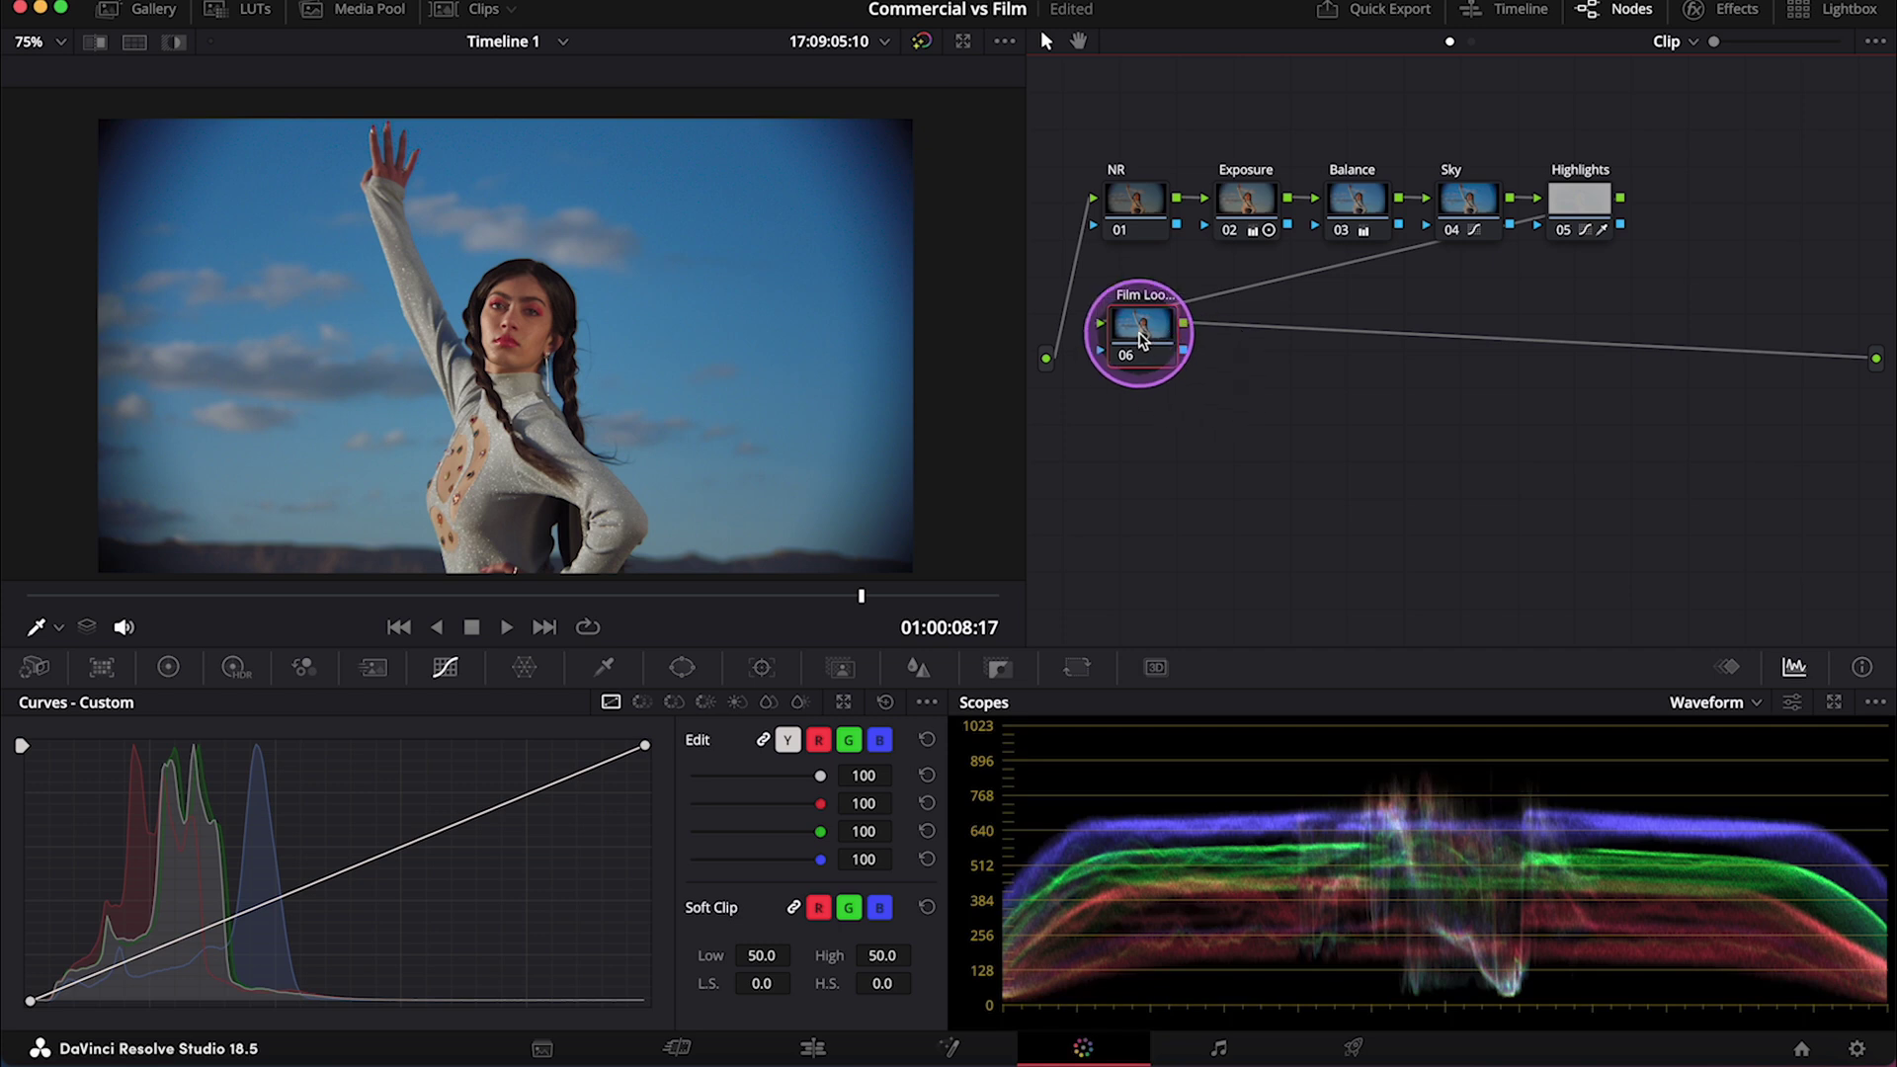
Set the Film Look master wheels to Lift 0.08, Gamma -0.14 and Gain 1.05
click(183, 672)
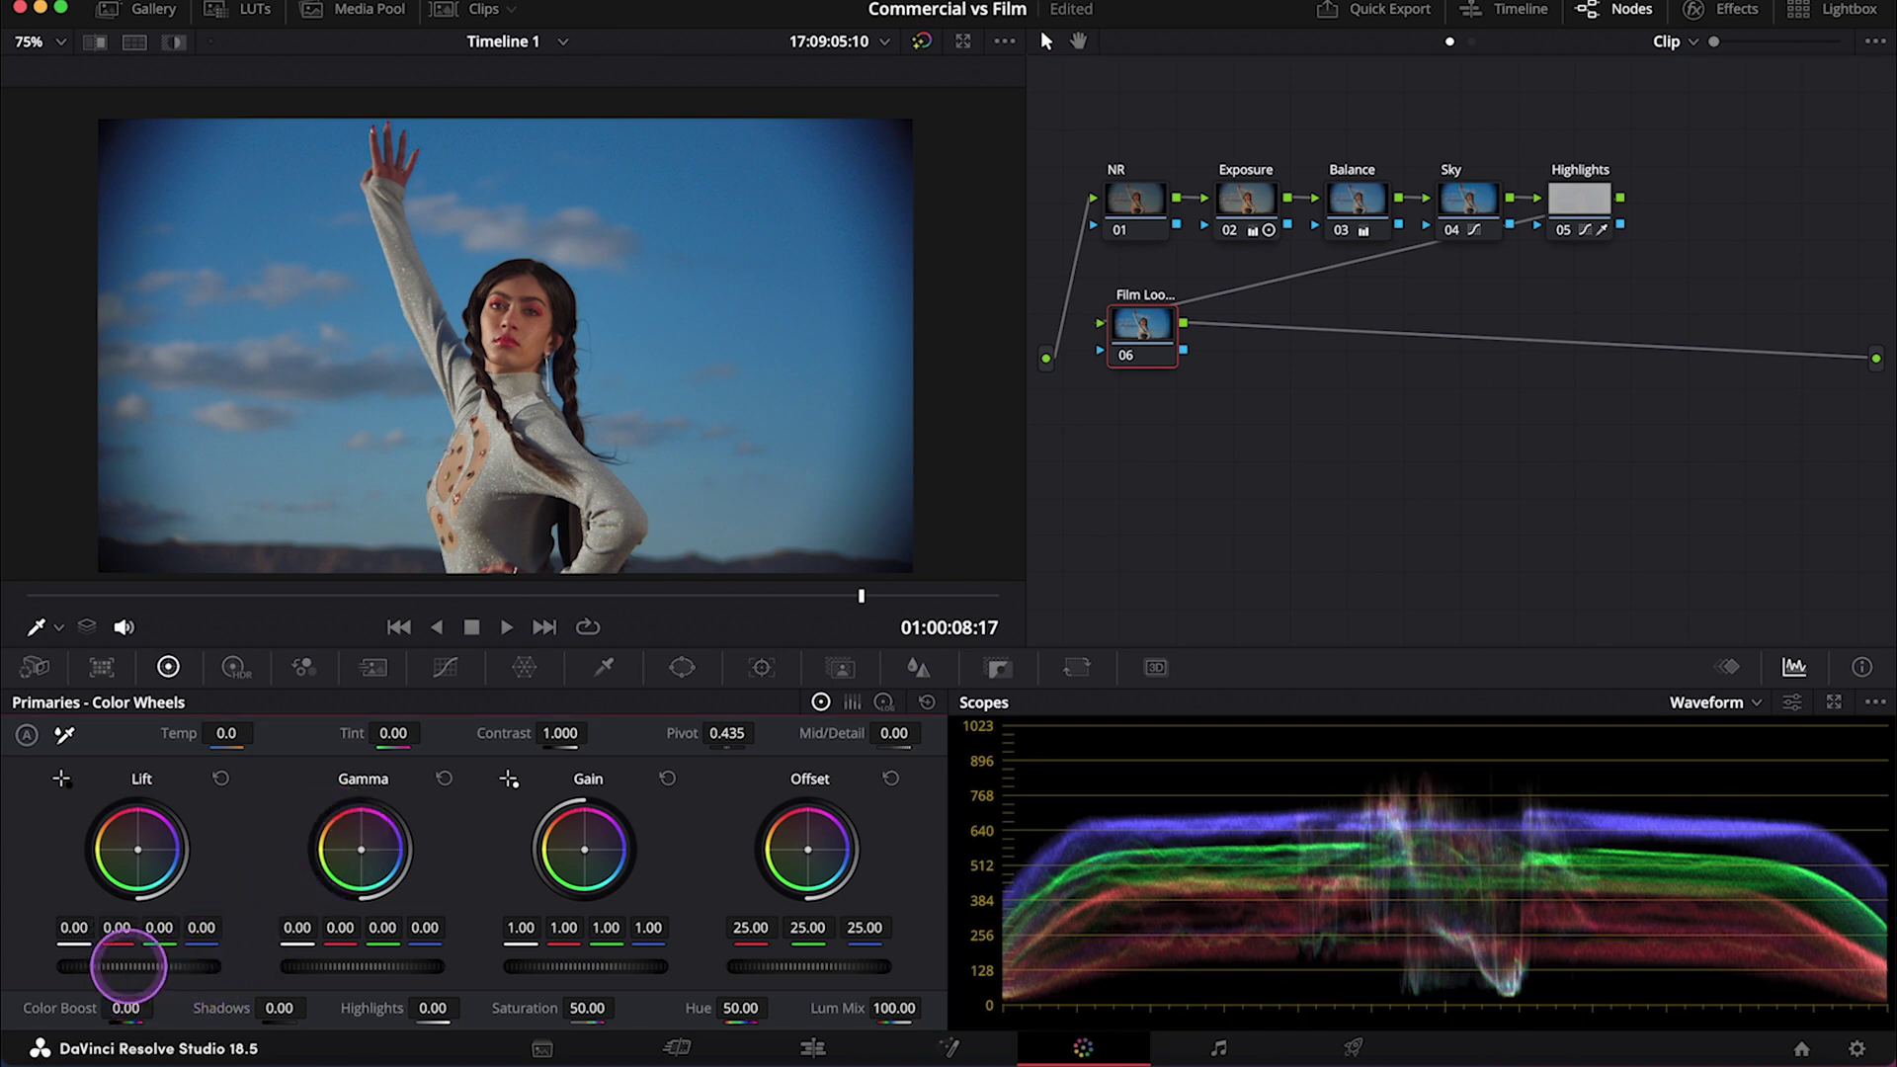
drag(128, 966, 239, 974)
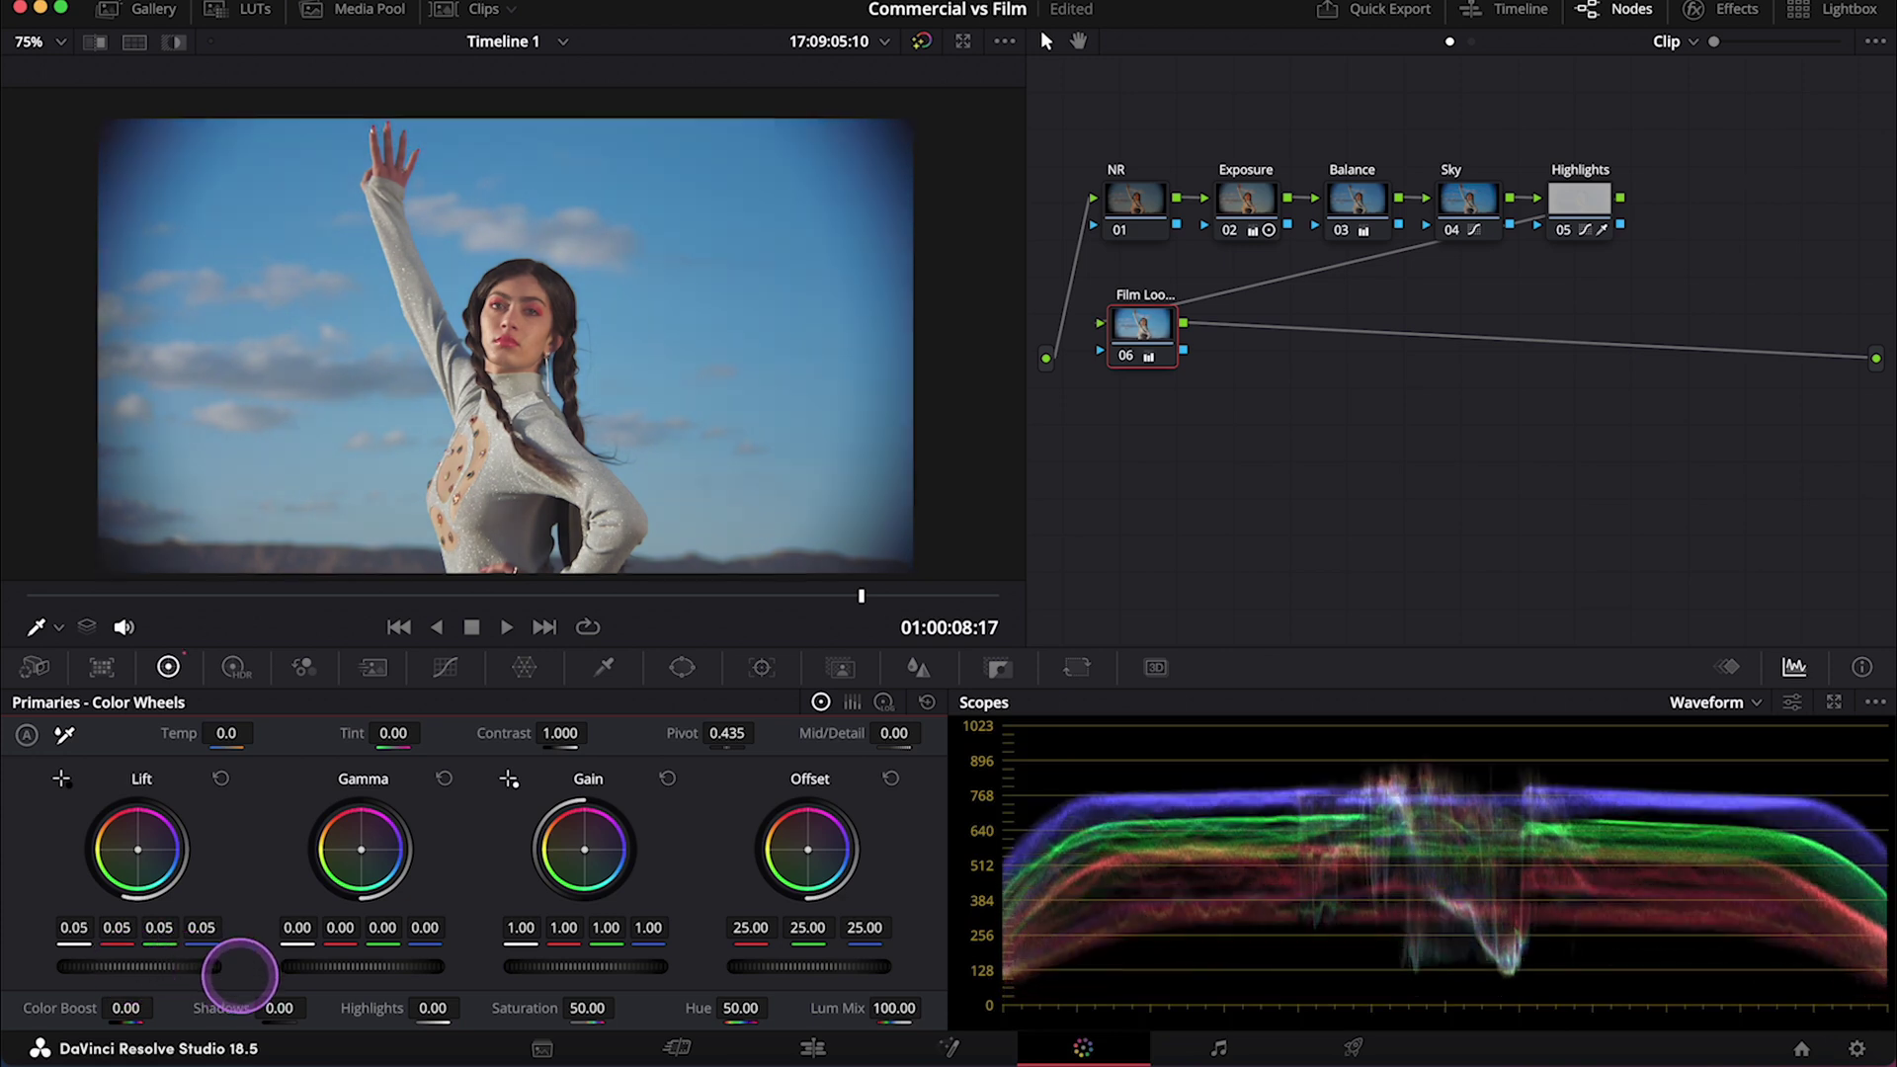
drag(239, 974, 188, 967)
drag(379, 983, 225, 985)
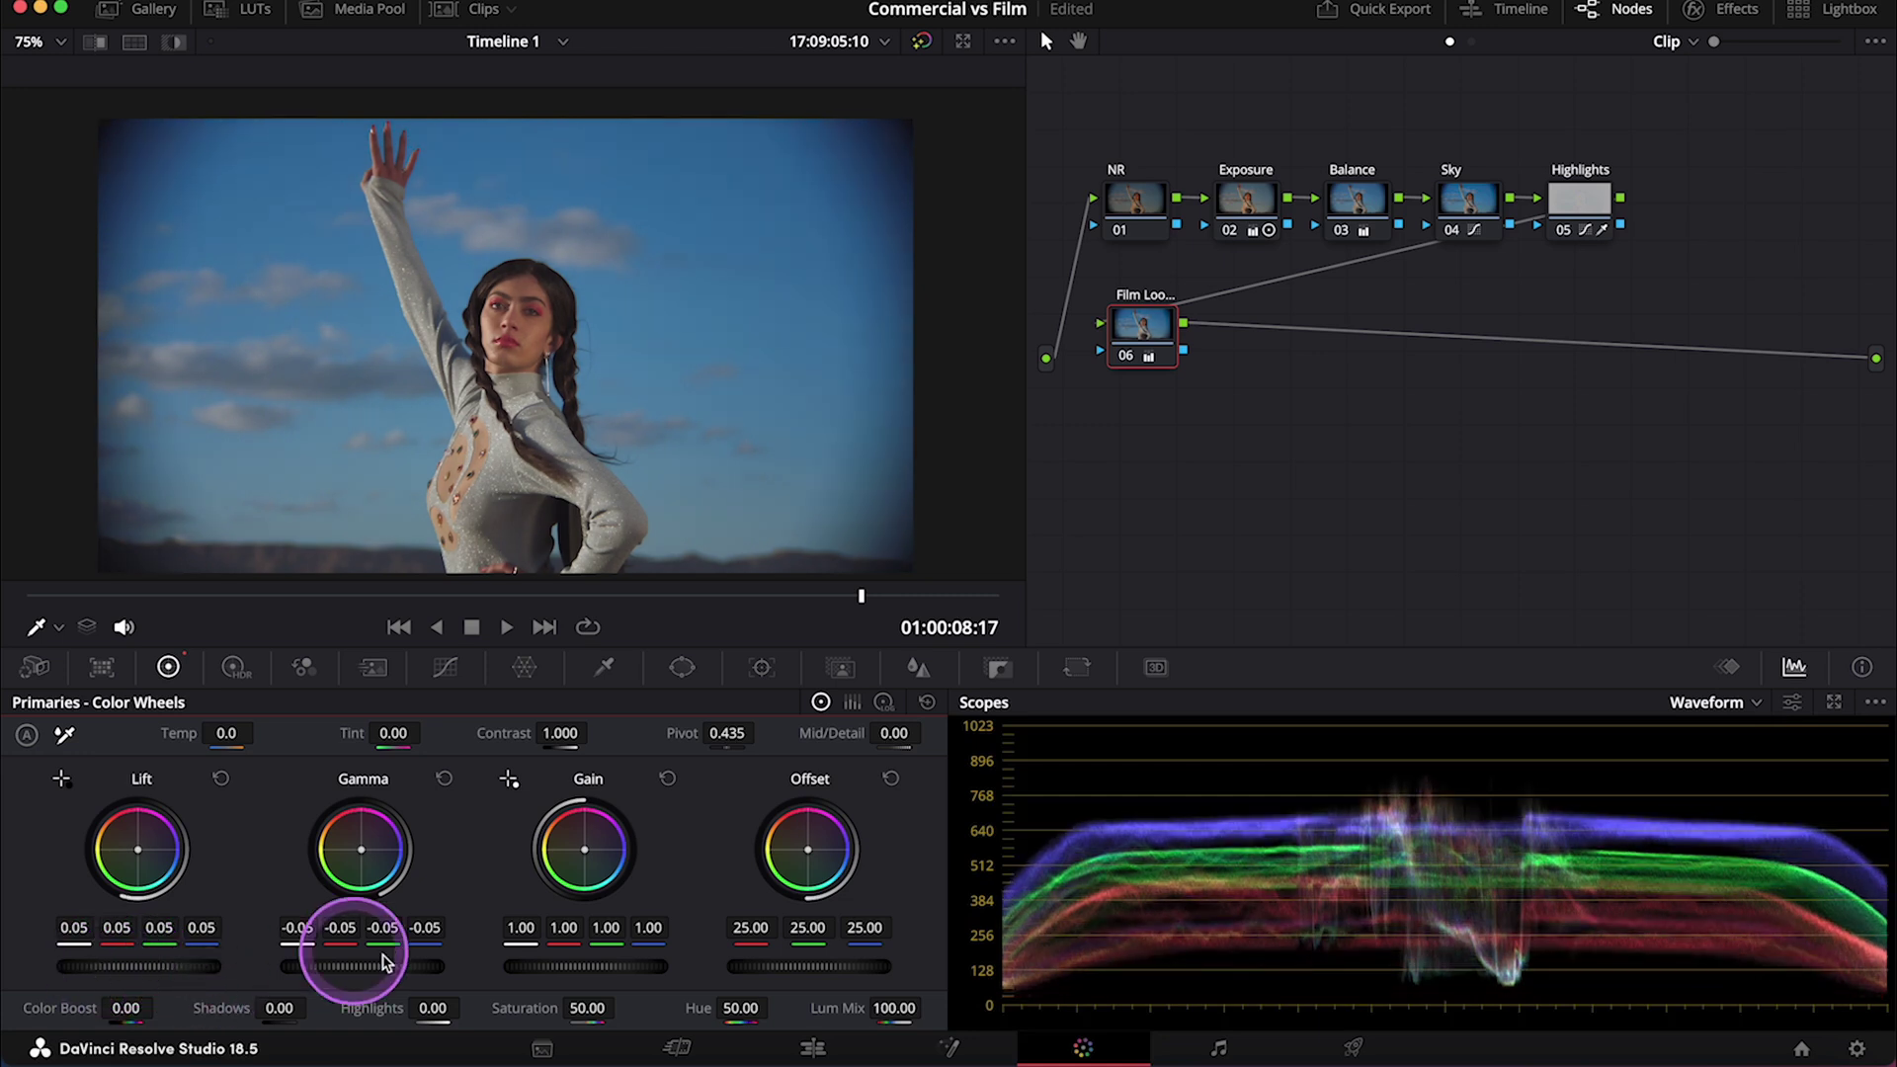
drag(402, 953, 156, 973)
drag(419, 963, 218, 954)
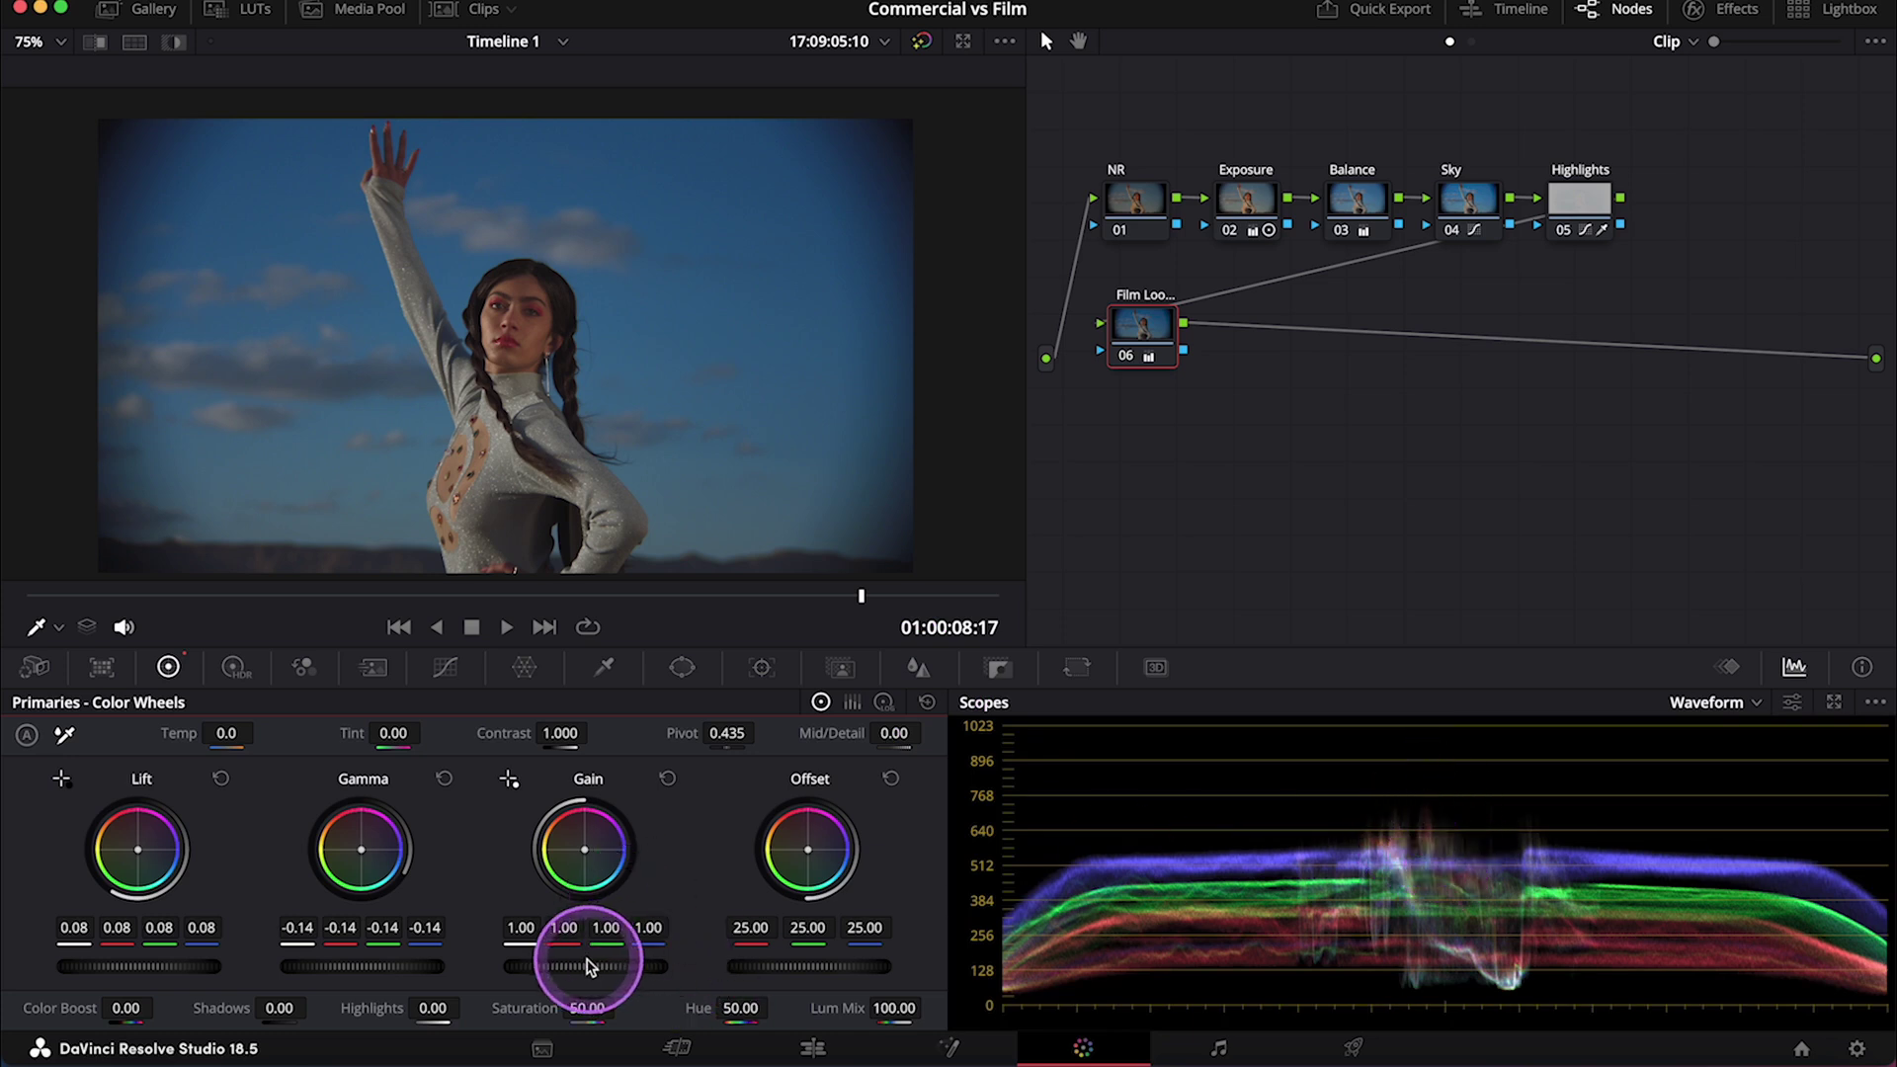
drag(580, 965, 645, 965)
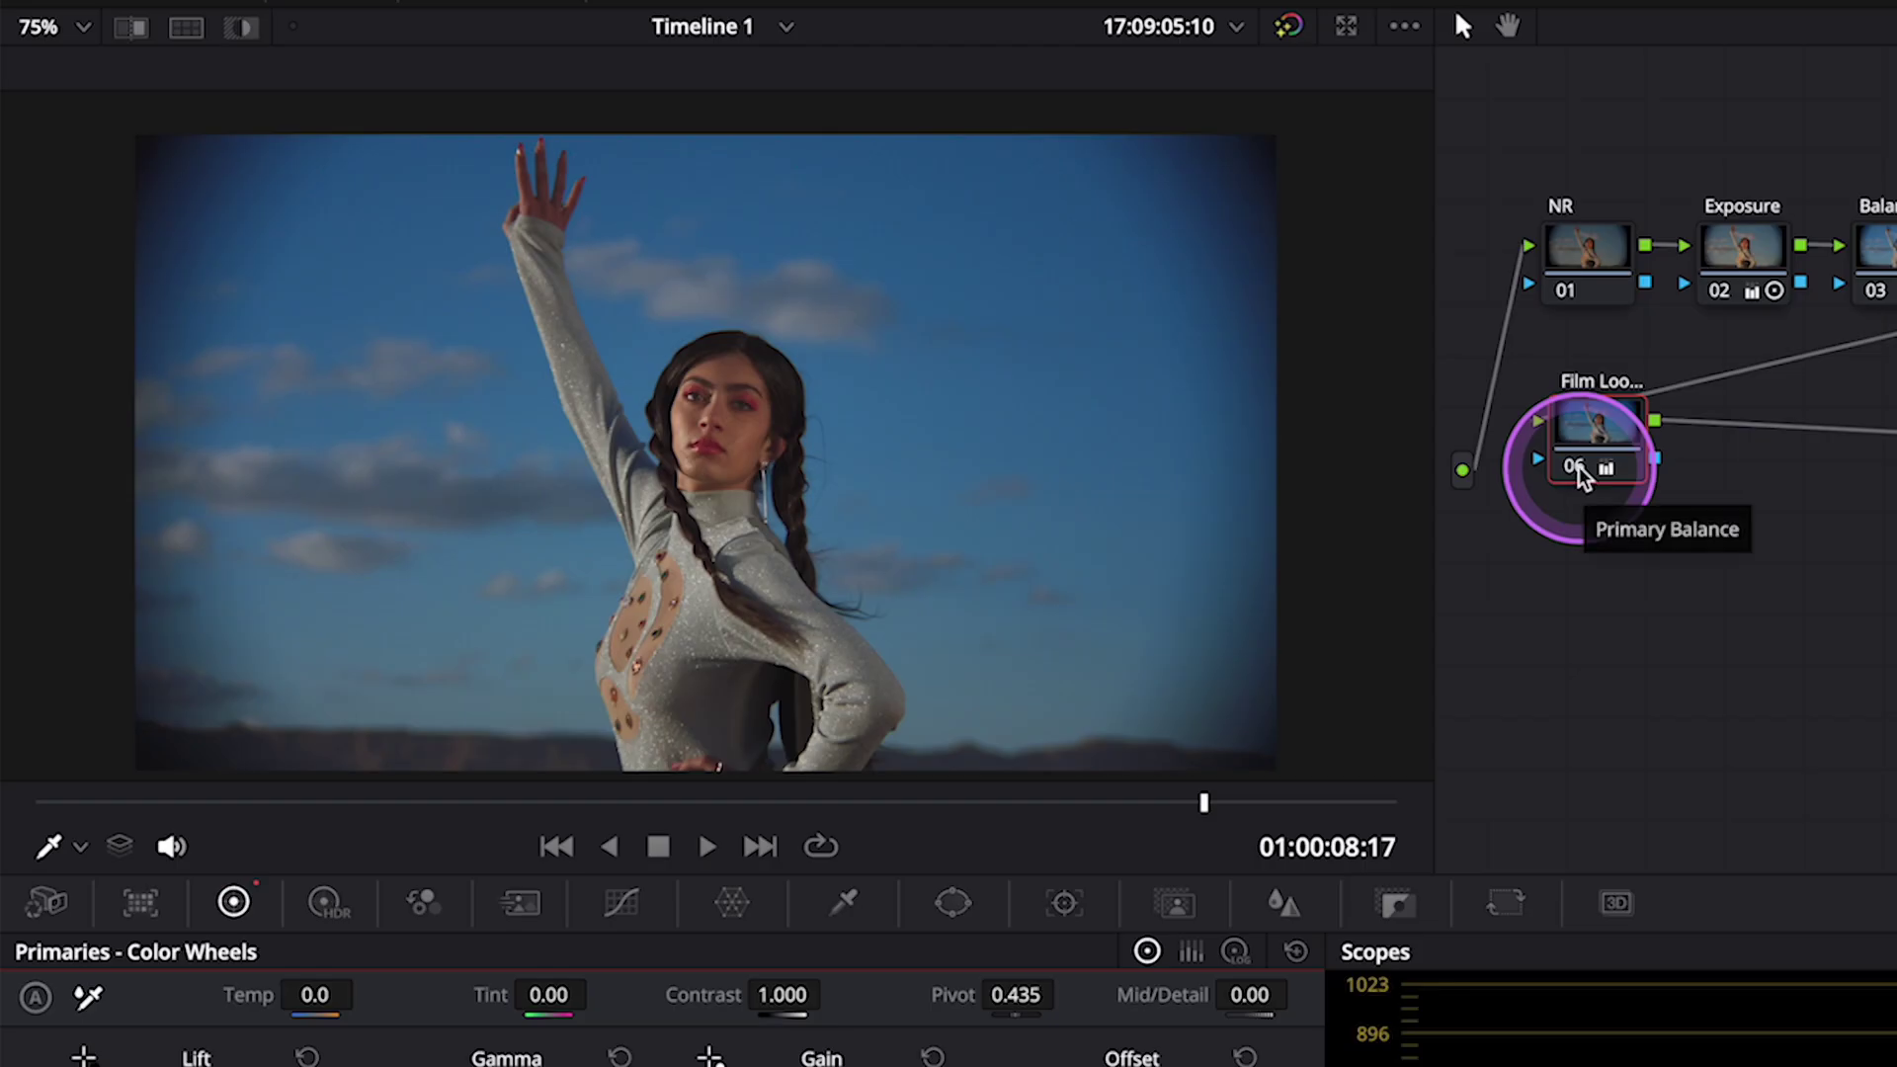
Toggle the Film Look node off and back on to compare, then disable the Highlights node
click(1576, 468)
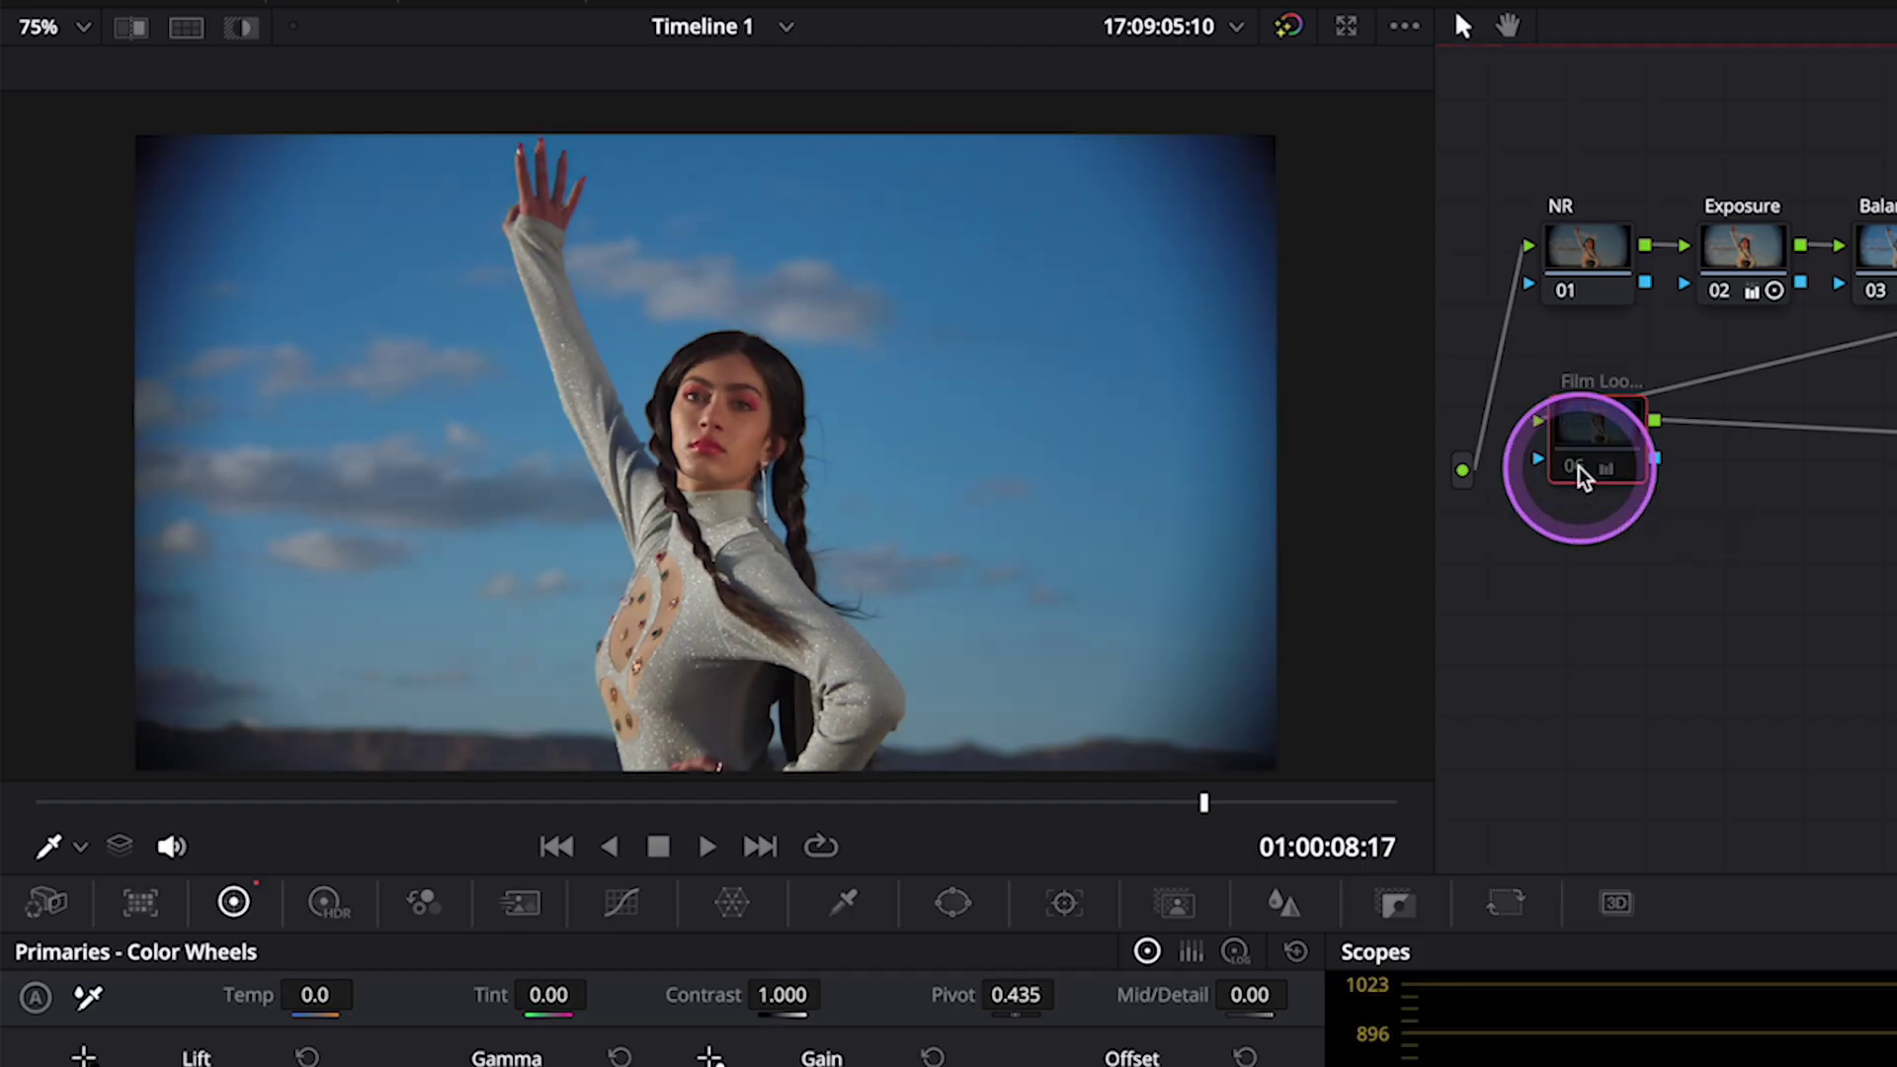
click(1576, 470)
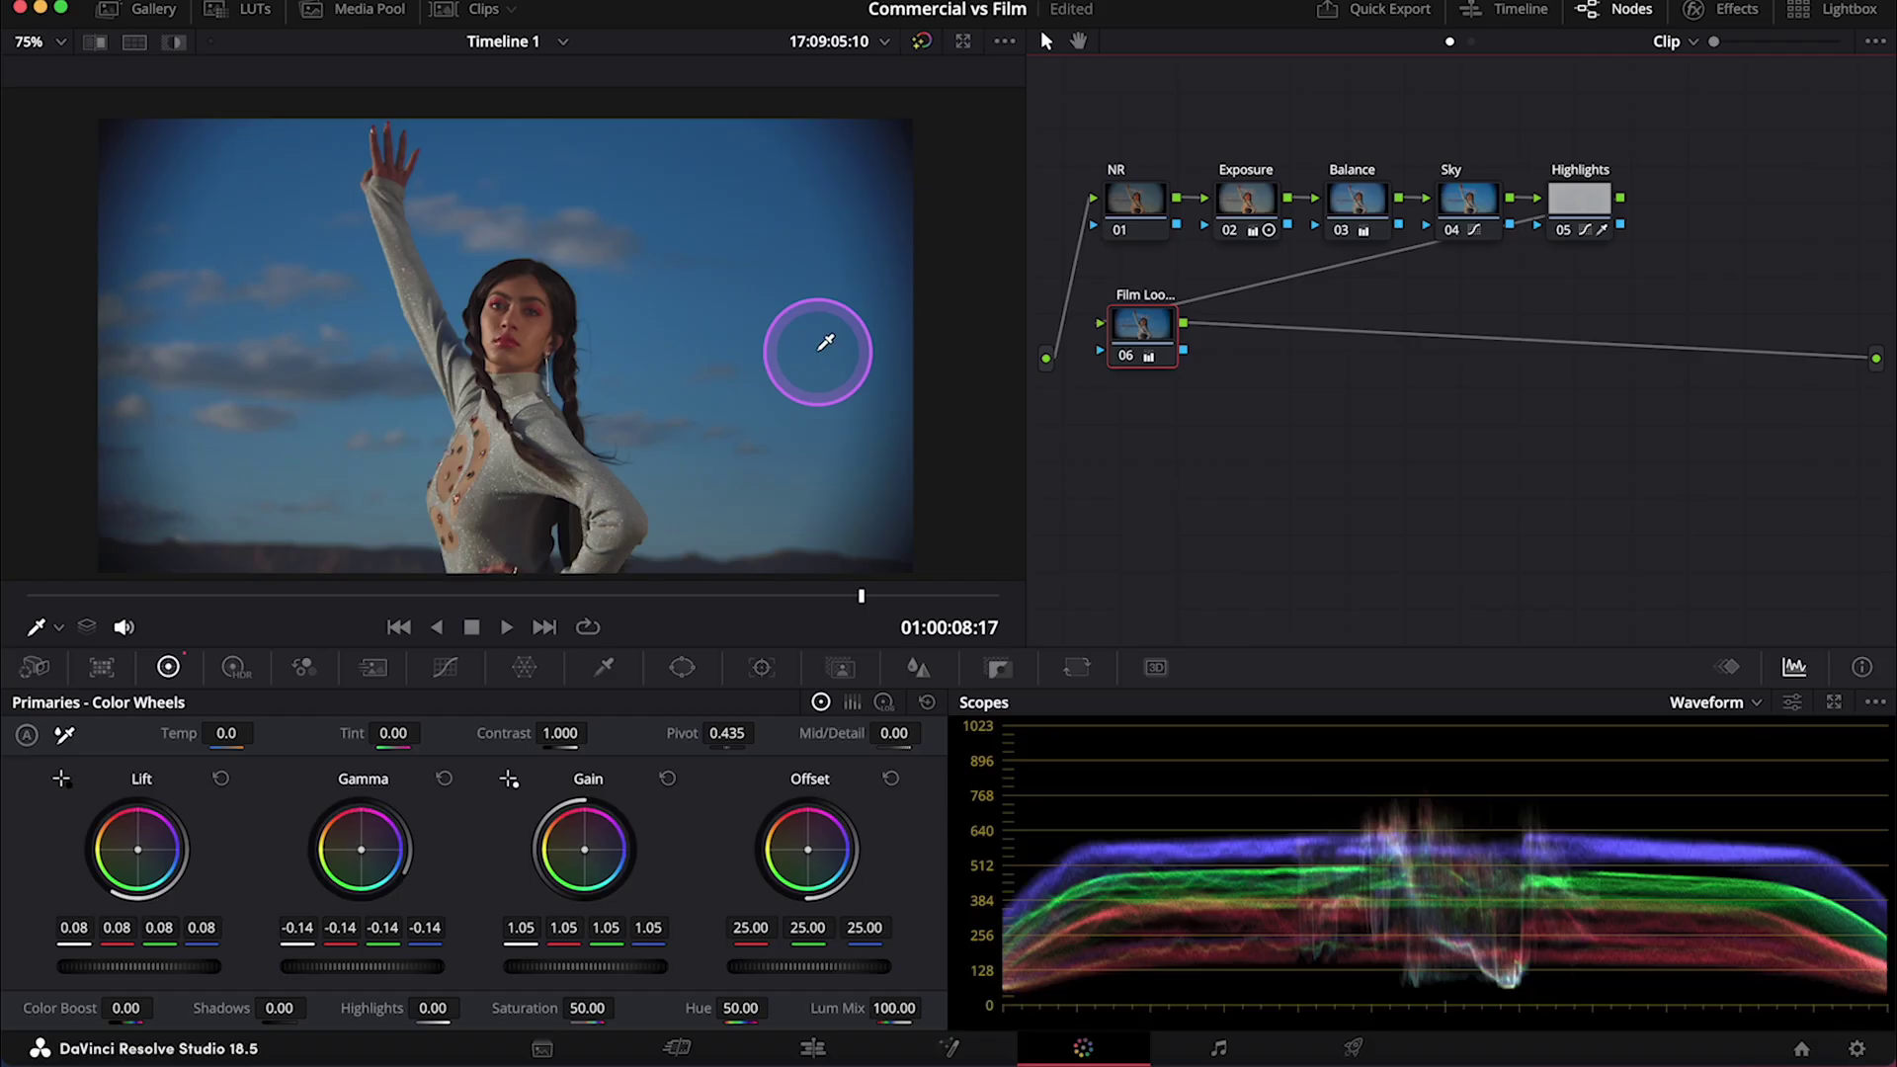
scroll(826, 341, up, 3)
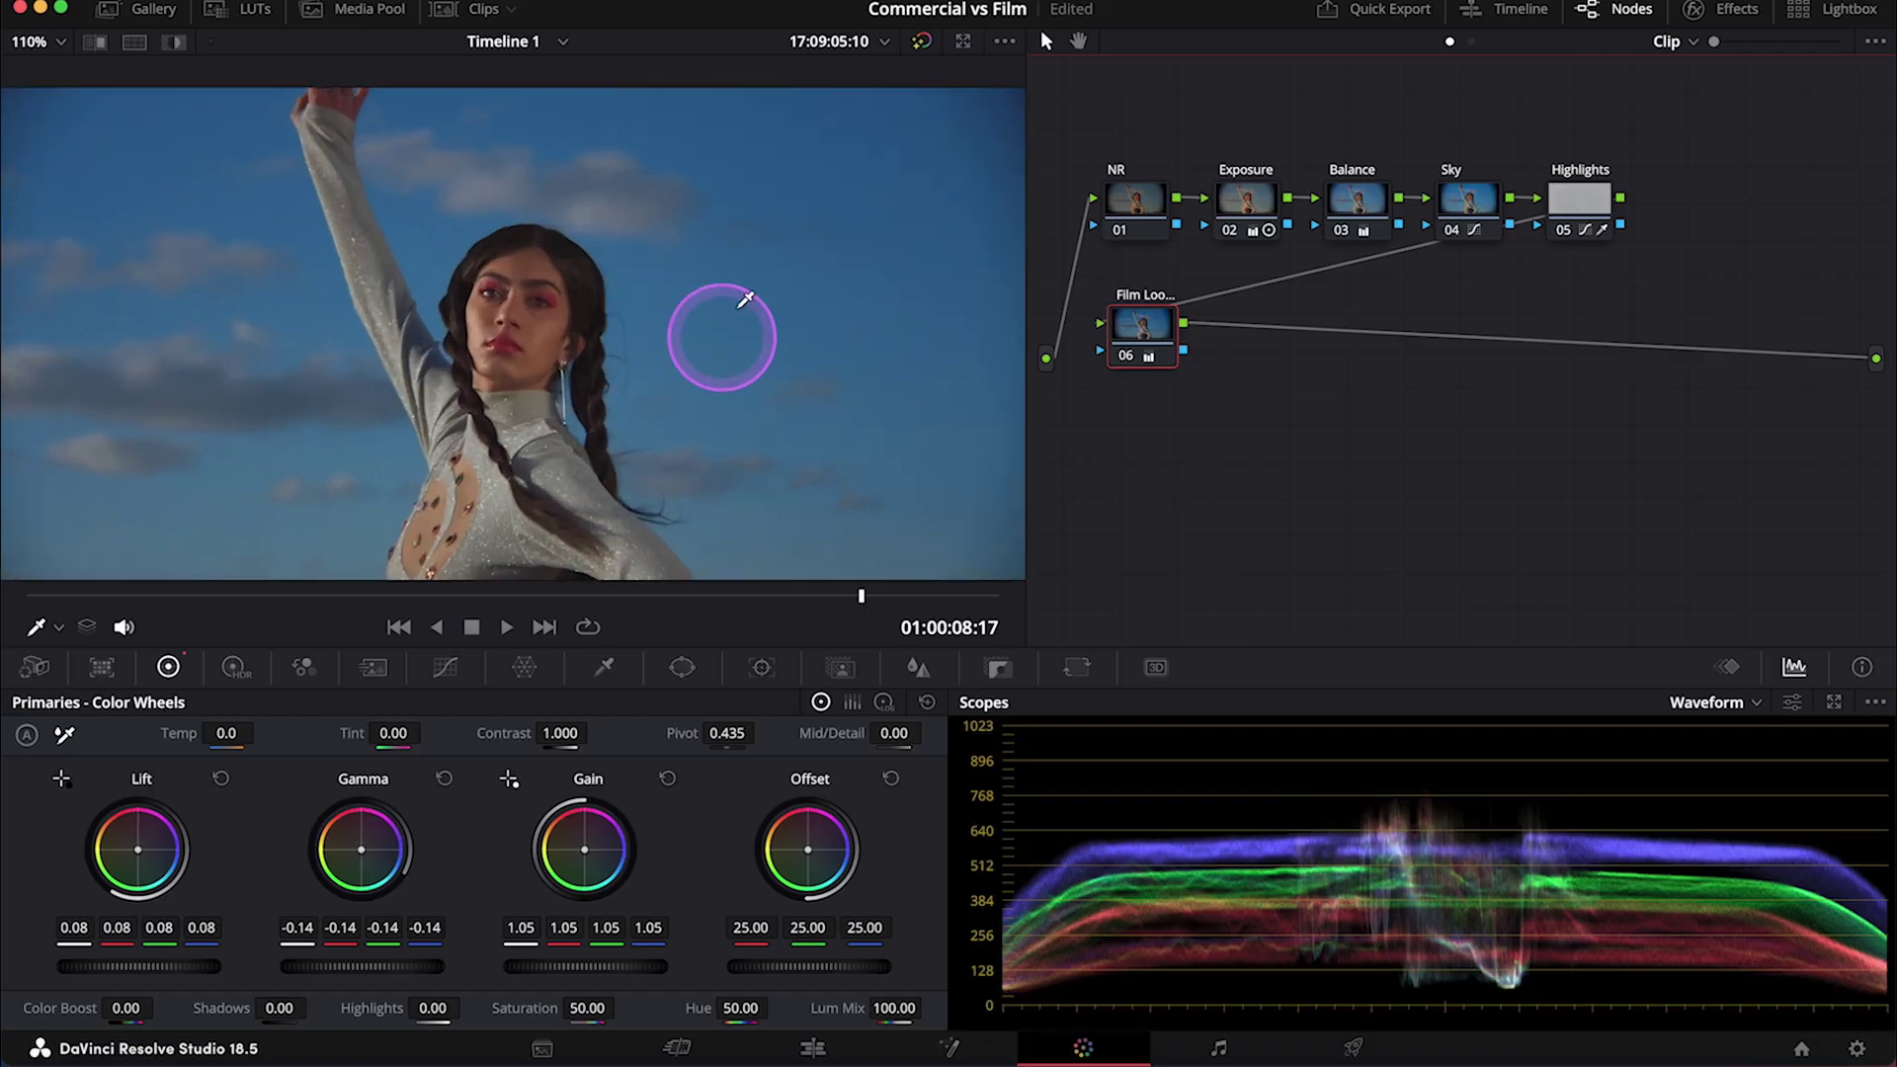
click(1564, 234)
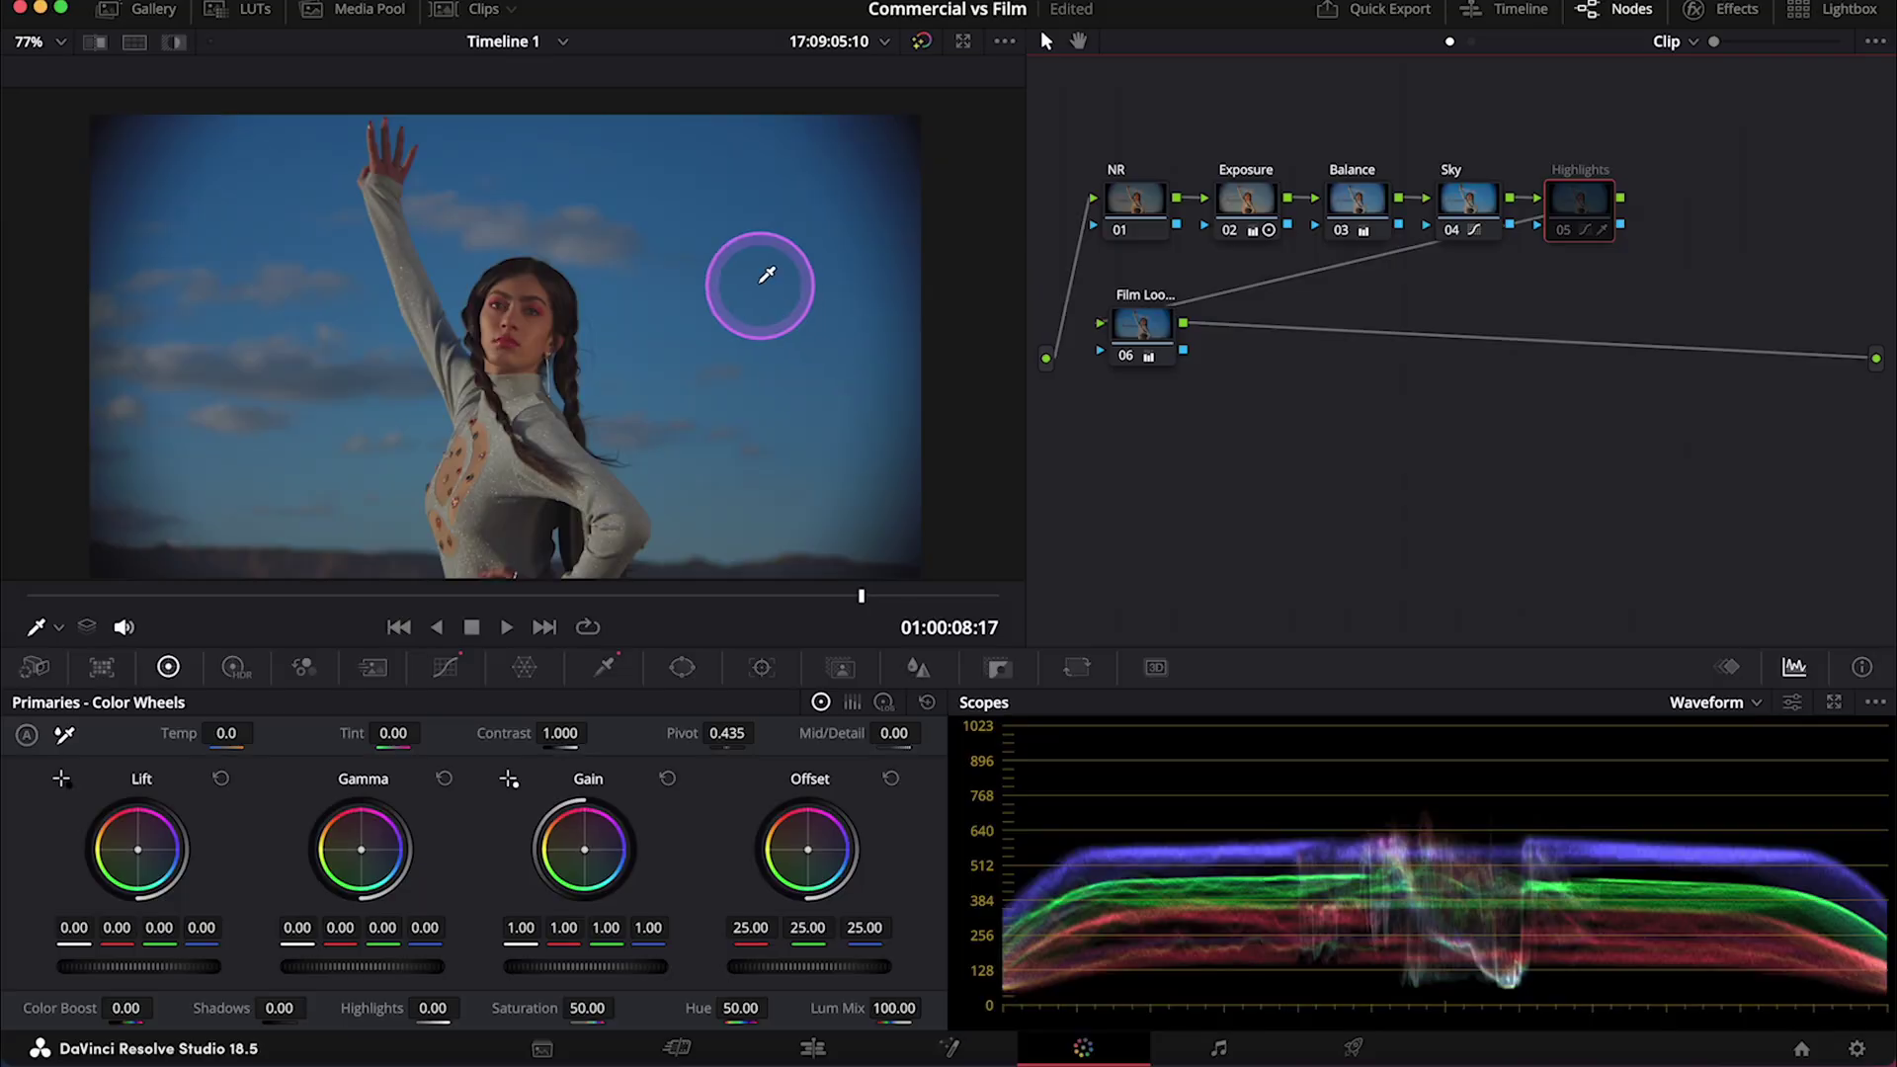
Add a serial node and a parallel node with a mixer after Film Look, and arrange nodes 07 and 08
click(1143, 326)
key(alt+s)
key(alt+p)
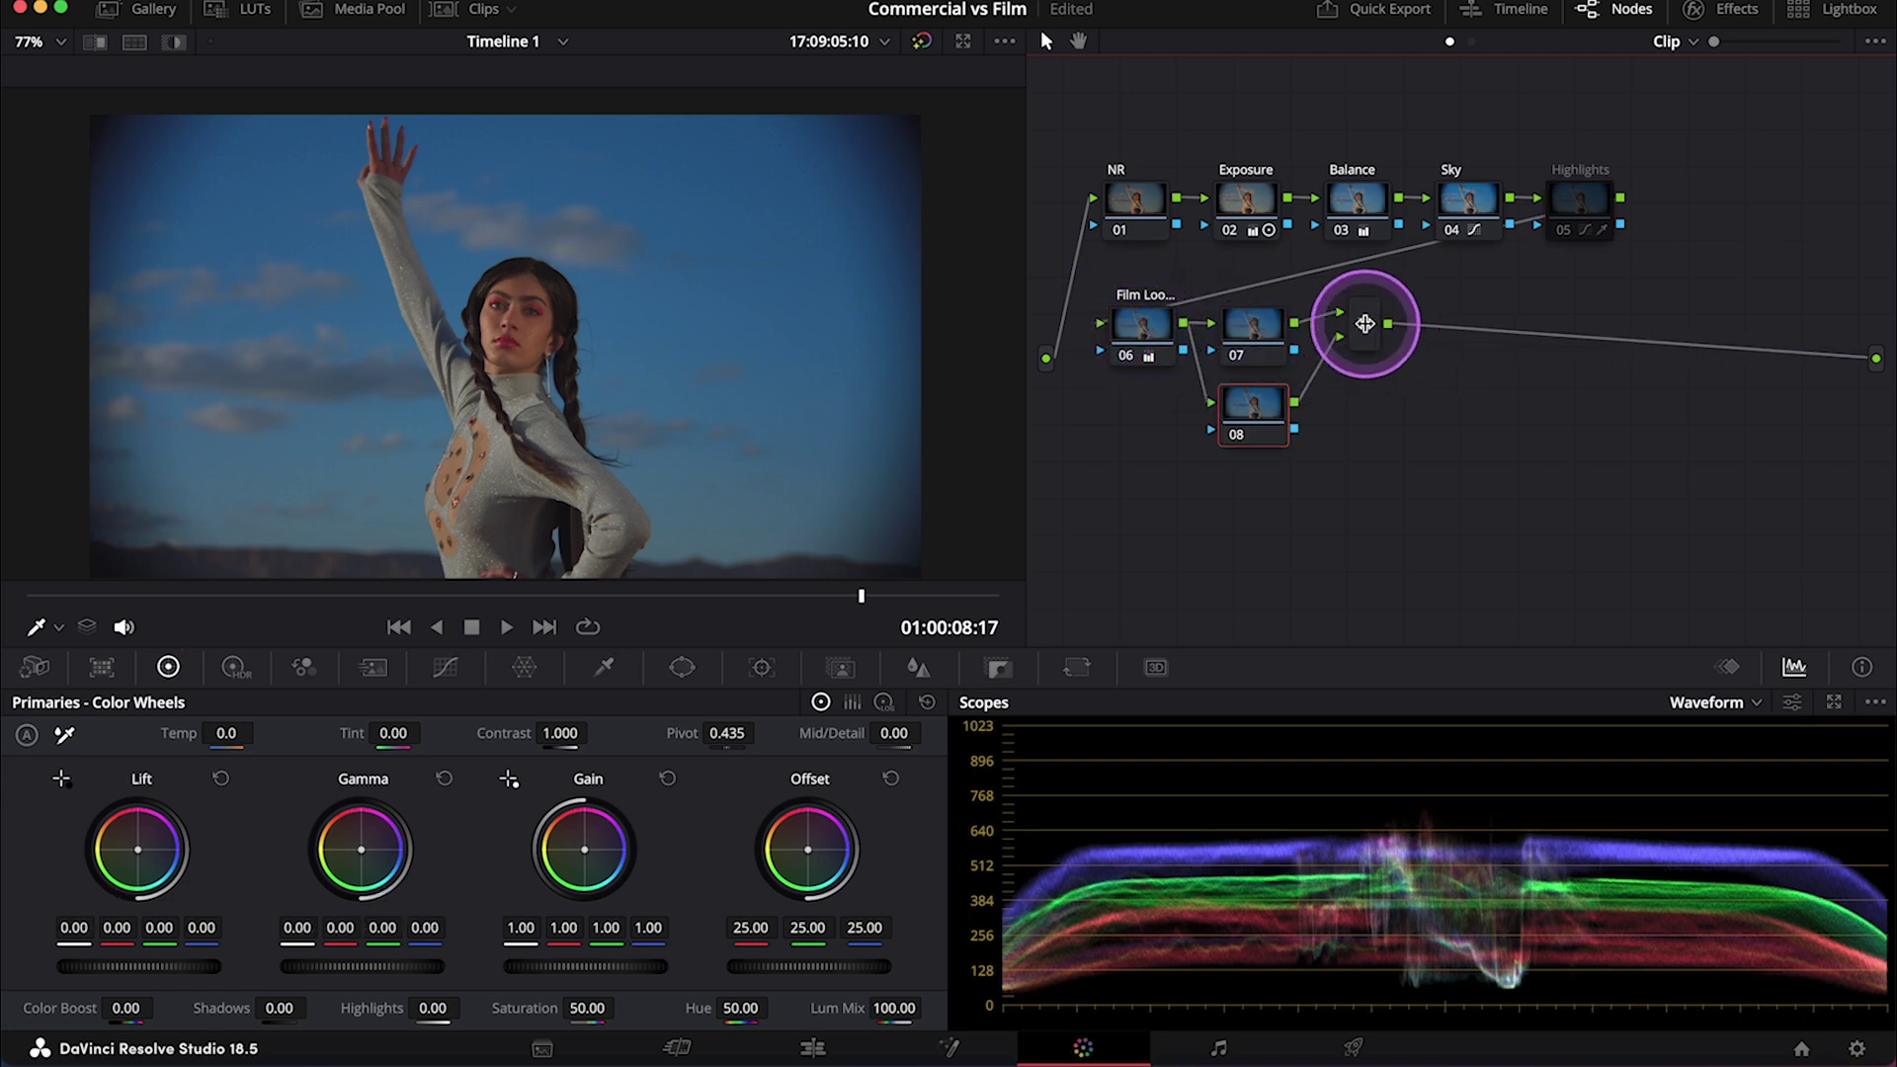
drag(1363, 324, 1518, 365)
drag(1252, 324, 1394, 303)
drag(1253, 407, 1384, 419)
Label node 08 'Skin' and node 07 'Look'
right_click(1405, 423)
click(1439, 466)
text(Skin)
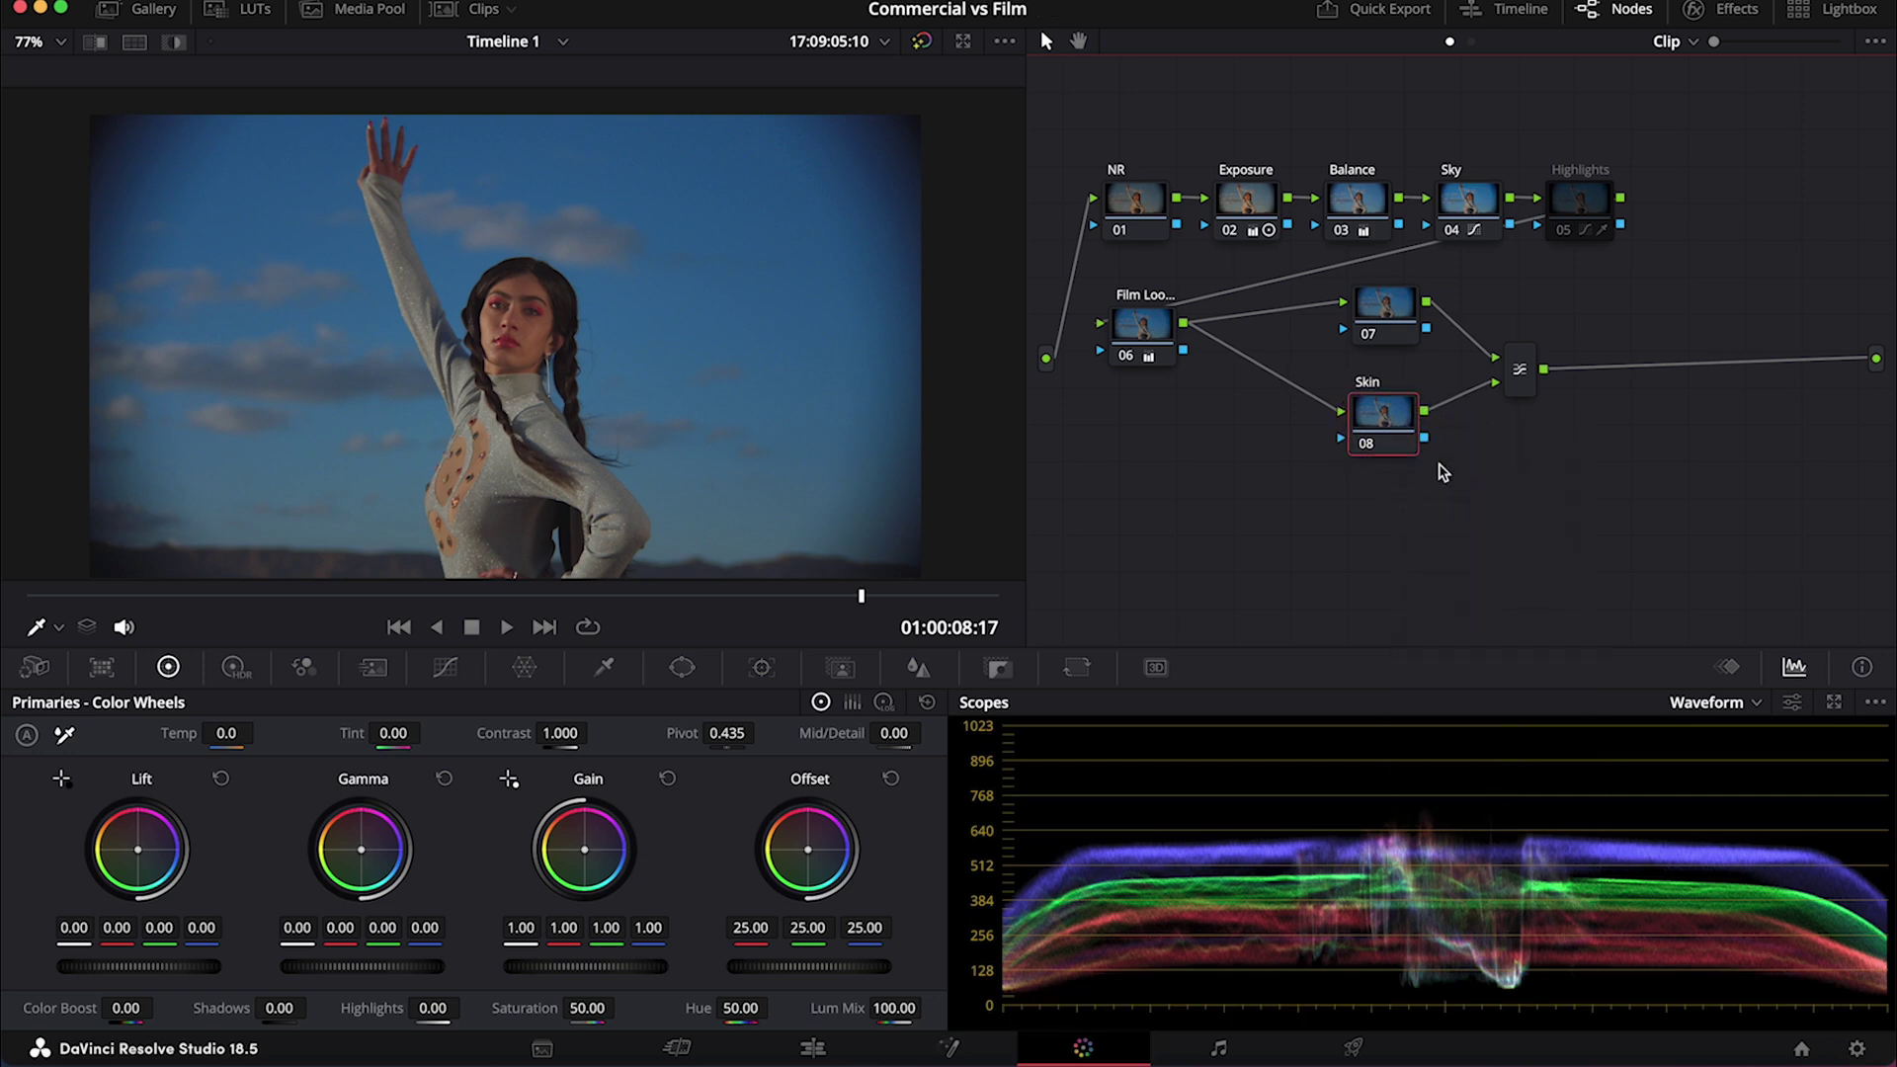
click(1401, 308)
right_click(1401, 314)
click(1440, 355)
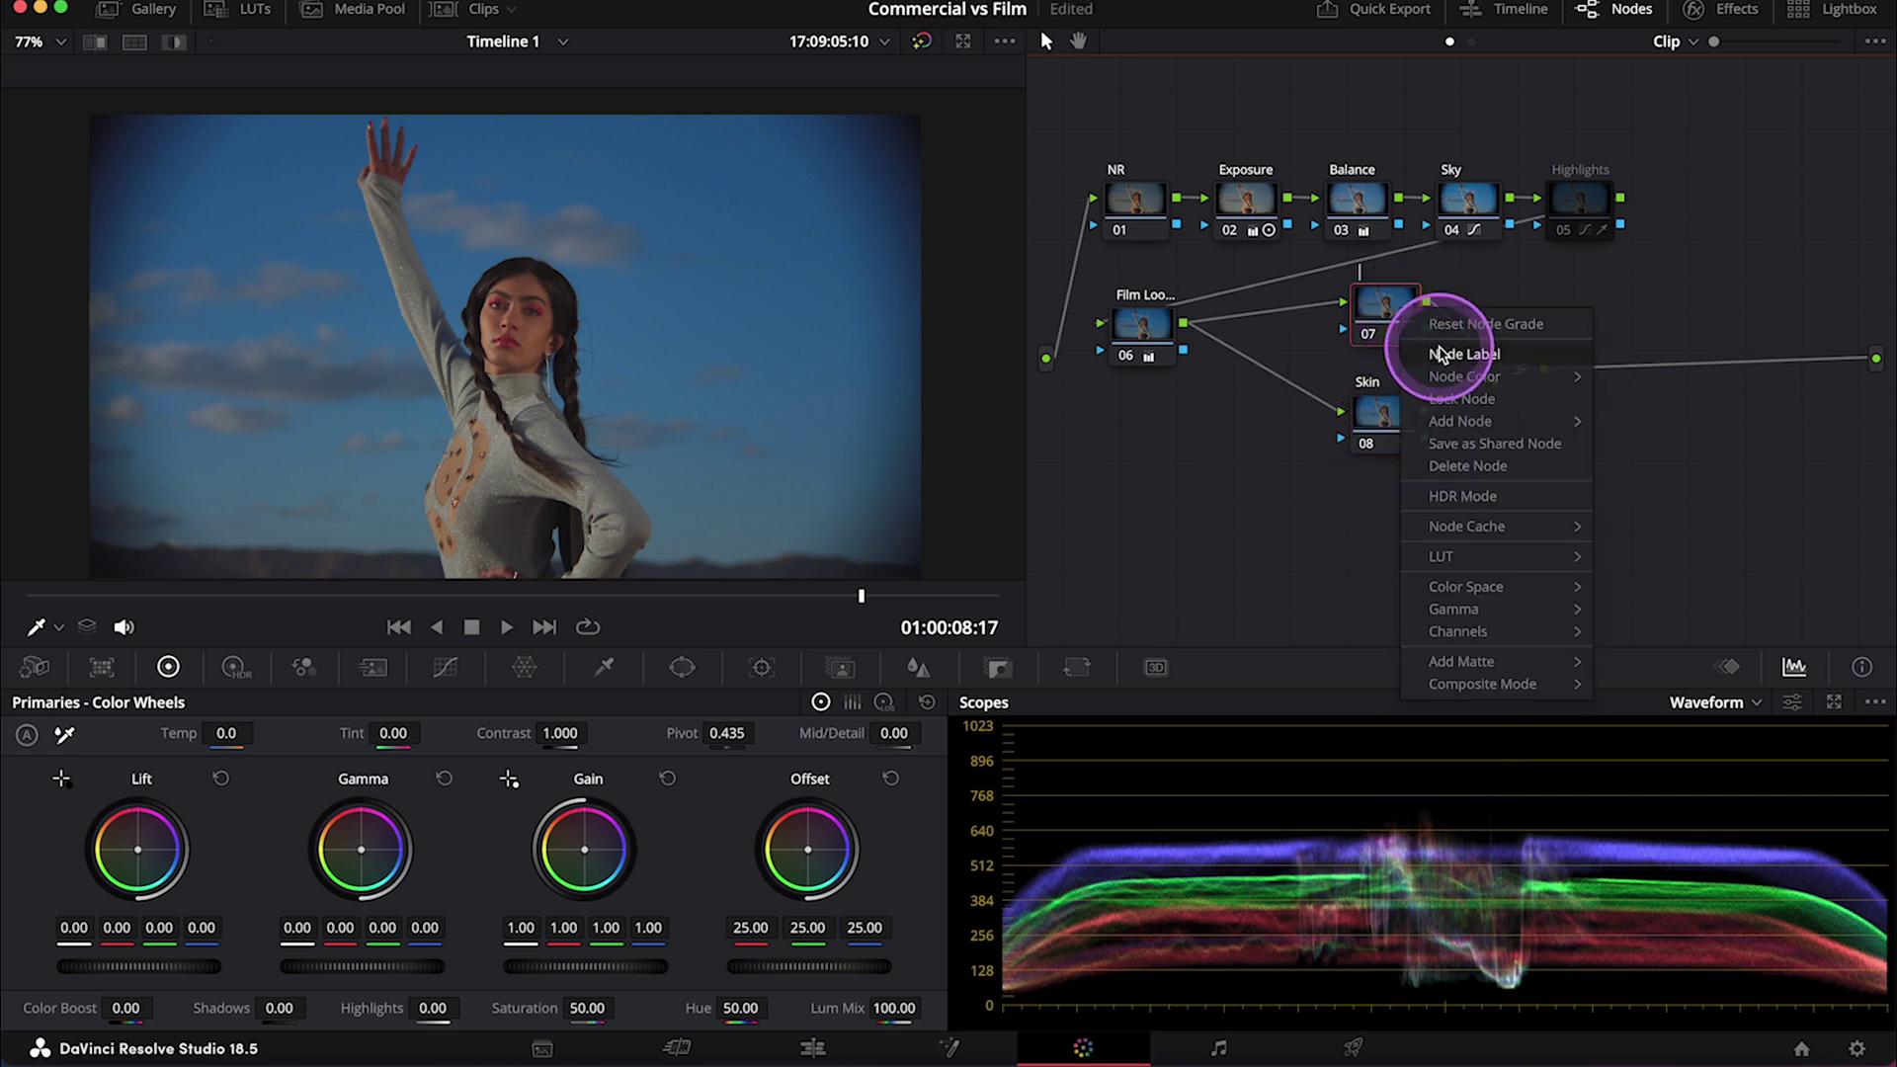
key(Return)
Select the Skin node and turn on the viewer's A/B wipe comparison controls
click(1384, 420)
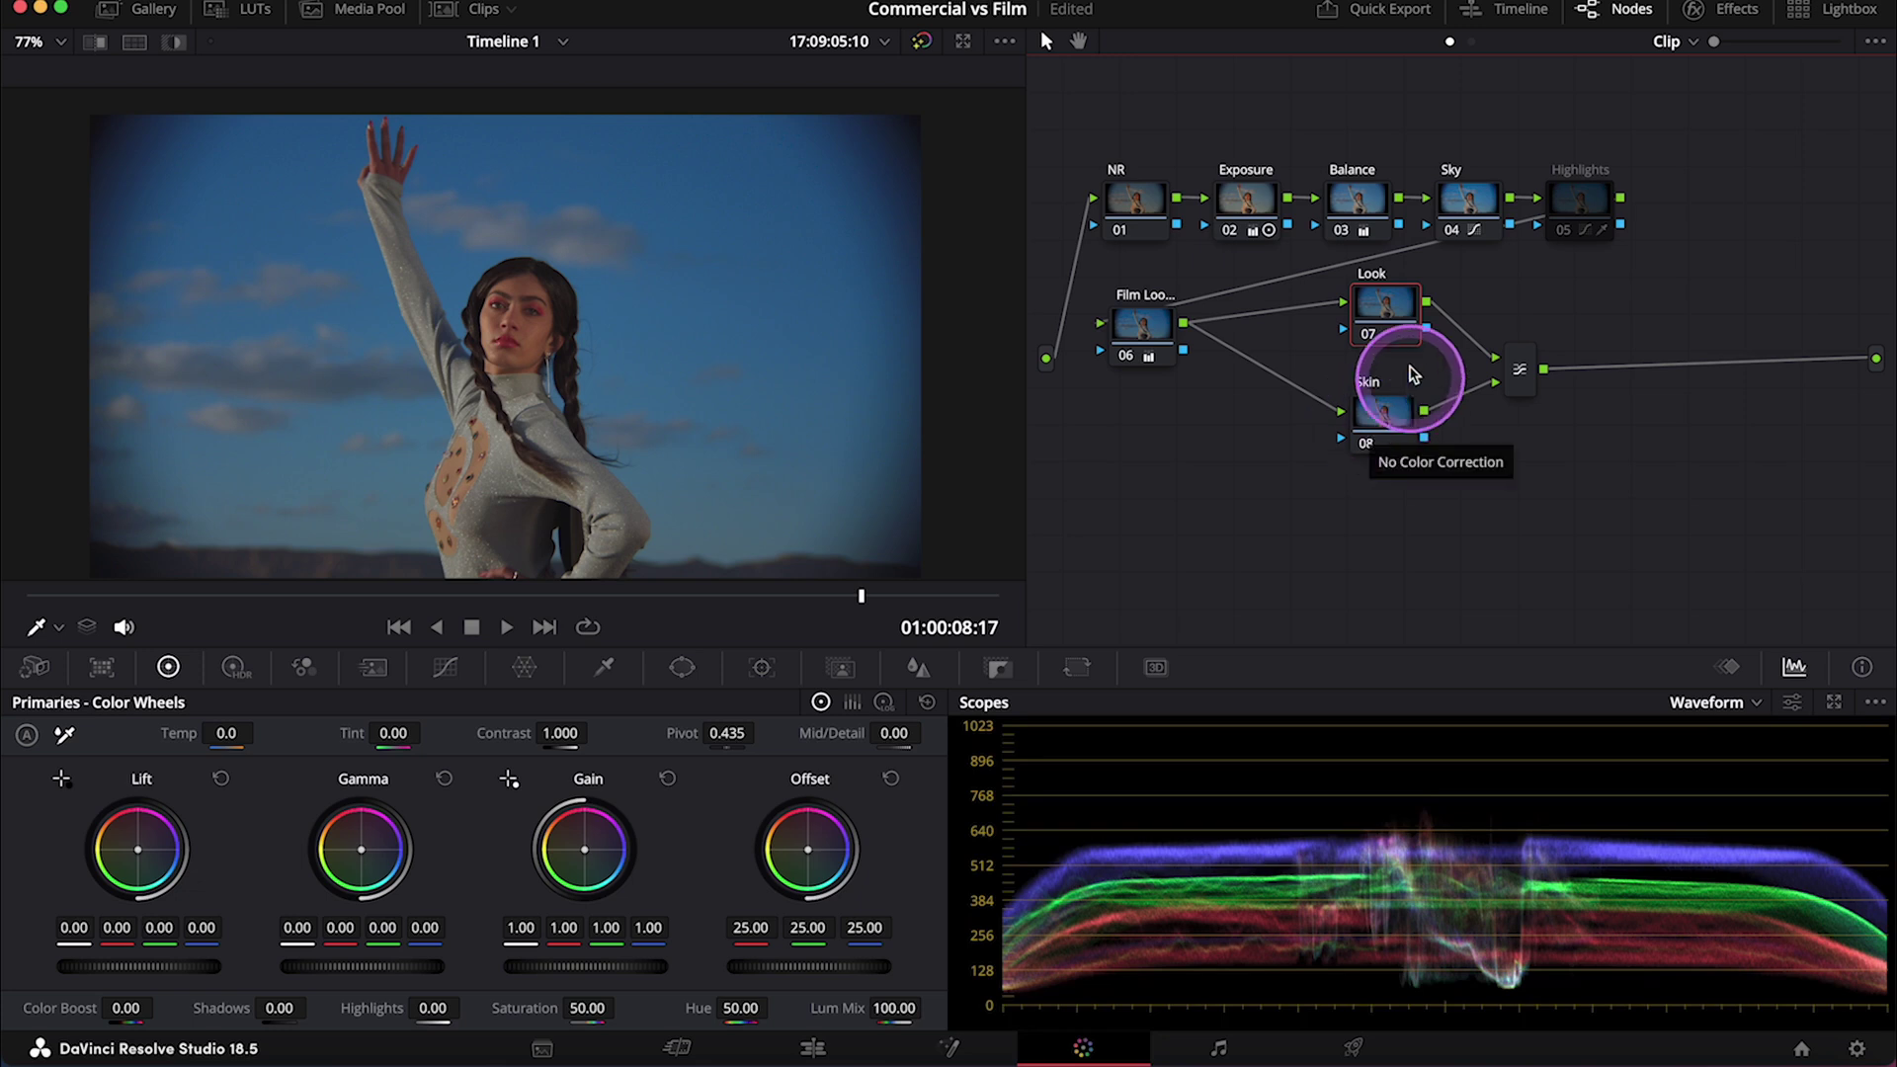
click(1394, 426)
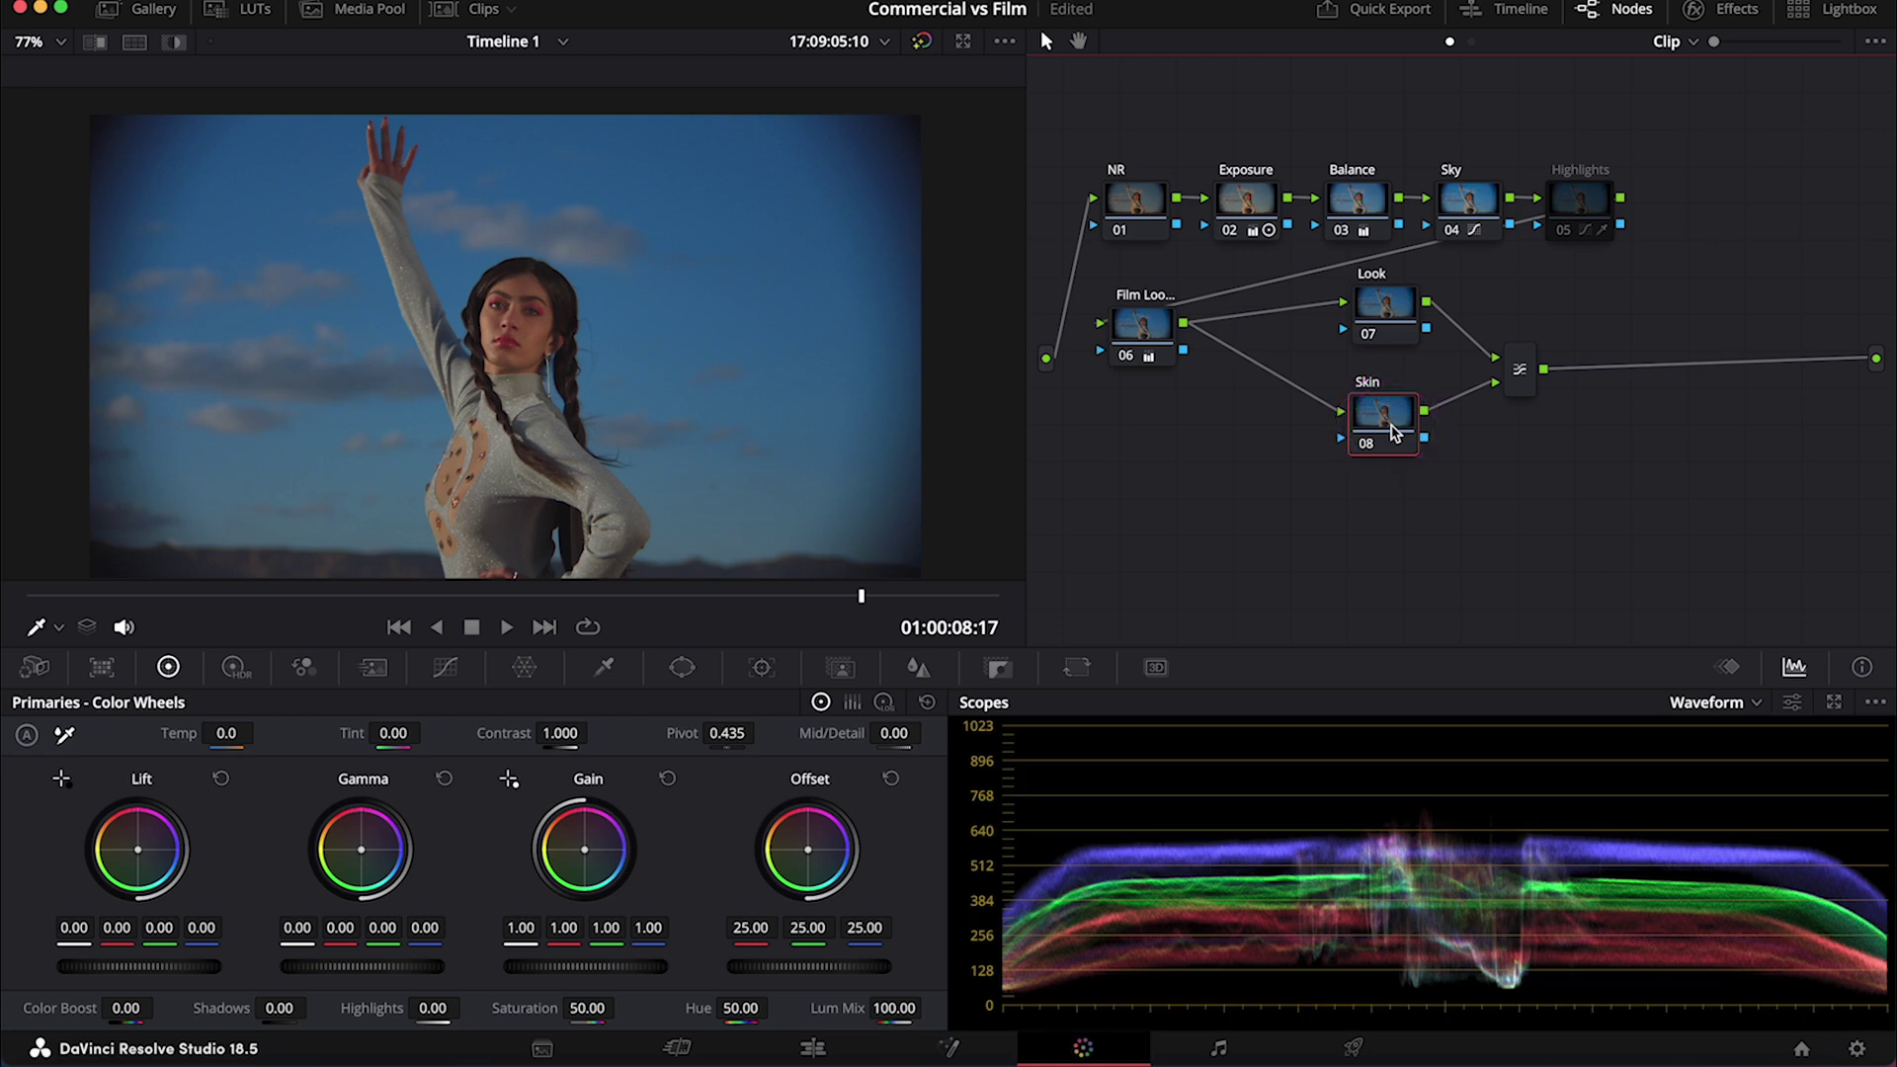
click(1384, 425)
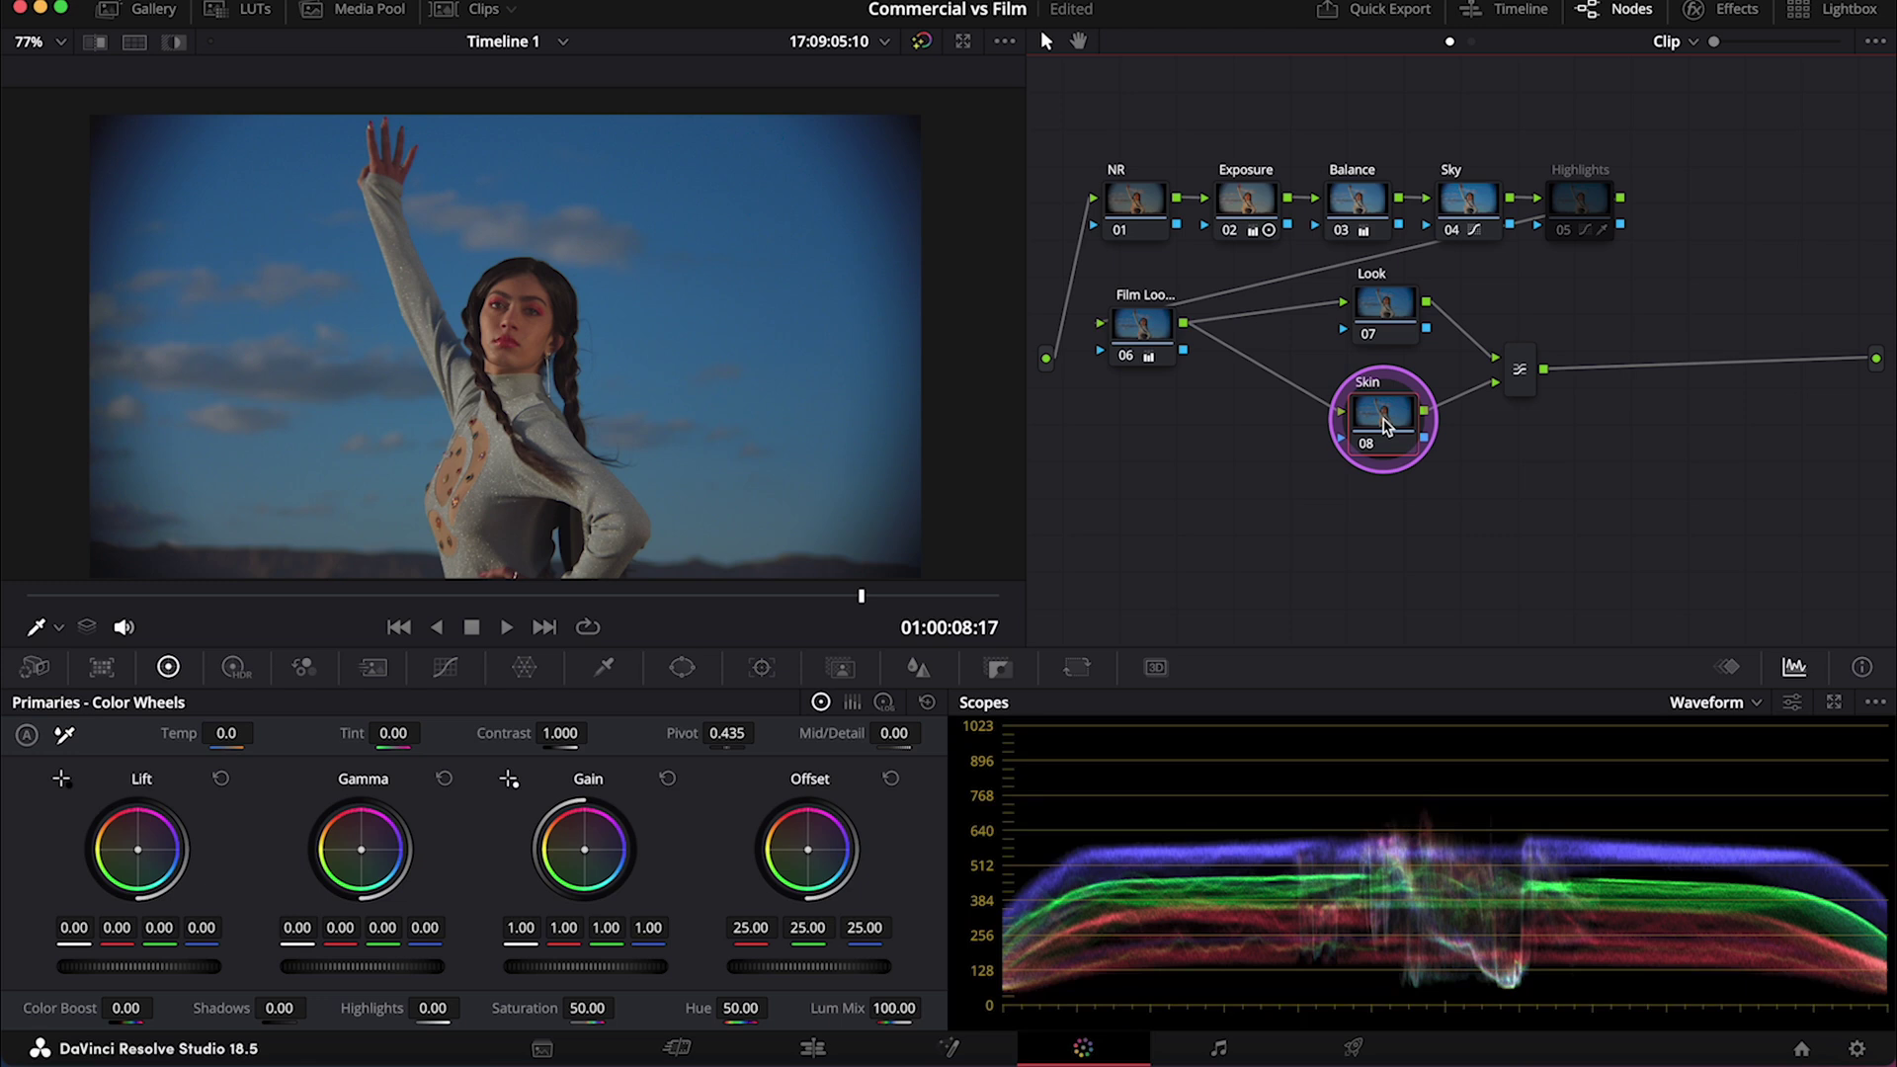
click(184, 49)
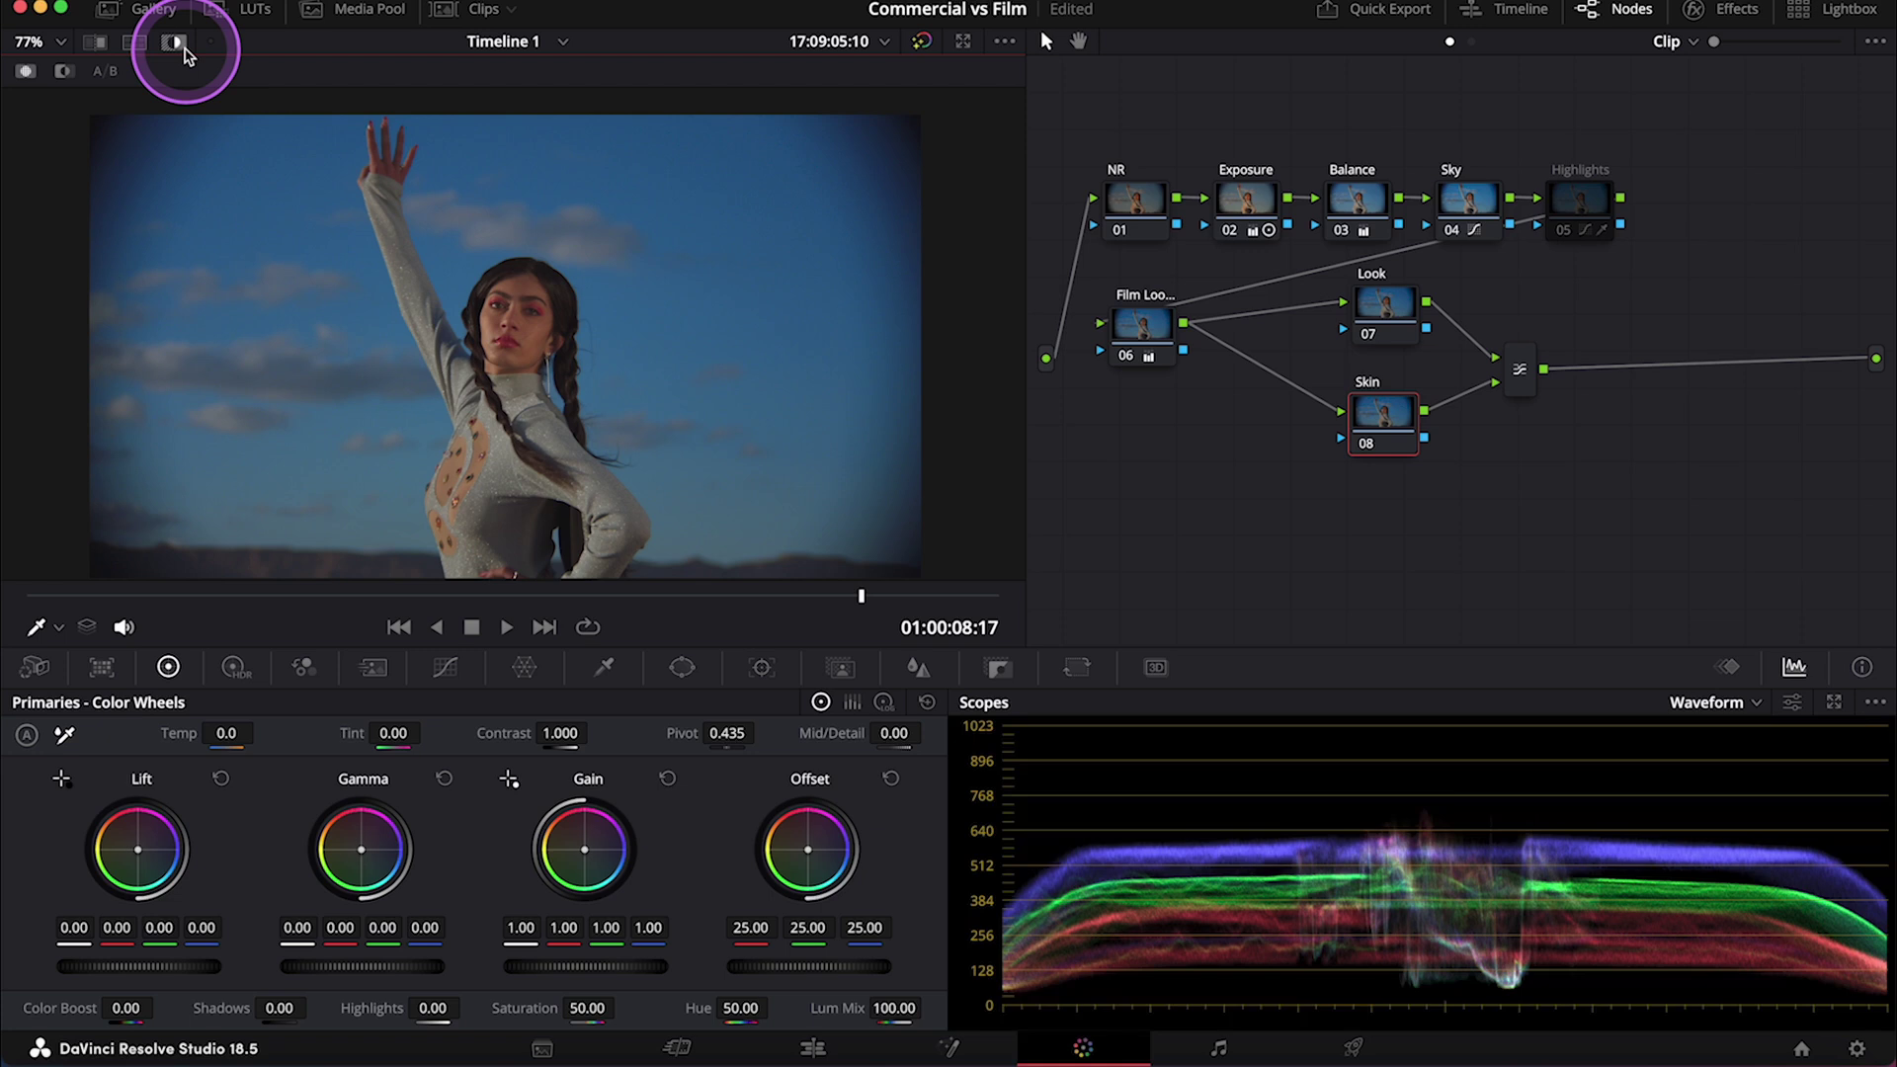
Apply the Six Vector - Yellow qualifier preset to the Skin node, keying hue center 46.9, width 16.7
click(606, 669)
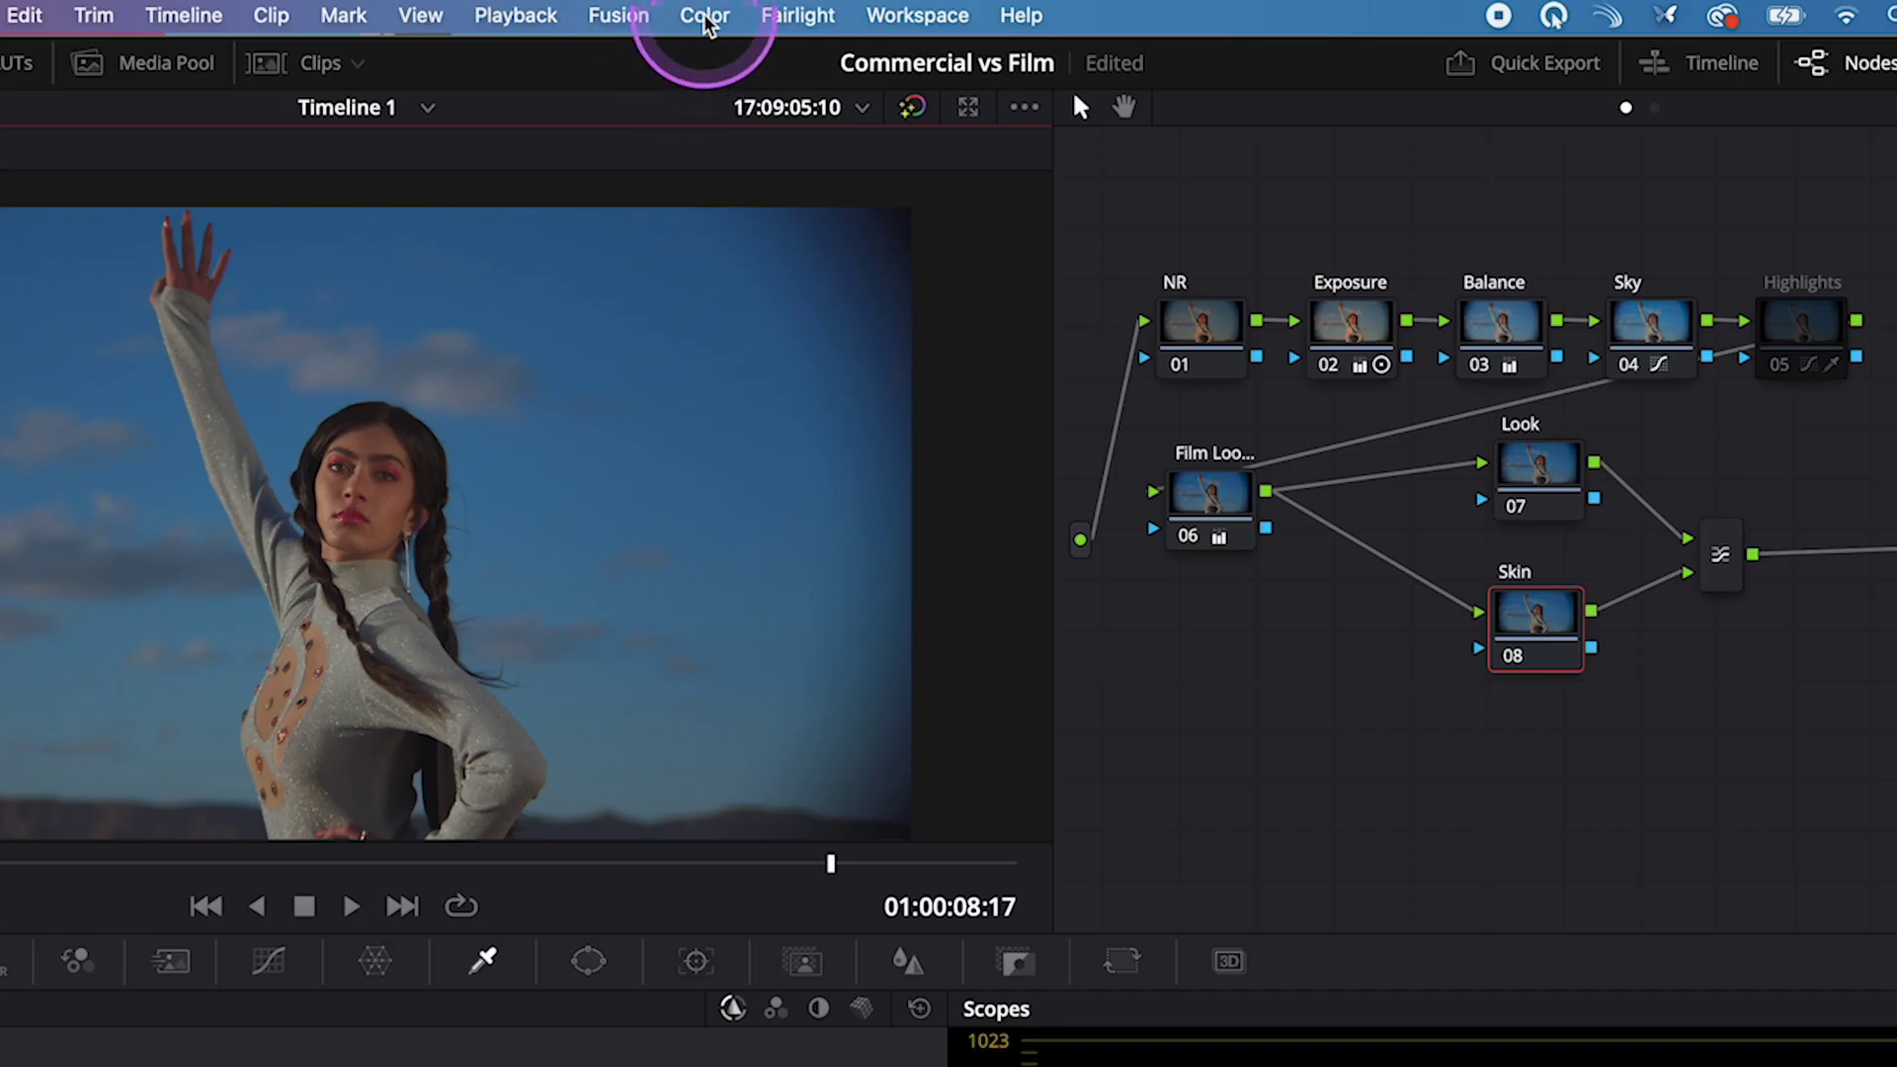
click(768, 0)
mouse_move(797, 506)
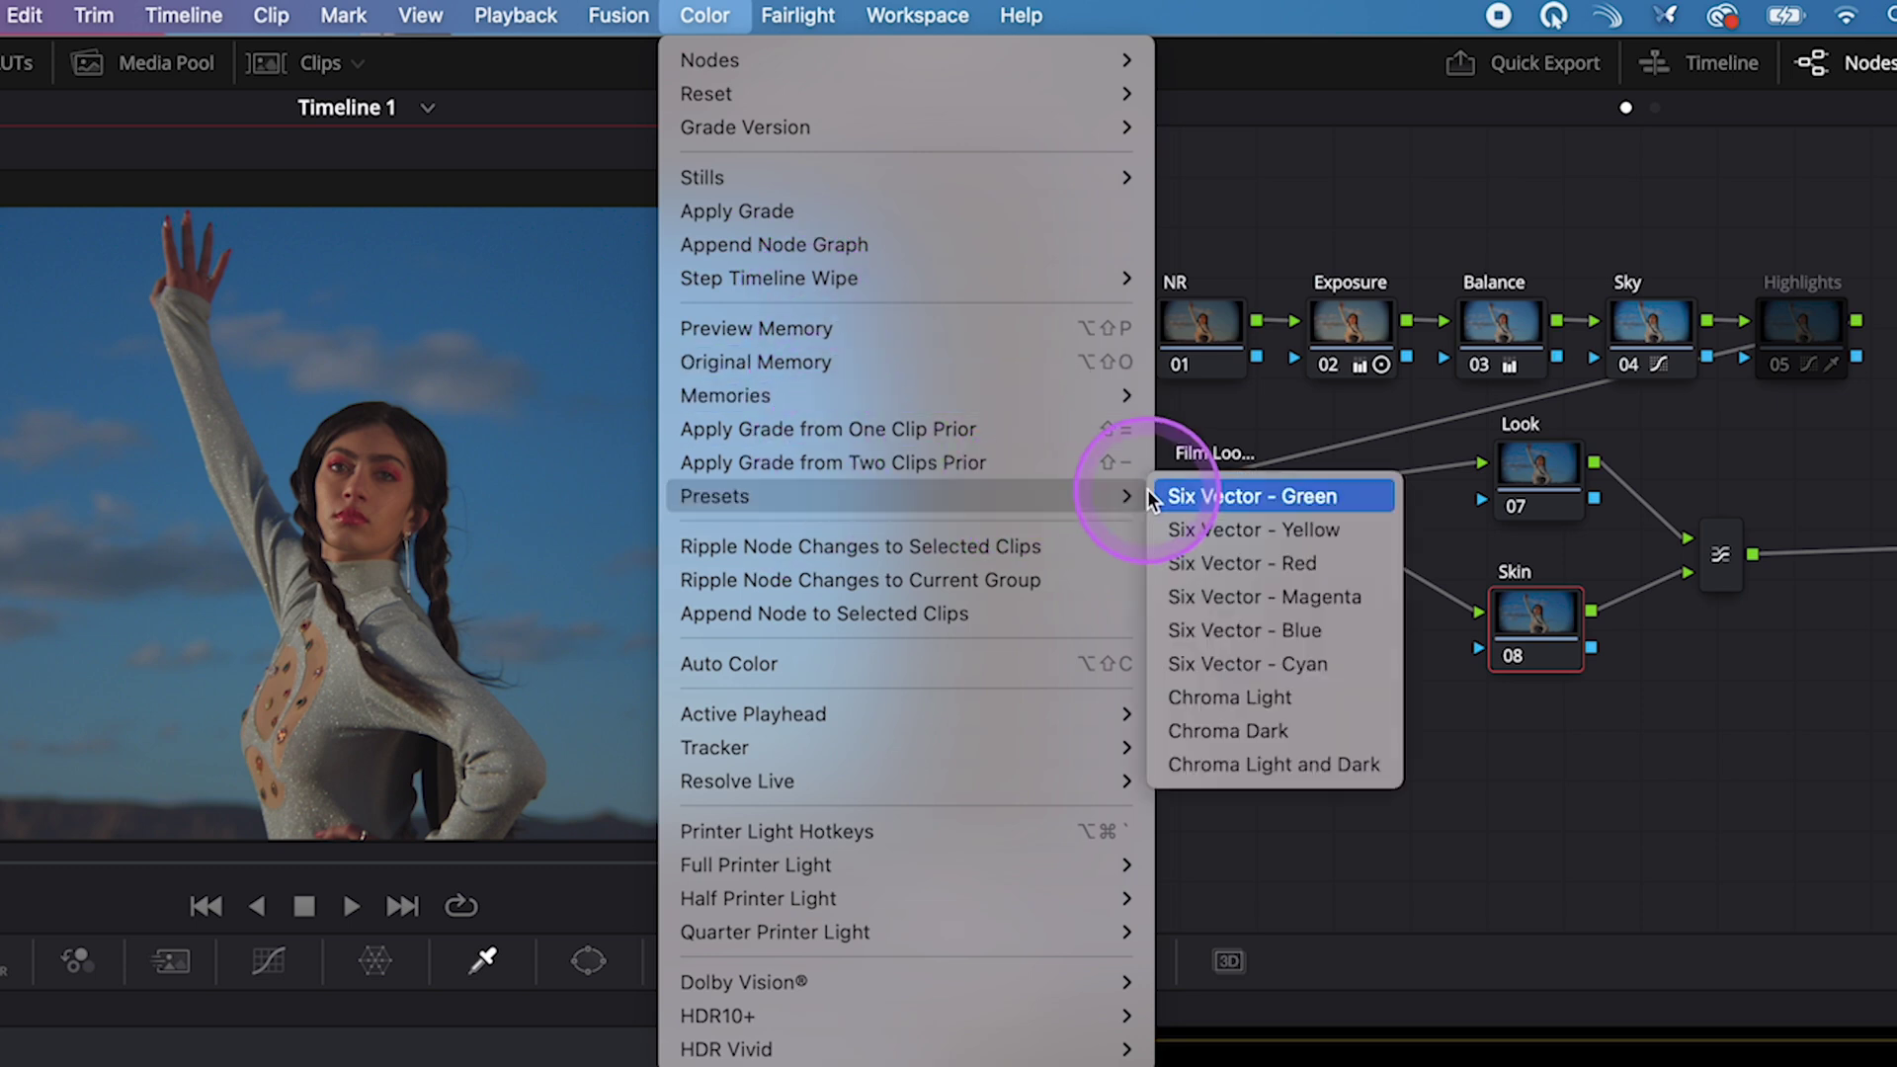
click(1224, 529)
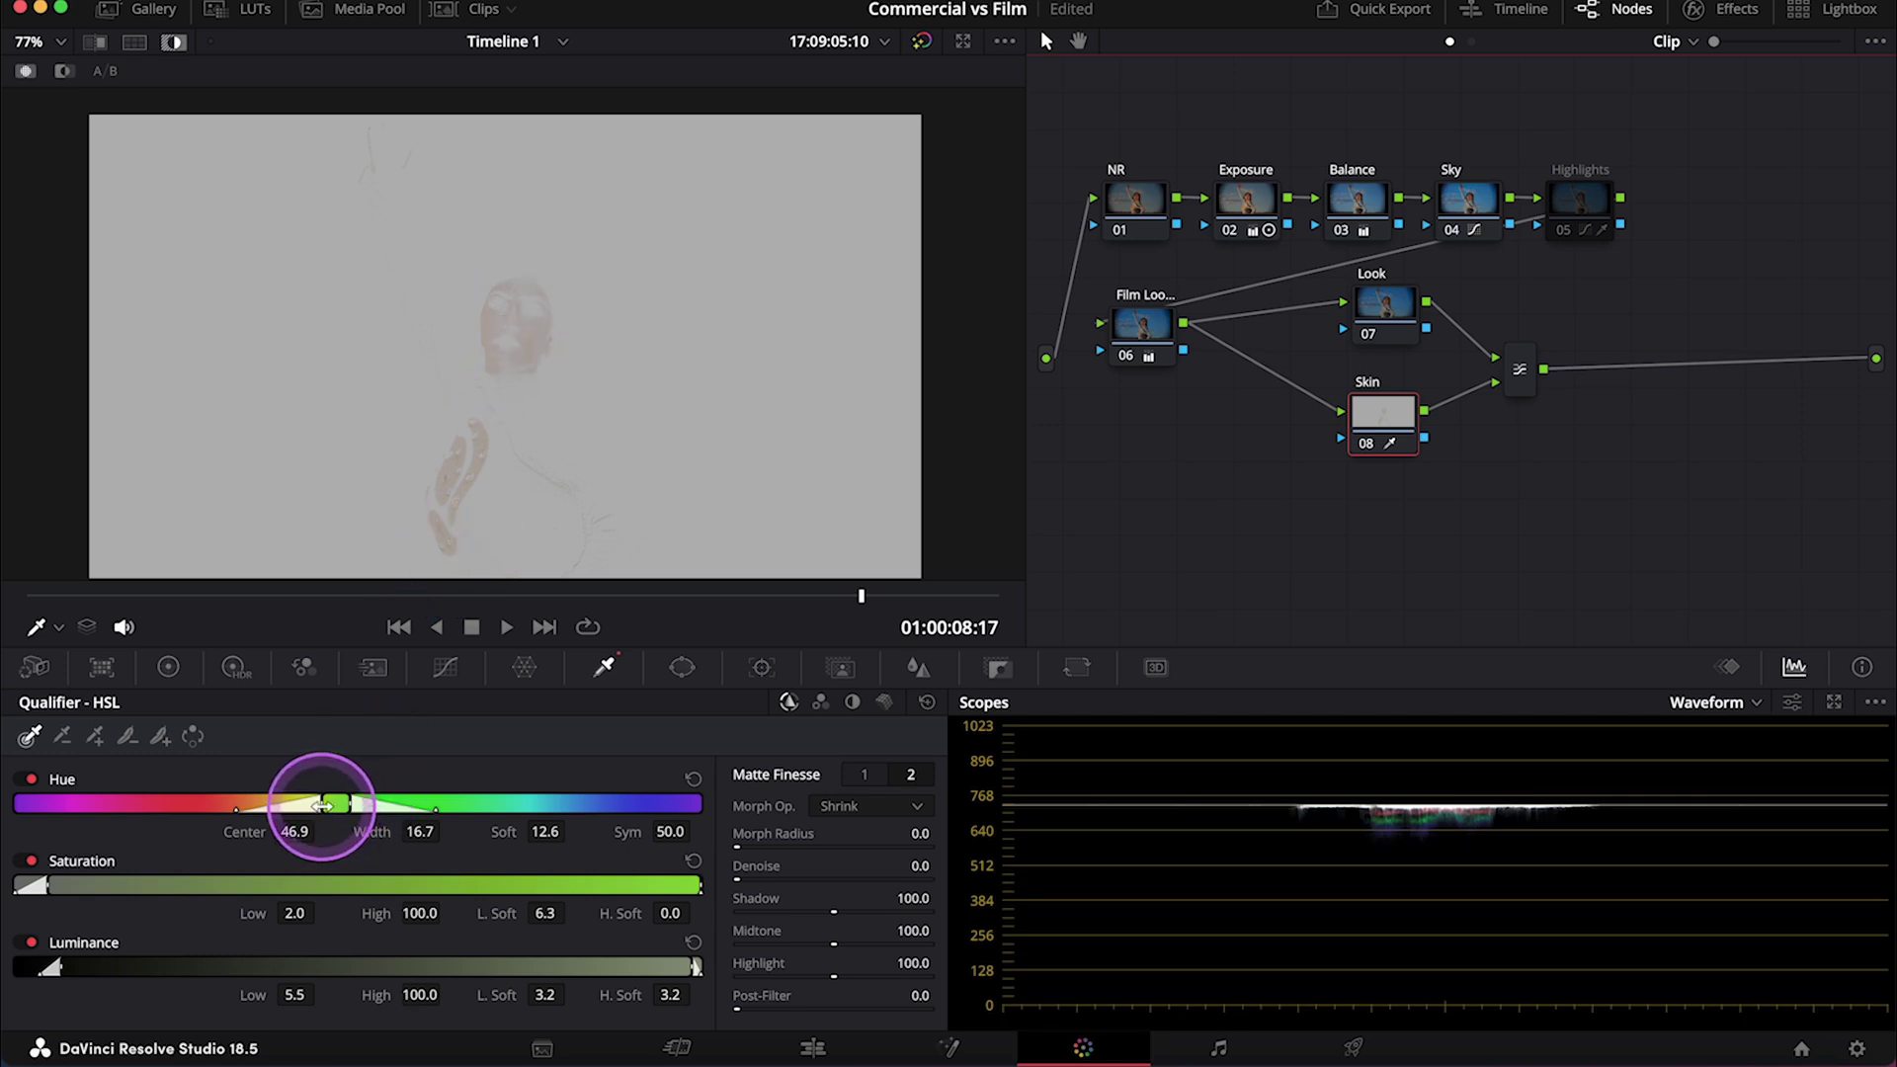
Widen the skin key's hue range, set minimum saturation to 0.0, and play the clip to check the matte
drag(322, 805, 276, 808)
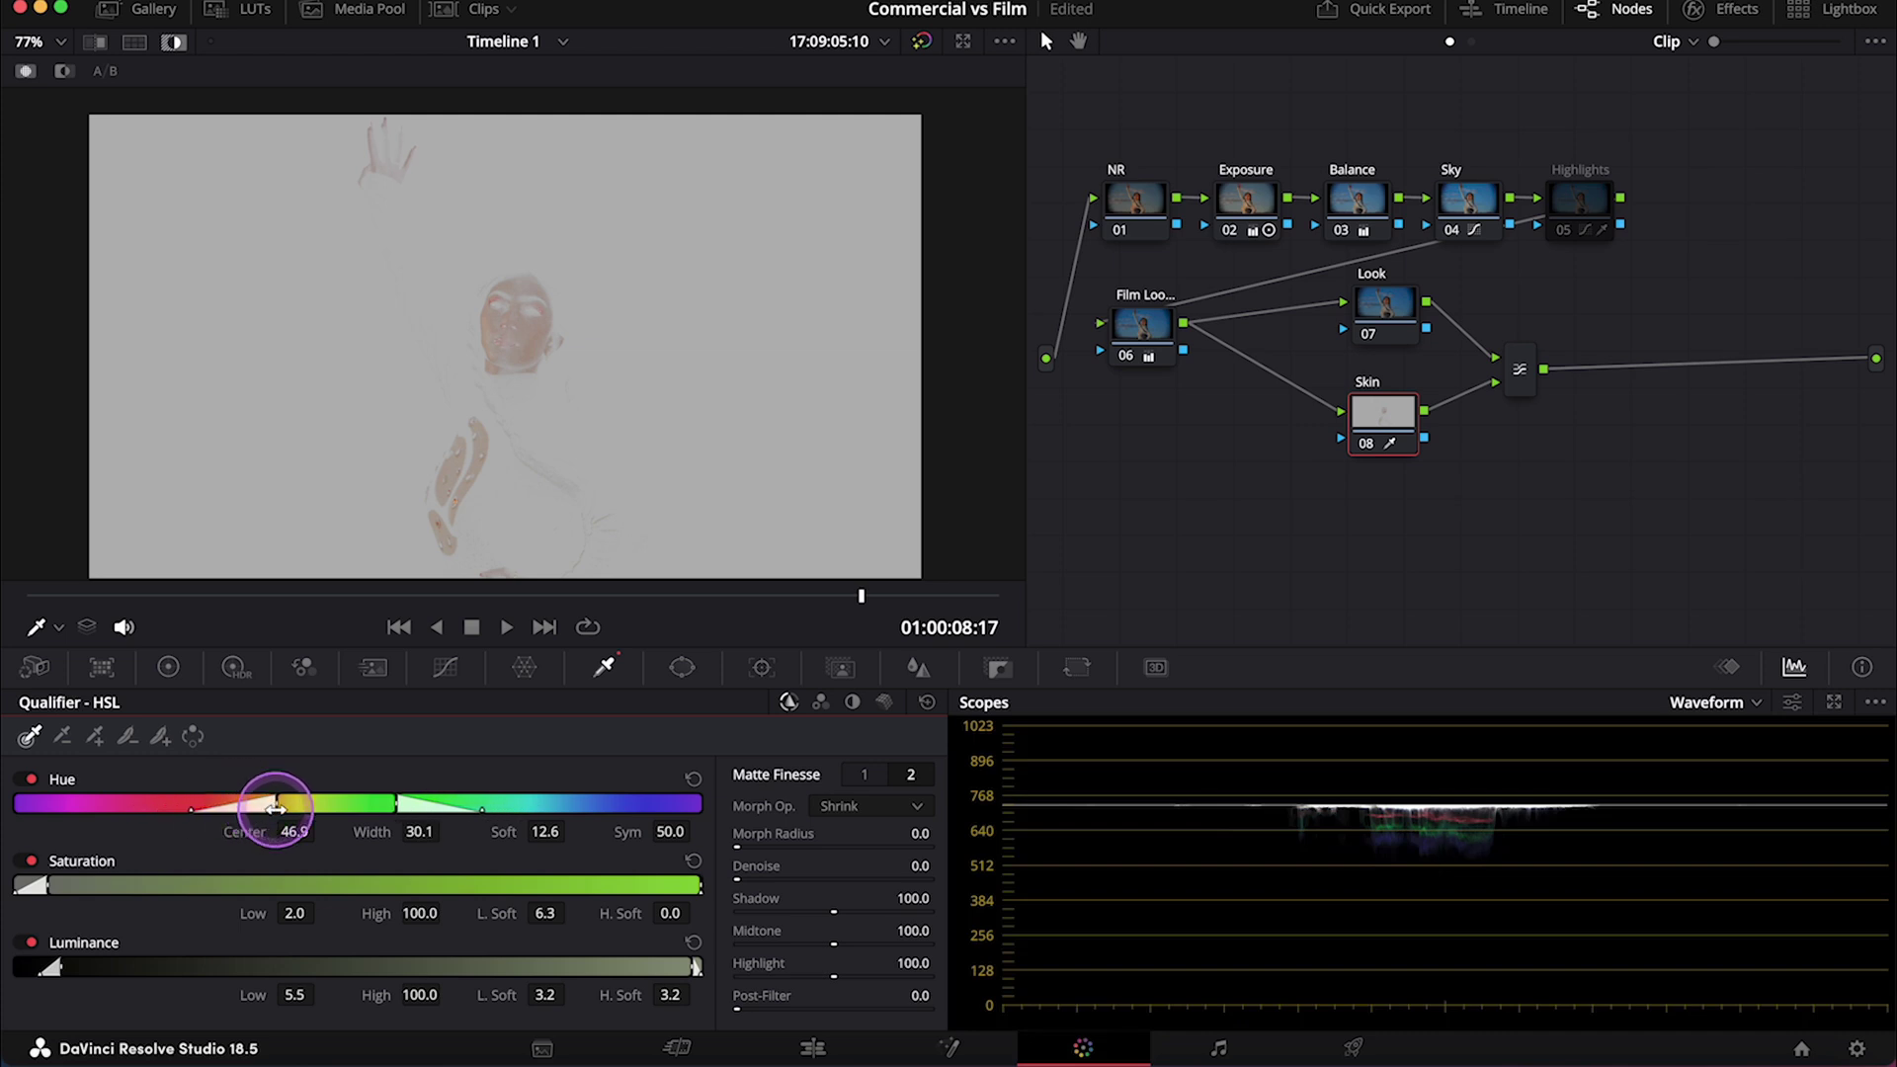
drag(50, 887, 29, 887)
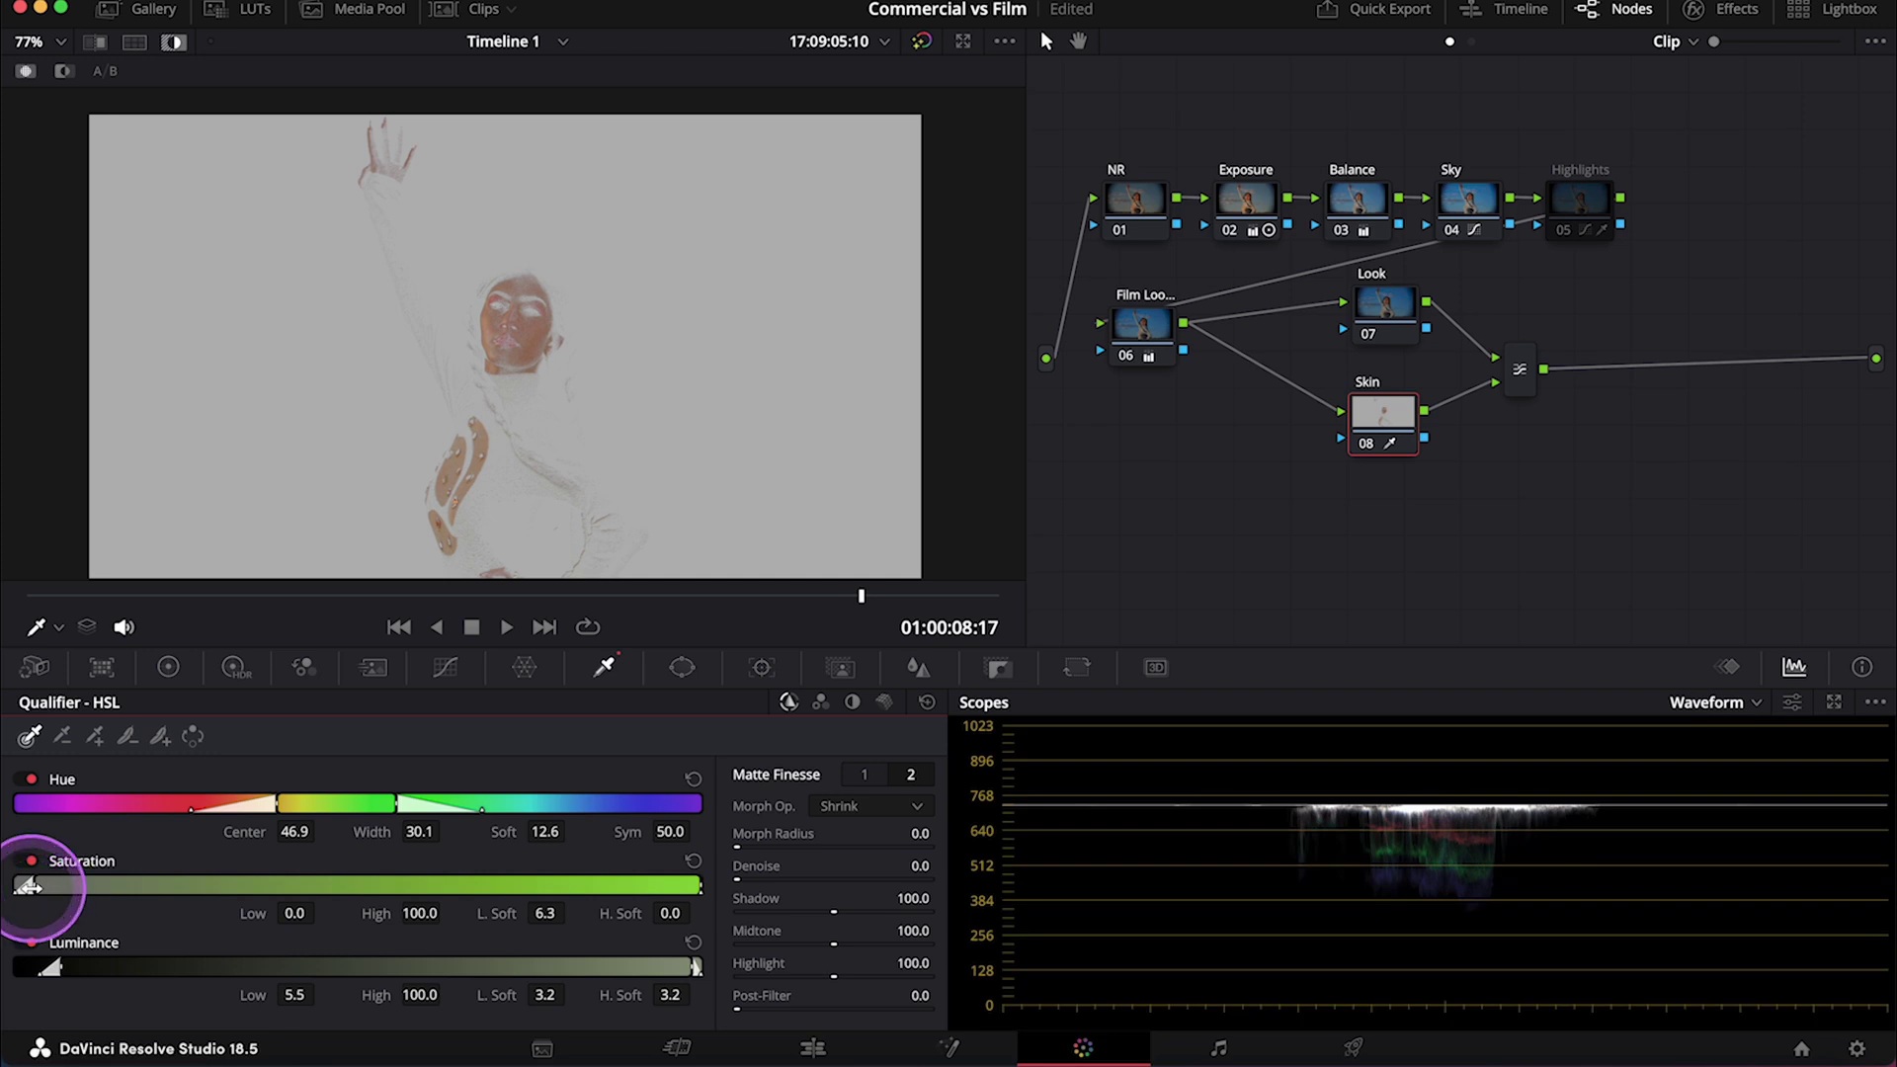
key(space)
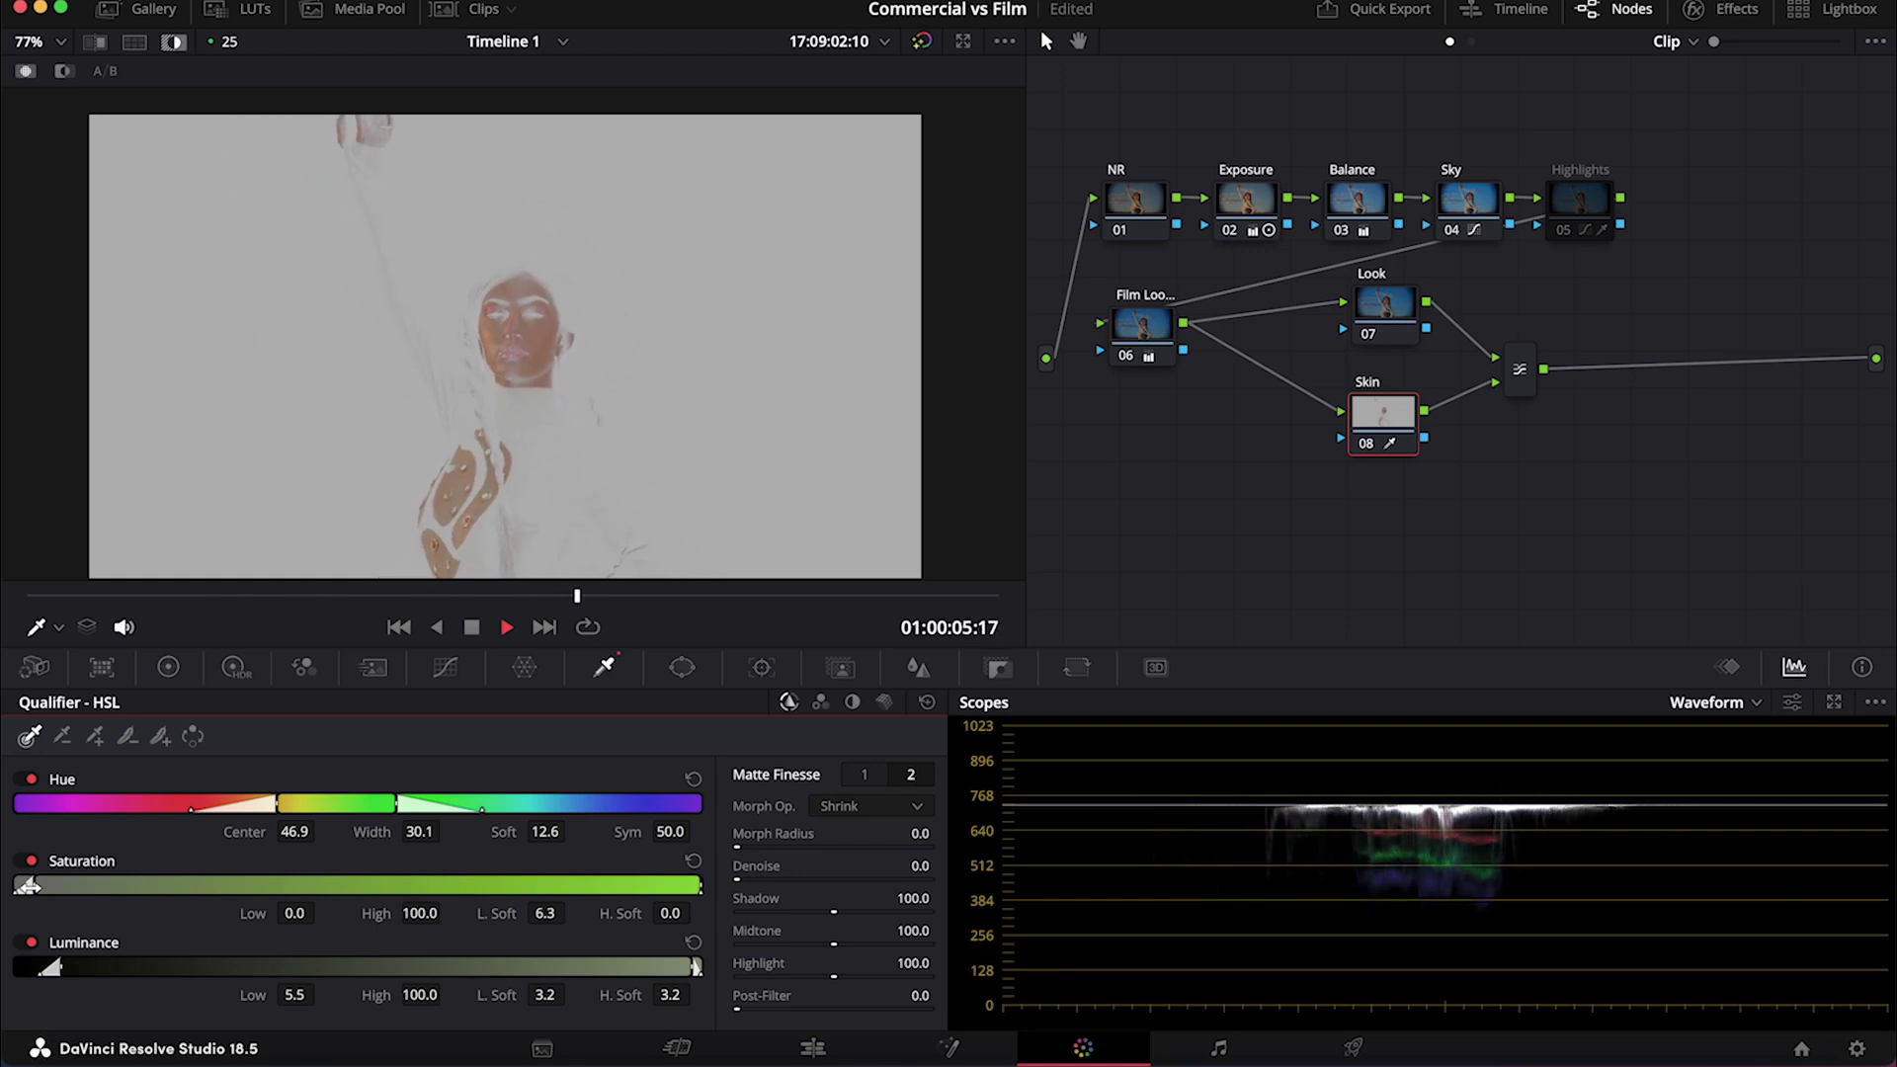
key(space)
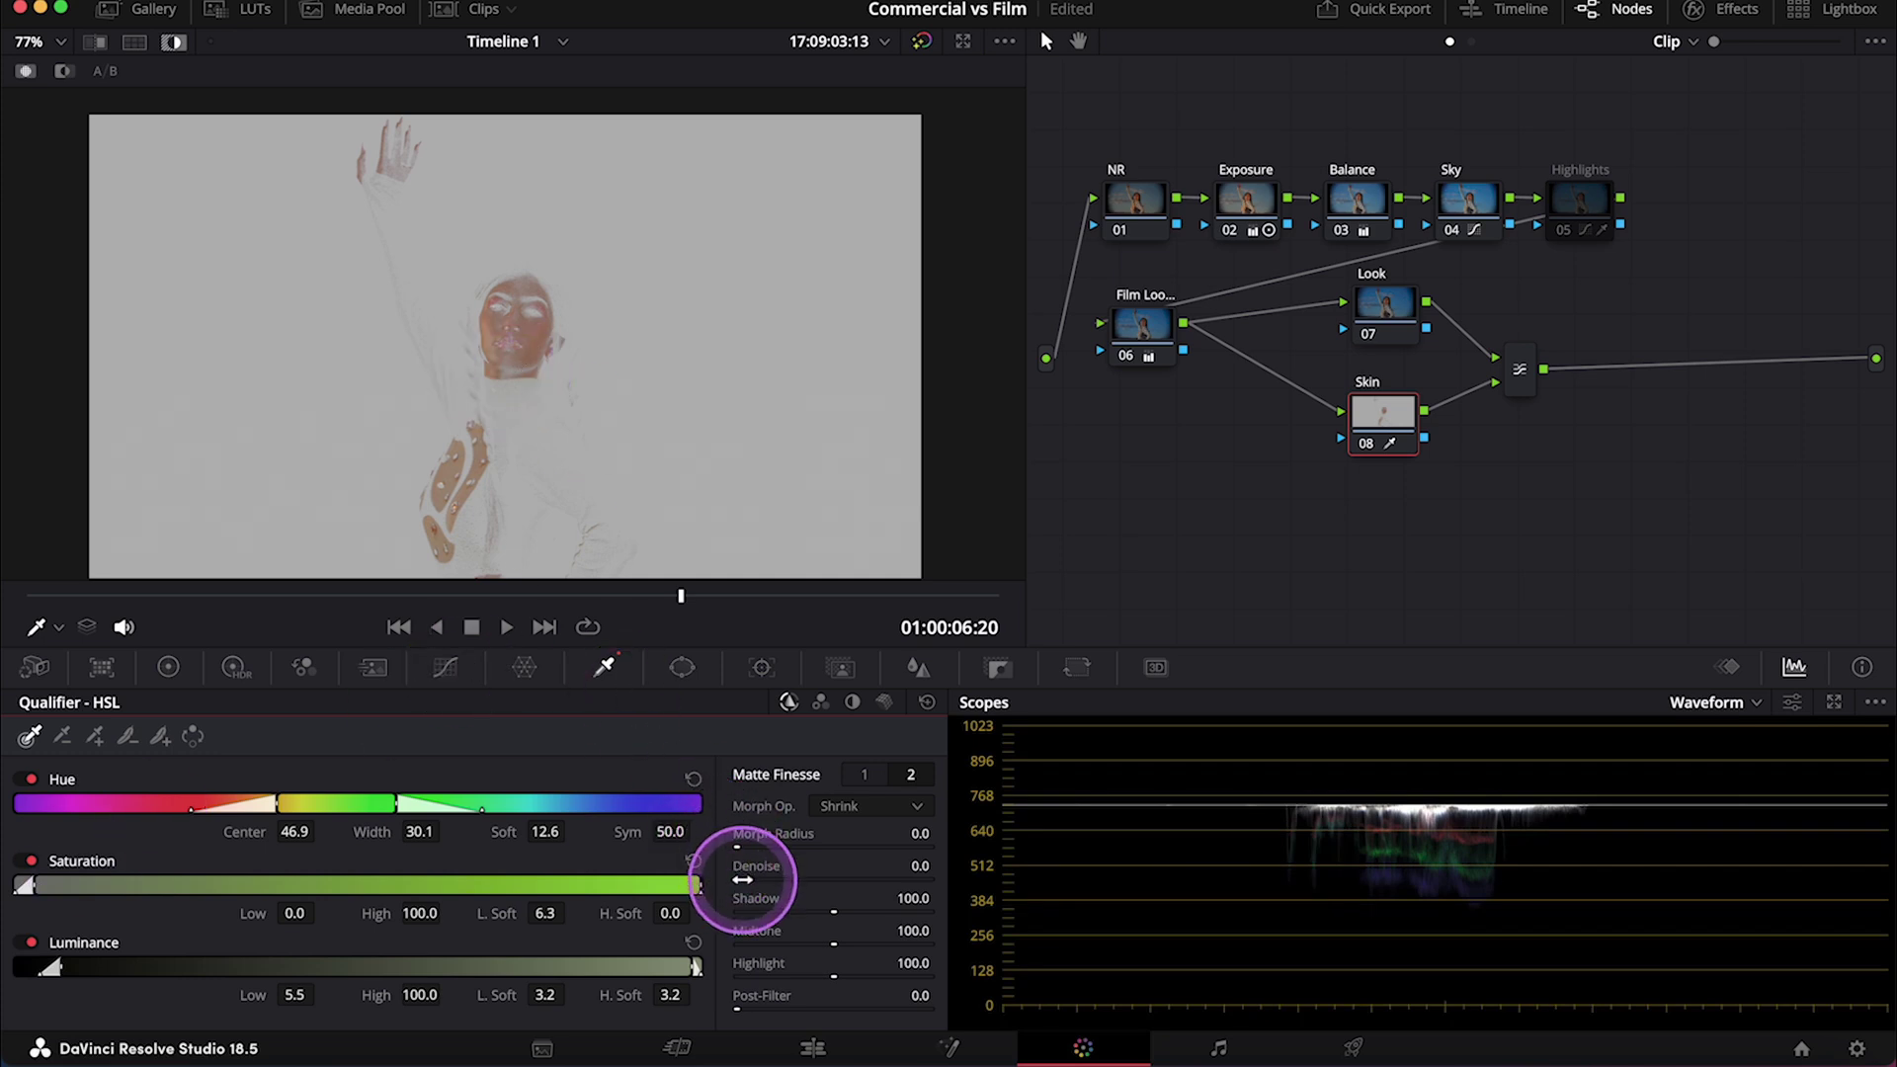
Raise the skin matte's Denoise and return the viewer to the normal graded image
drag(737, 878, 743, 877)
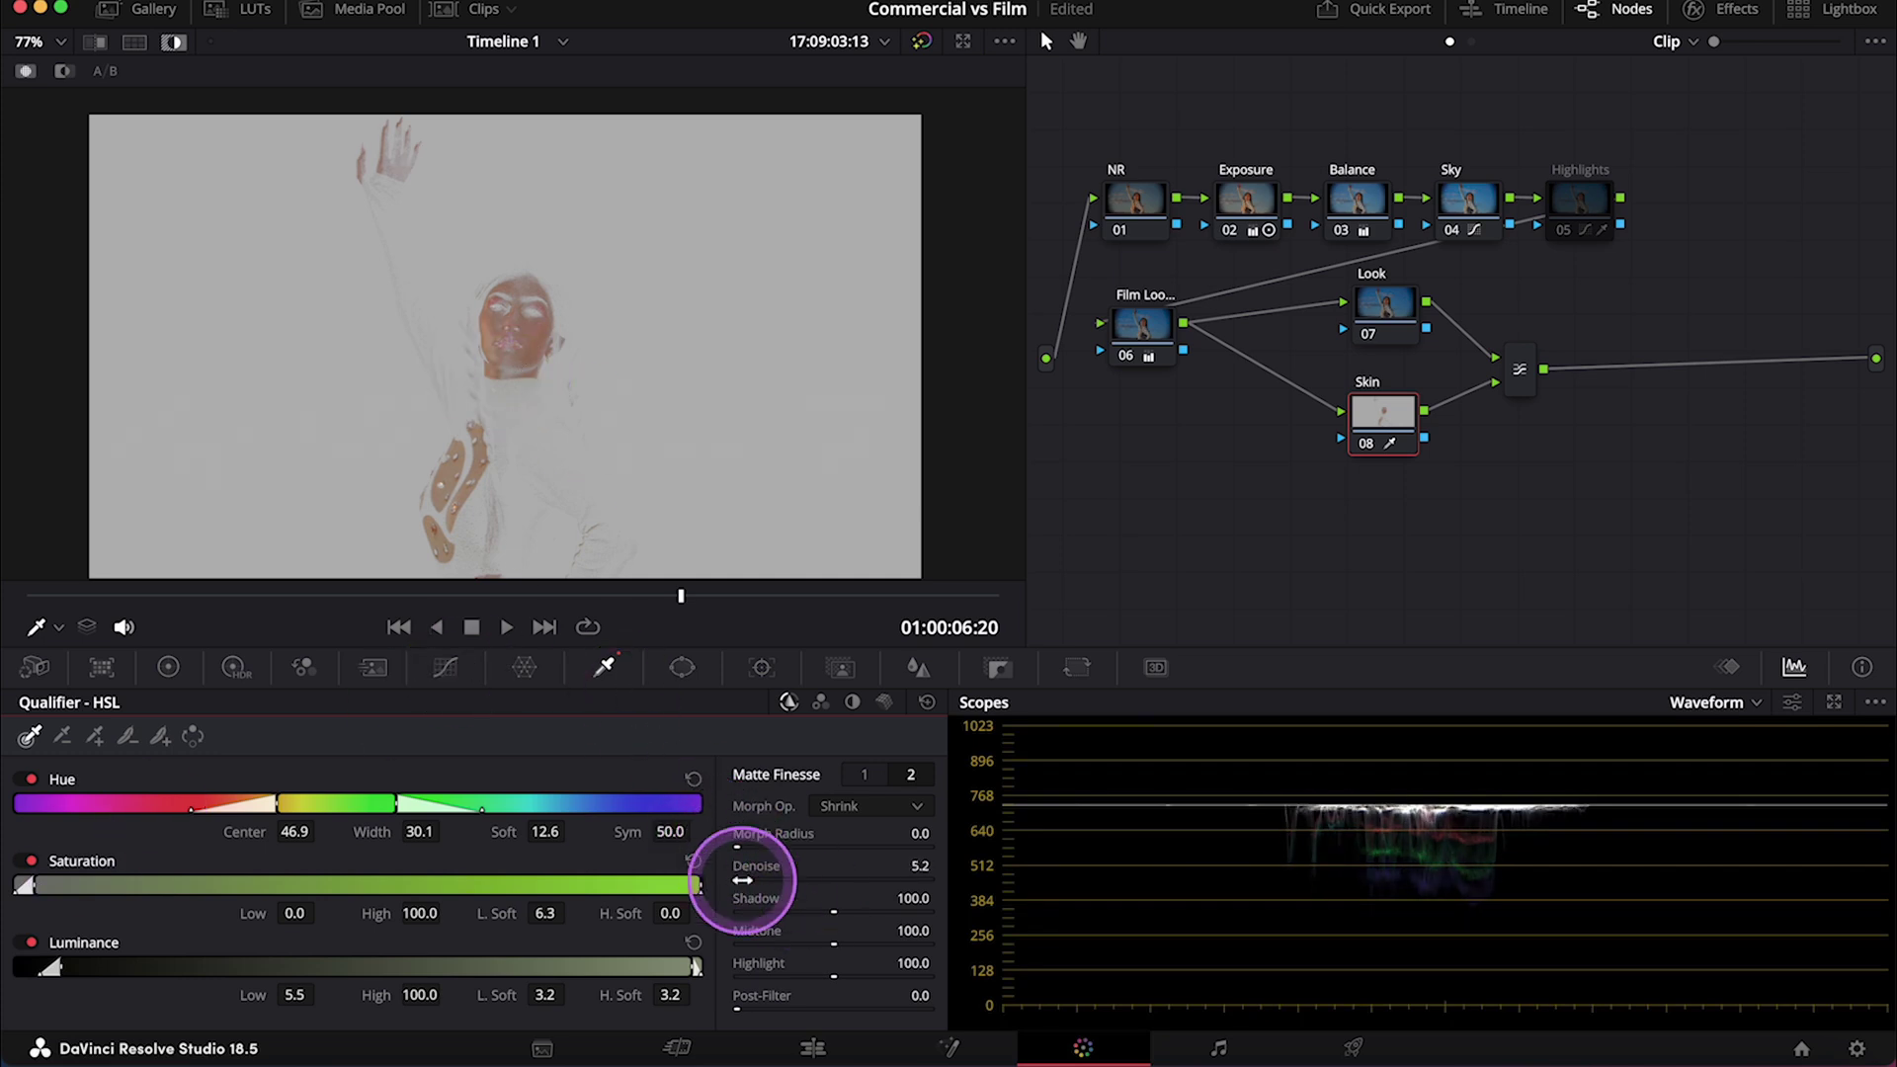
click(864, 774)
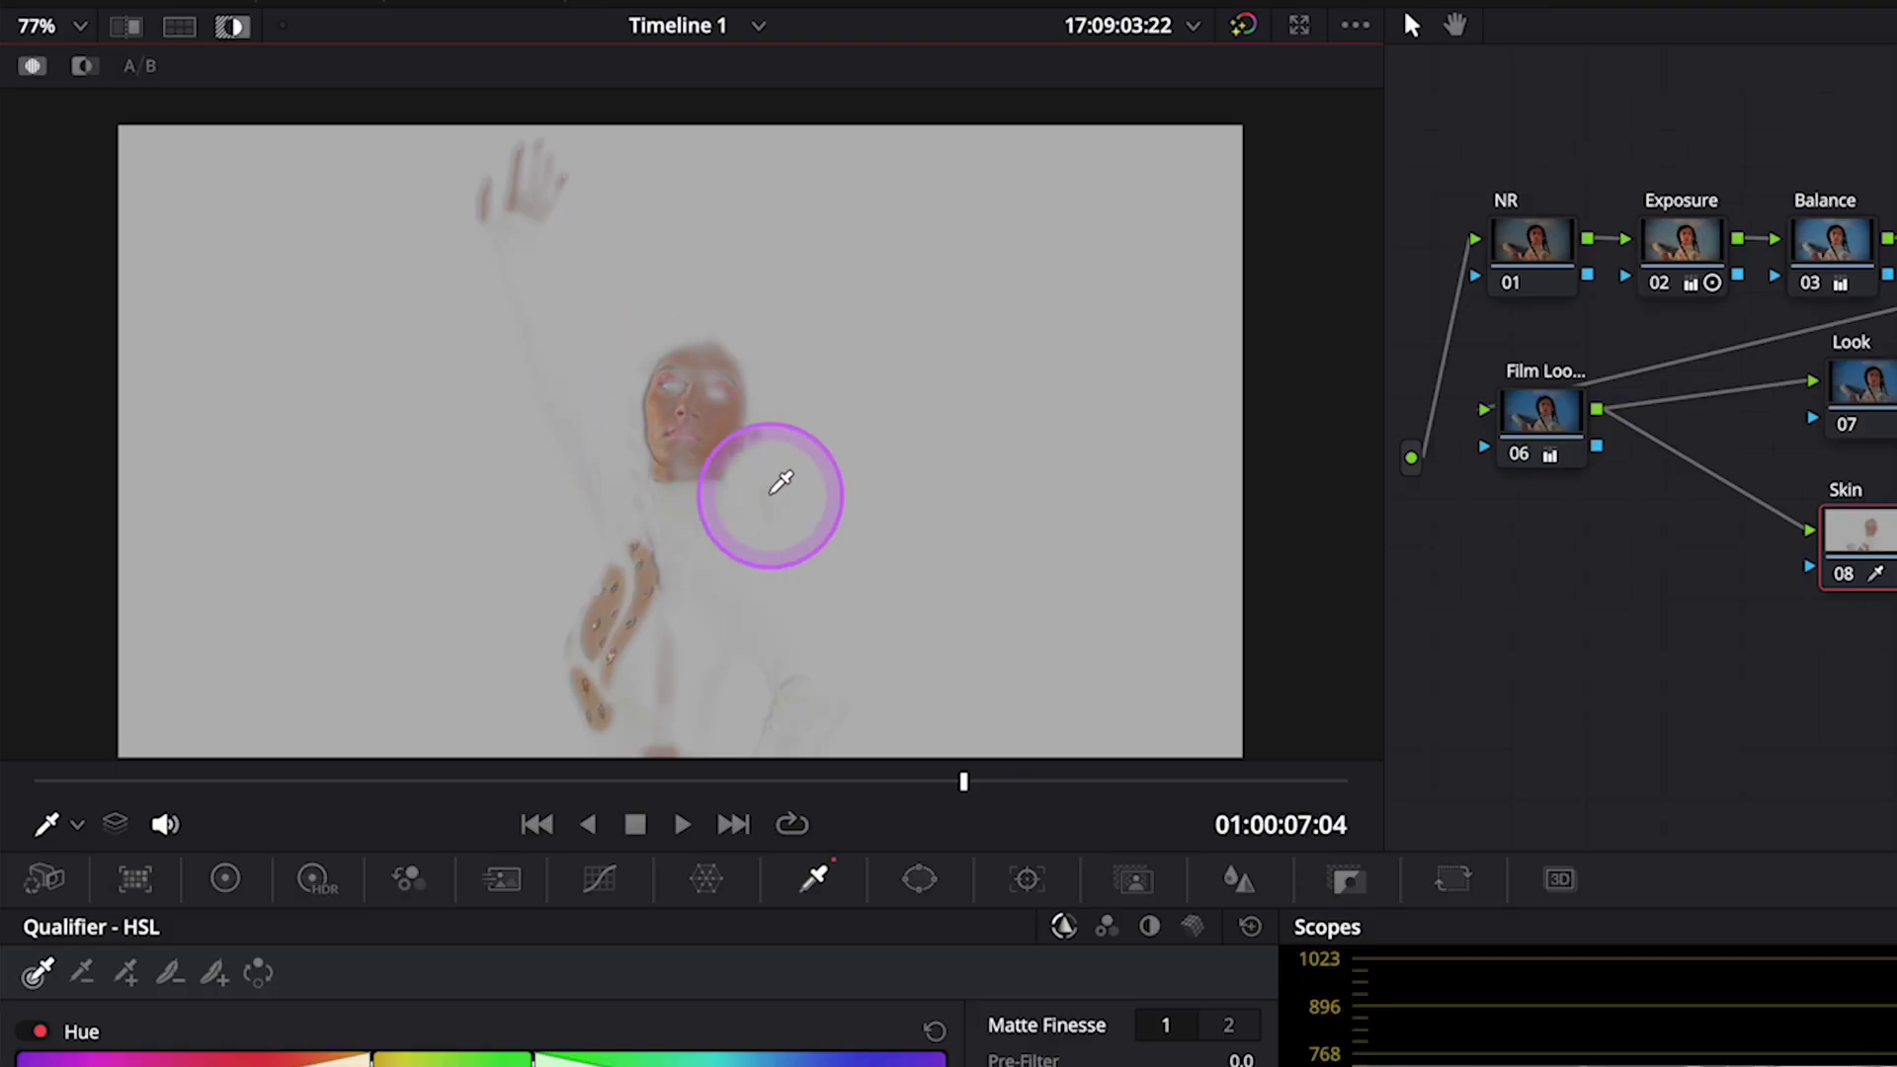
click(233, 26)
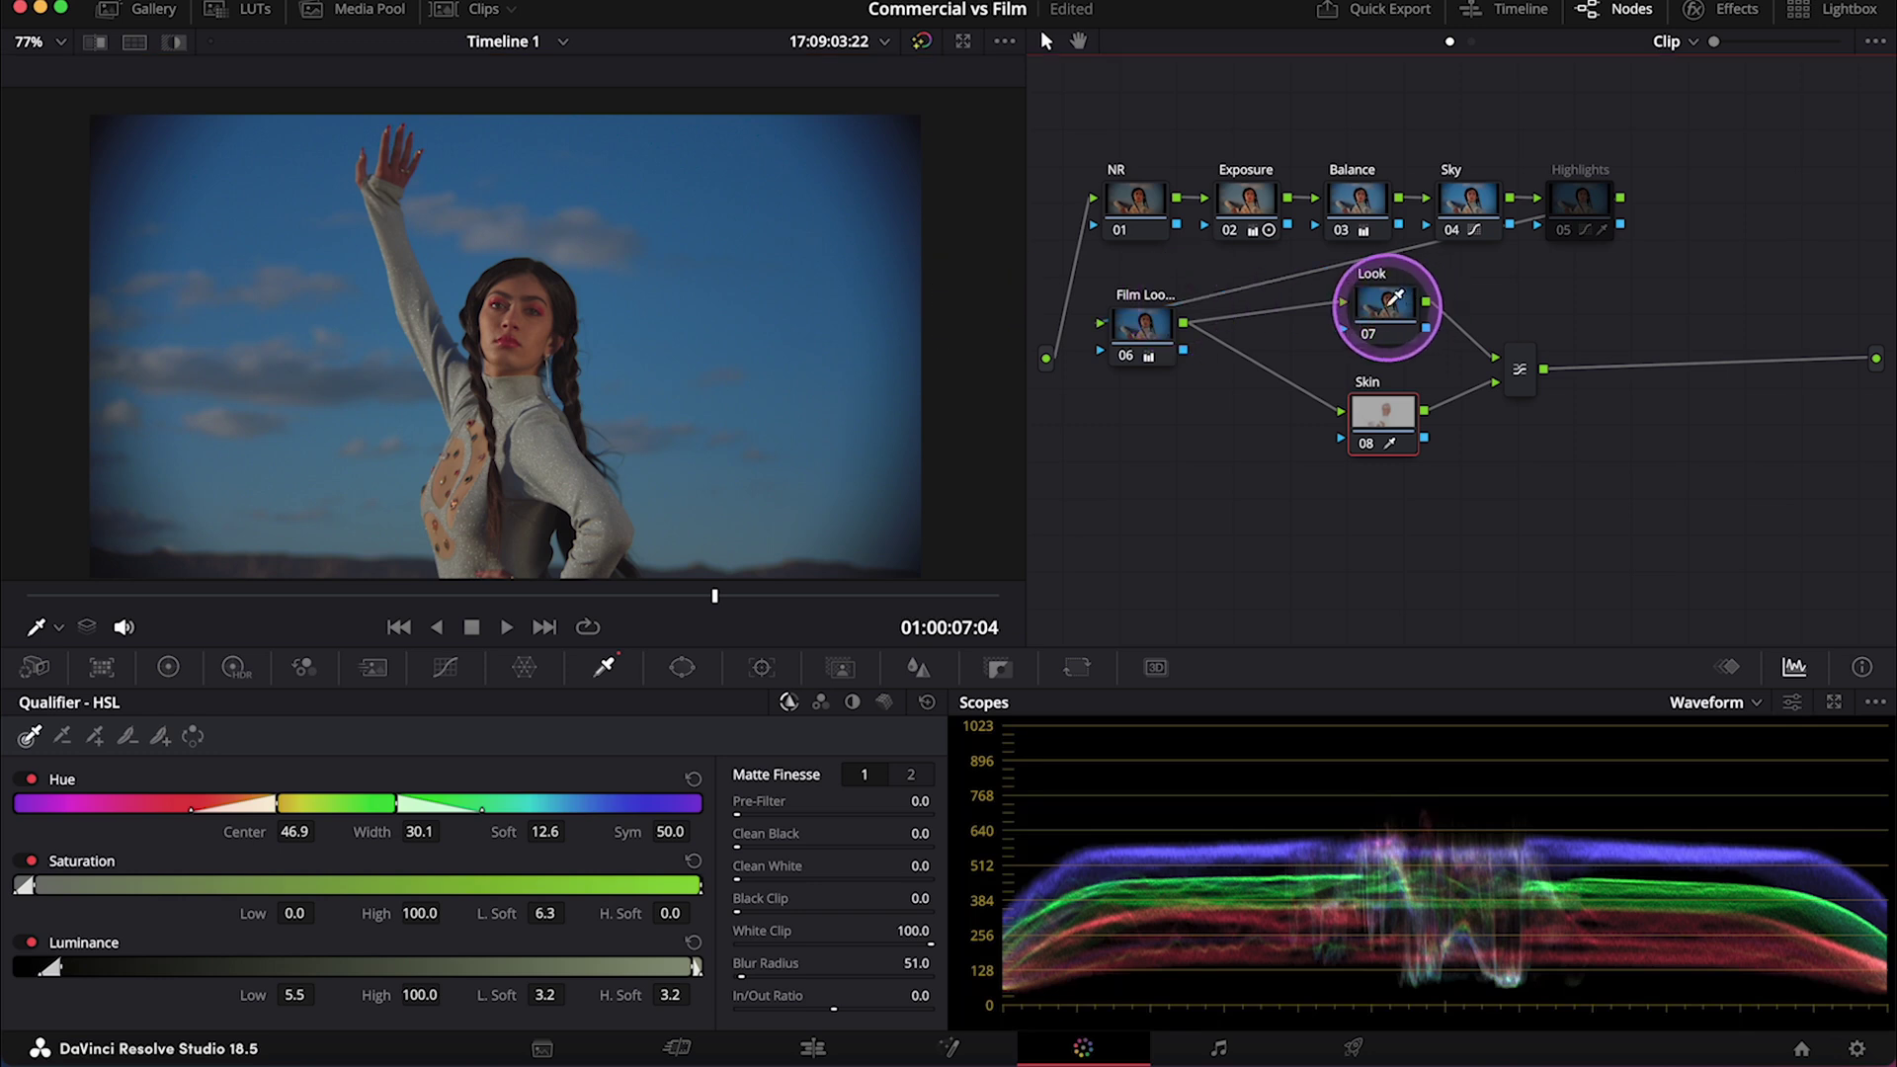
On the Look node, set Gain green to 1.03, Gain blue to 0.89, and Offset green to 23.48
click(1387, 307)
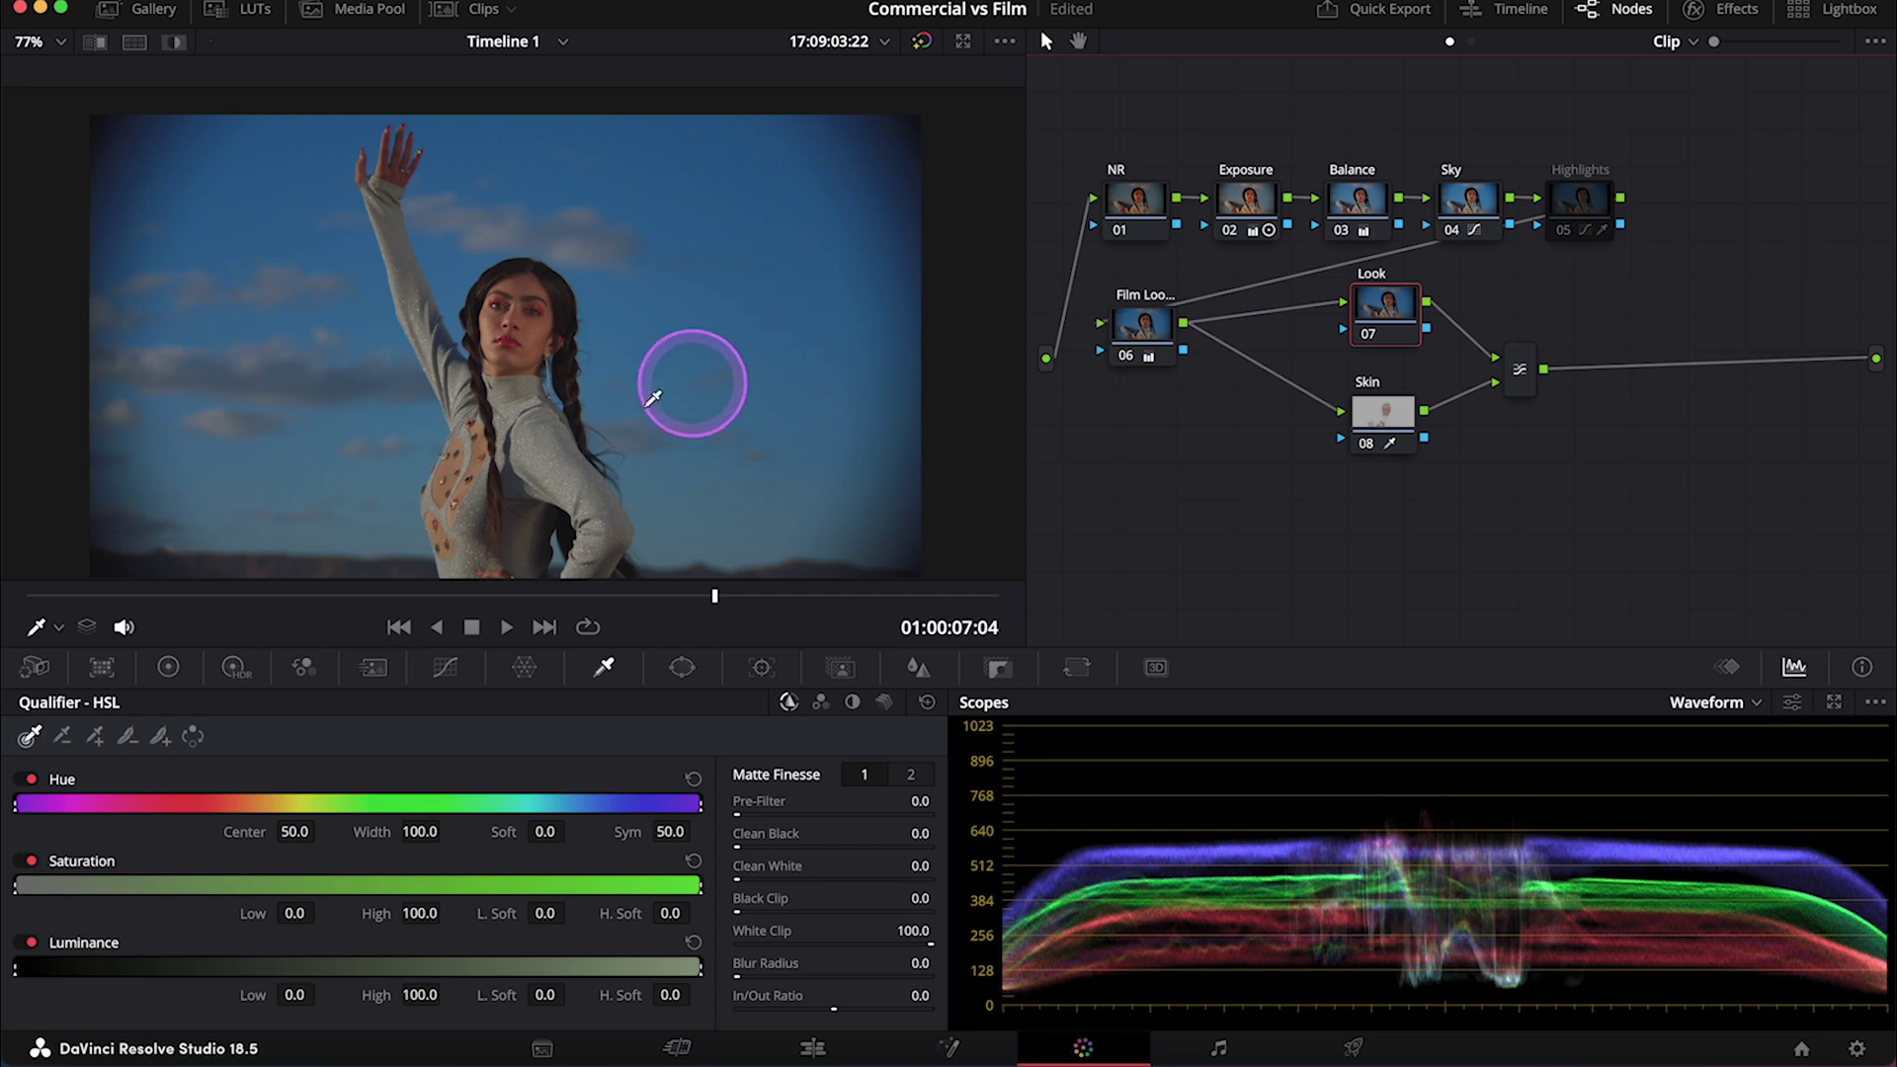
click(176, 669)
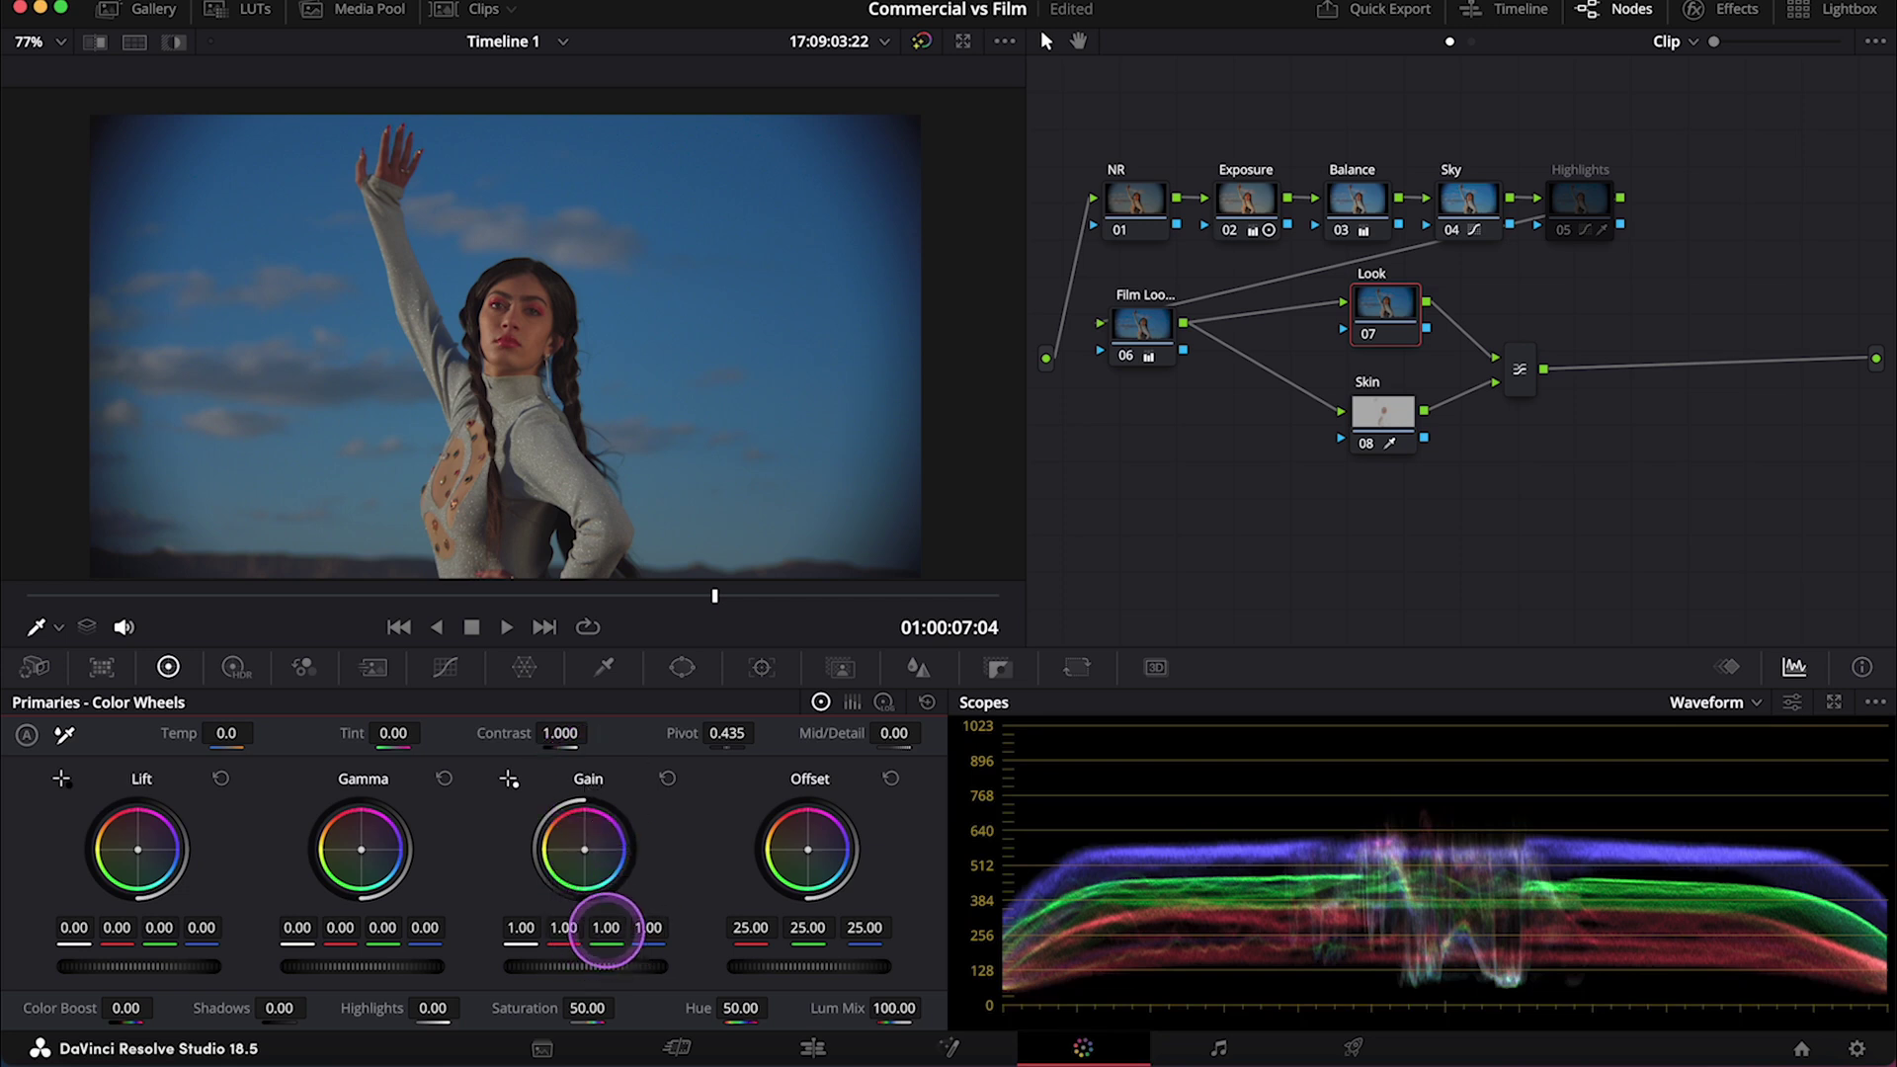
drag(606, 927, 620, 932)
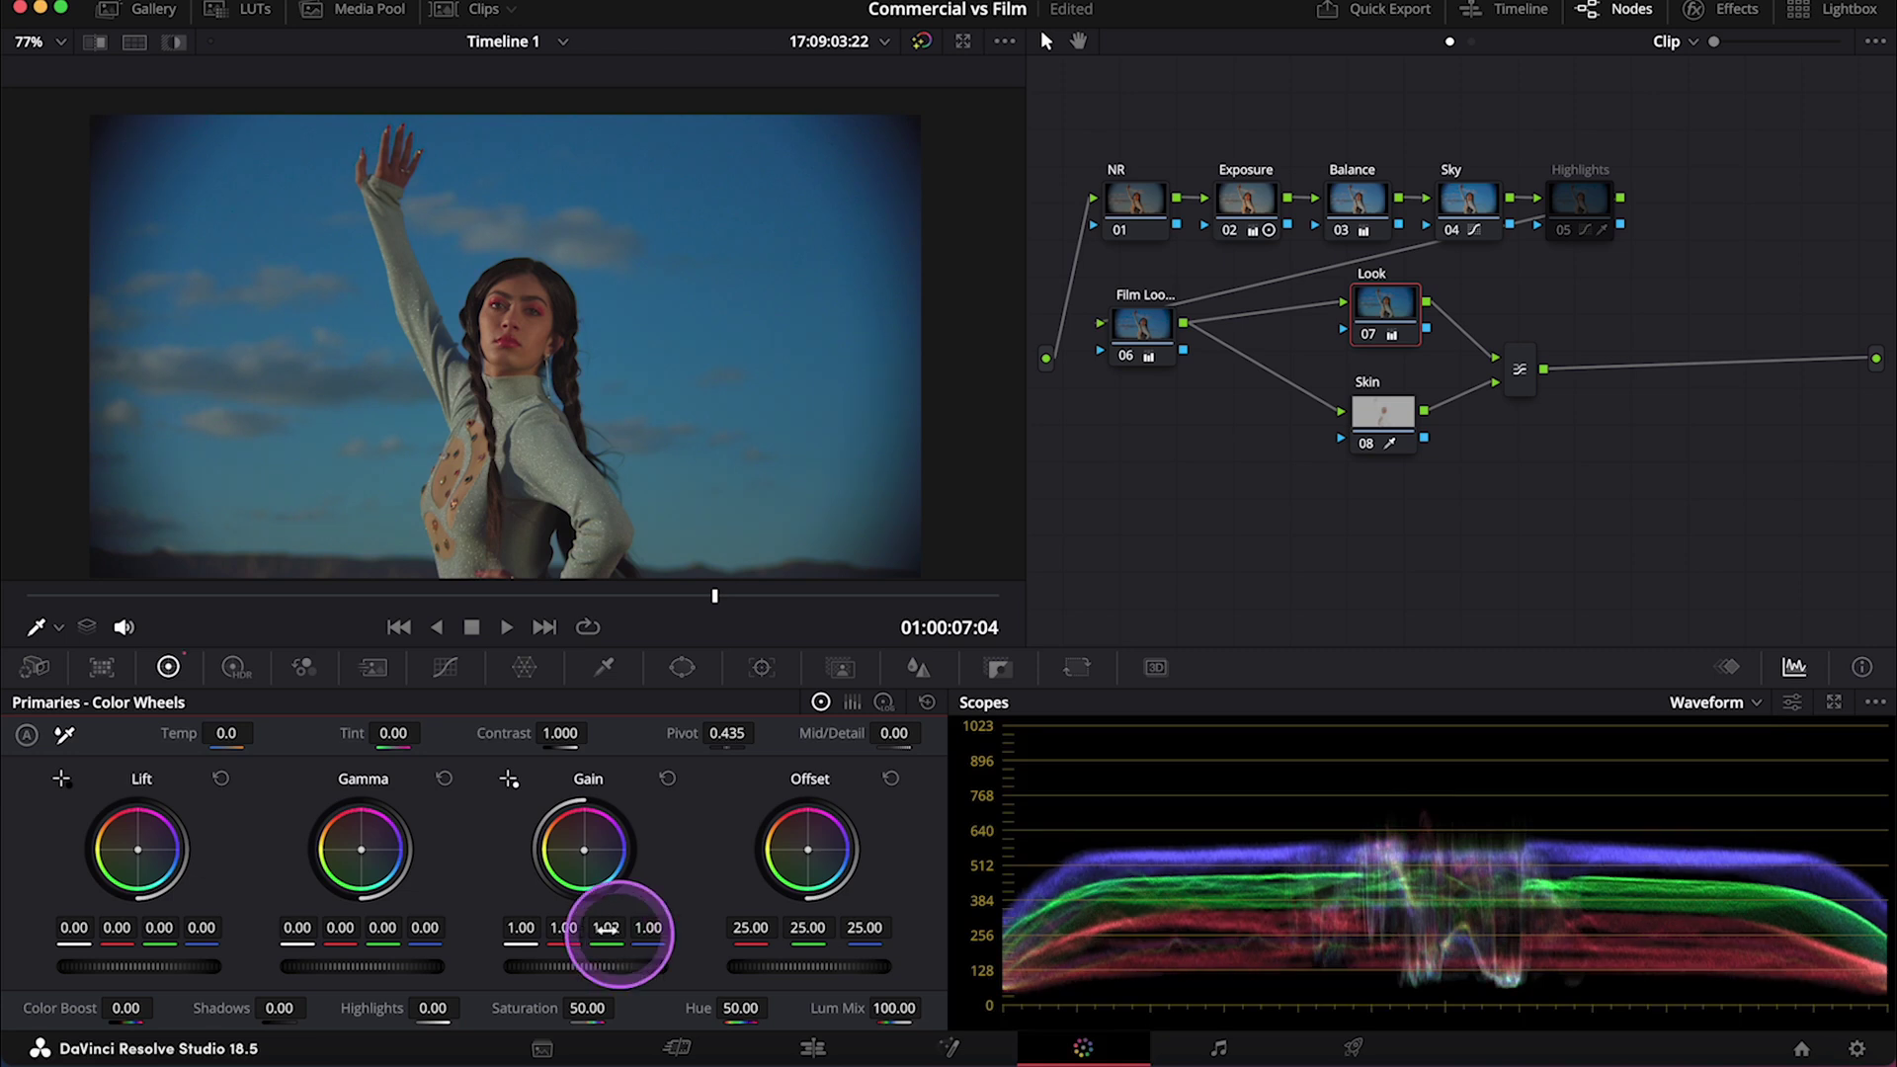
drag(652, 929, 596, 931)
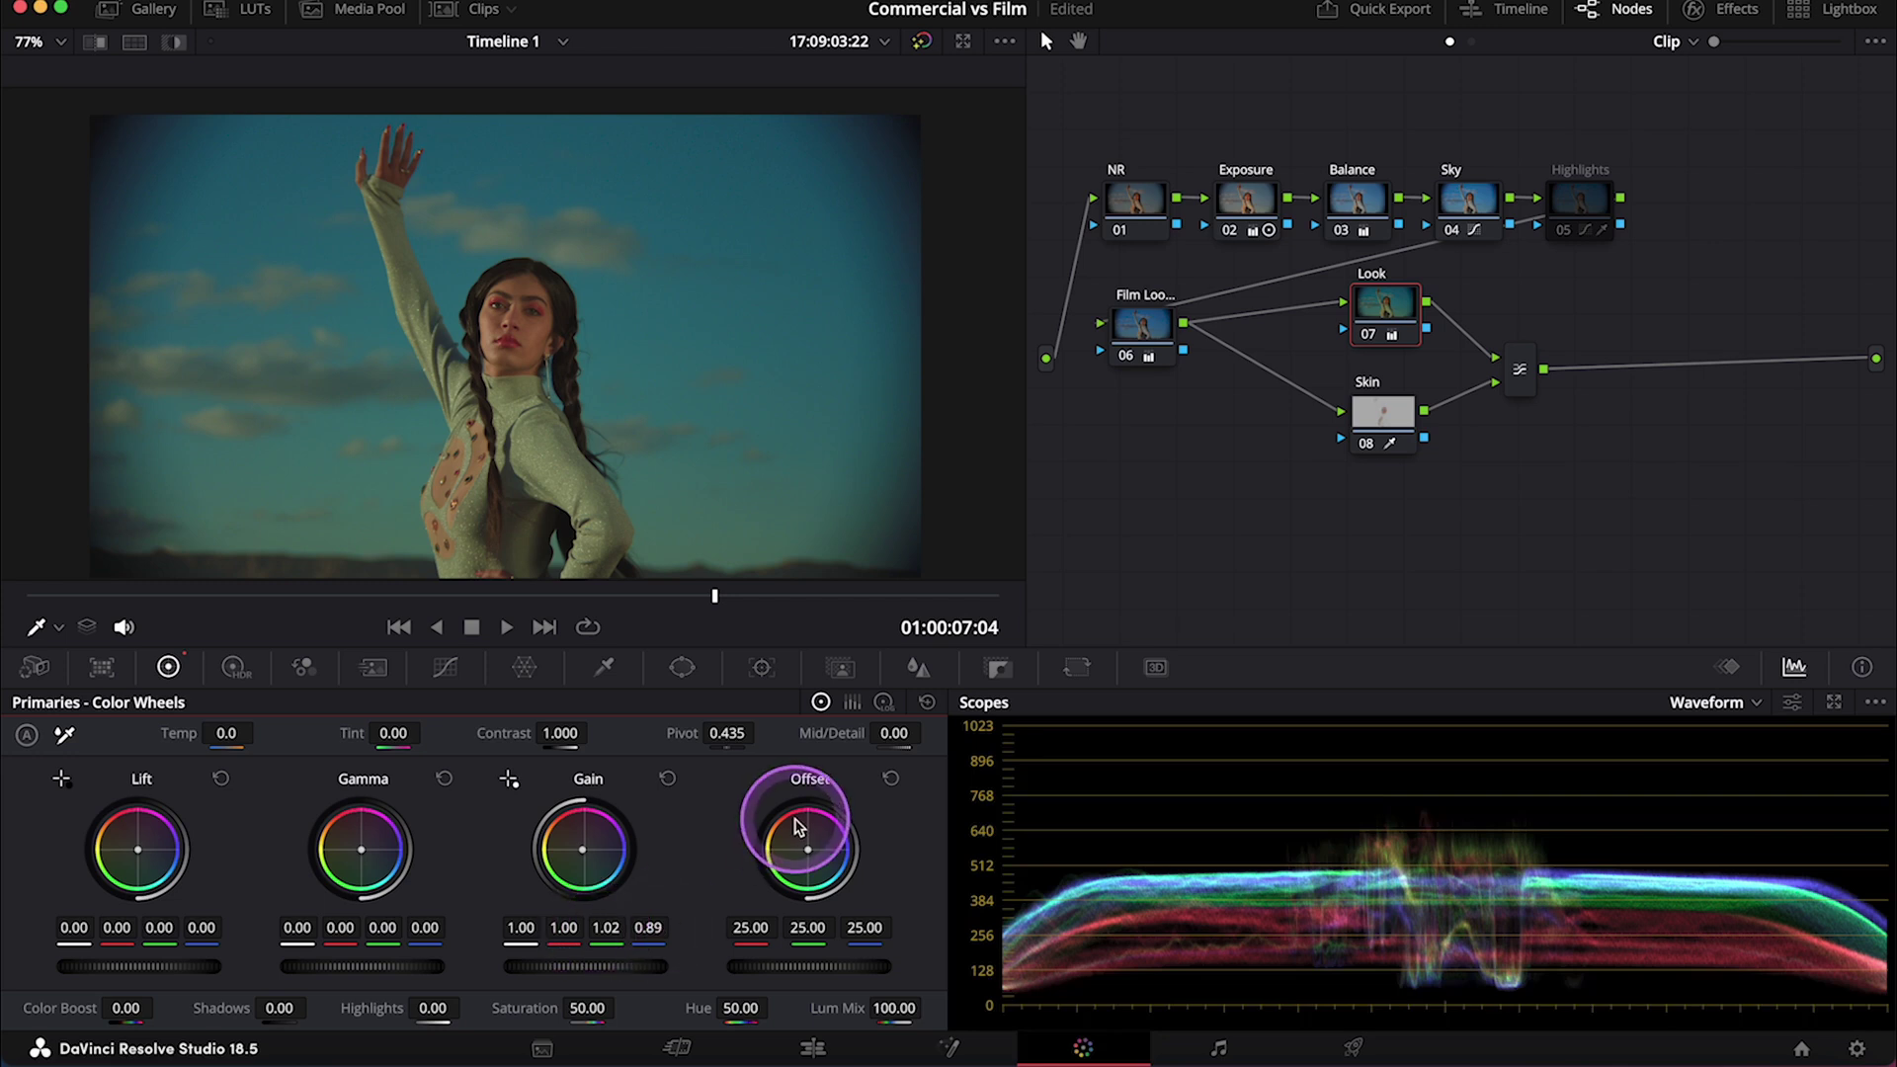
drag(807, 926, 801, 927)
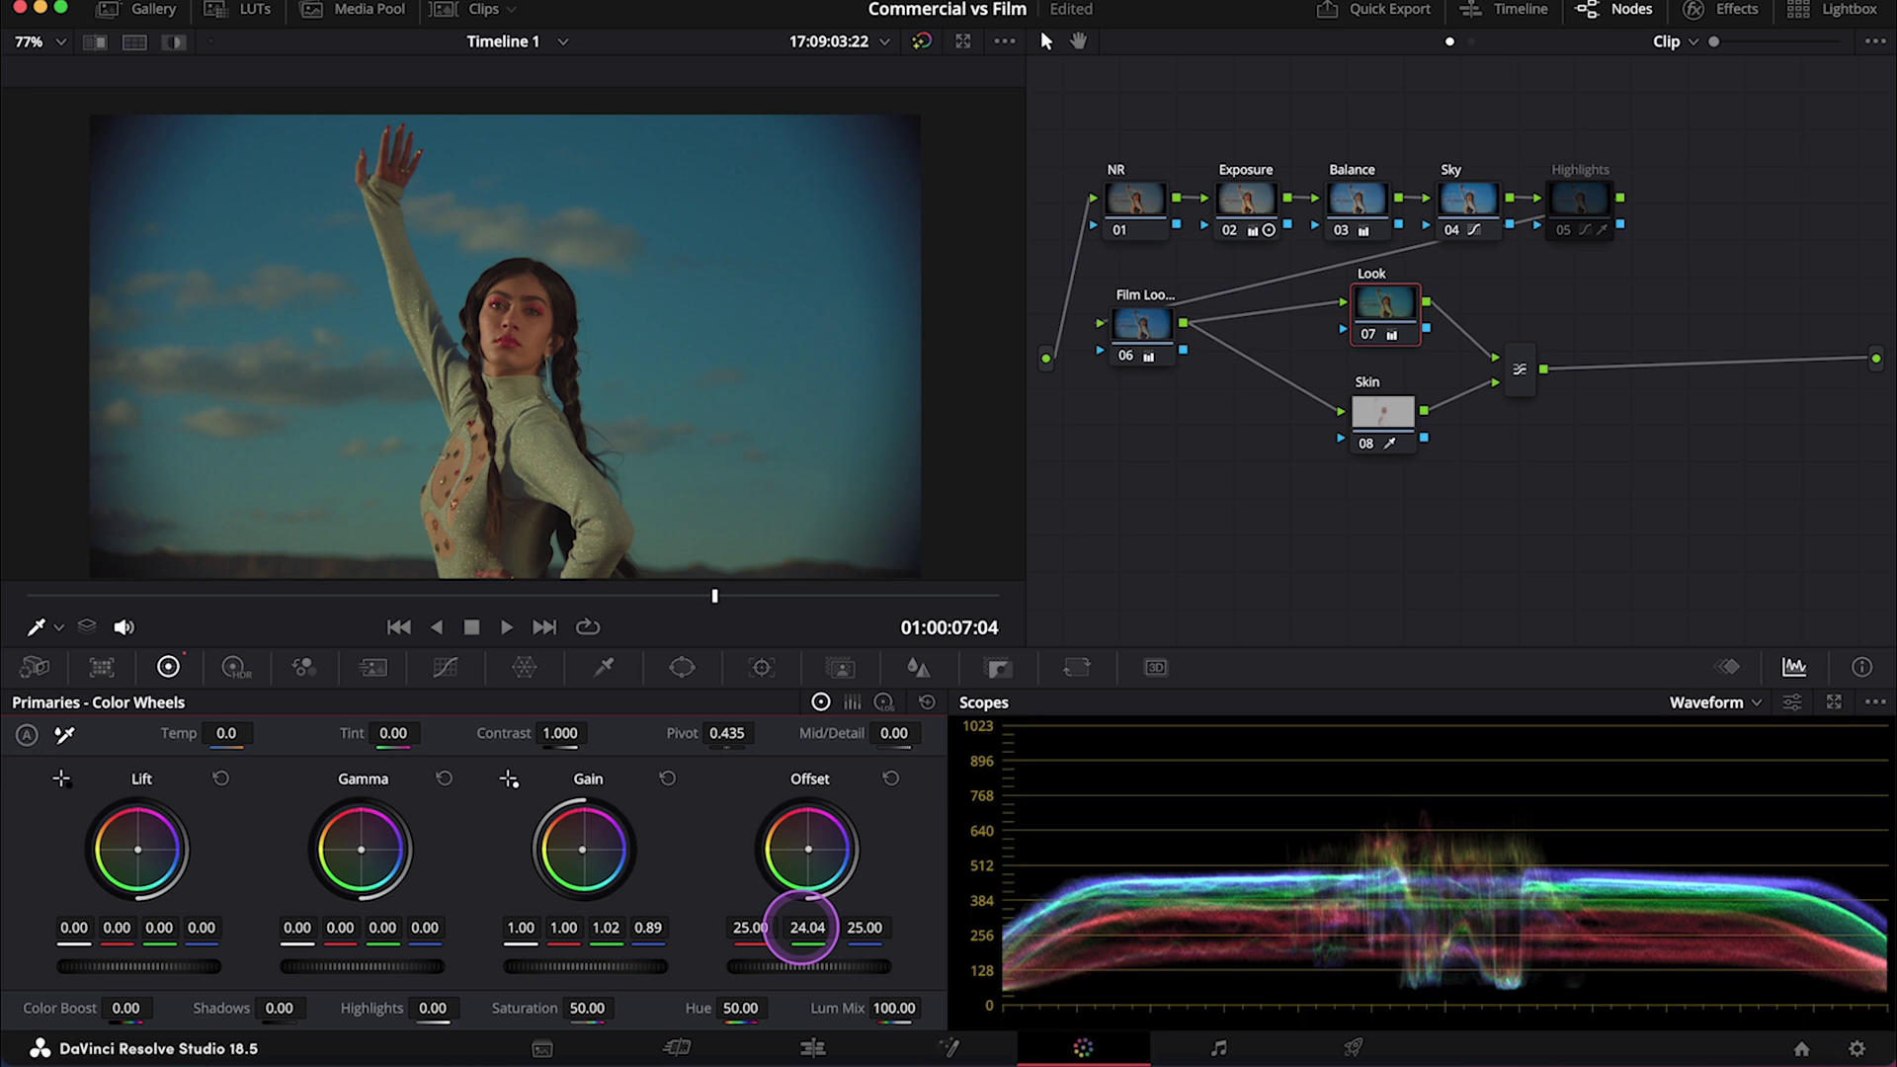
drag(803, 929, 796, 935)
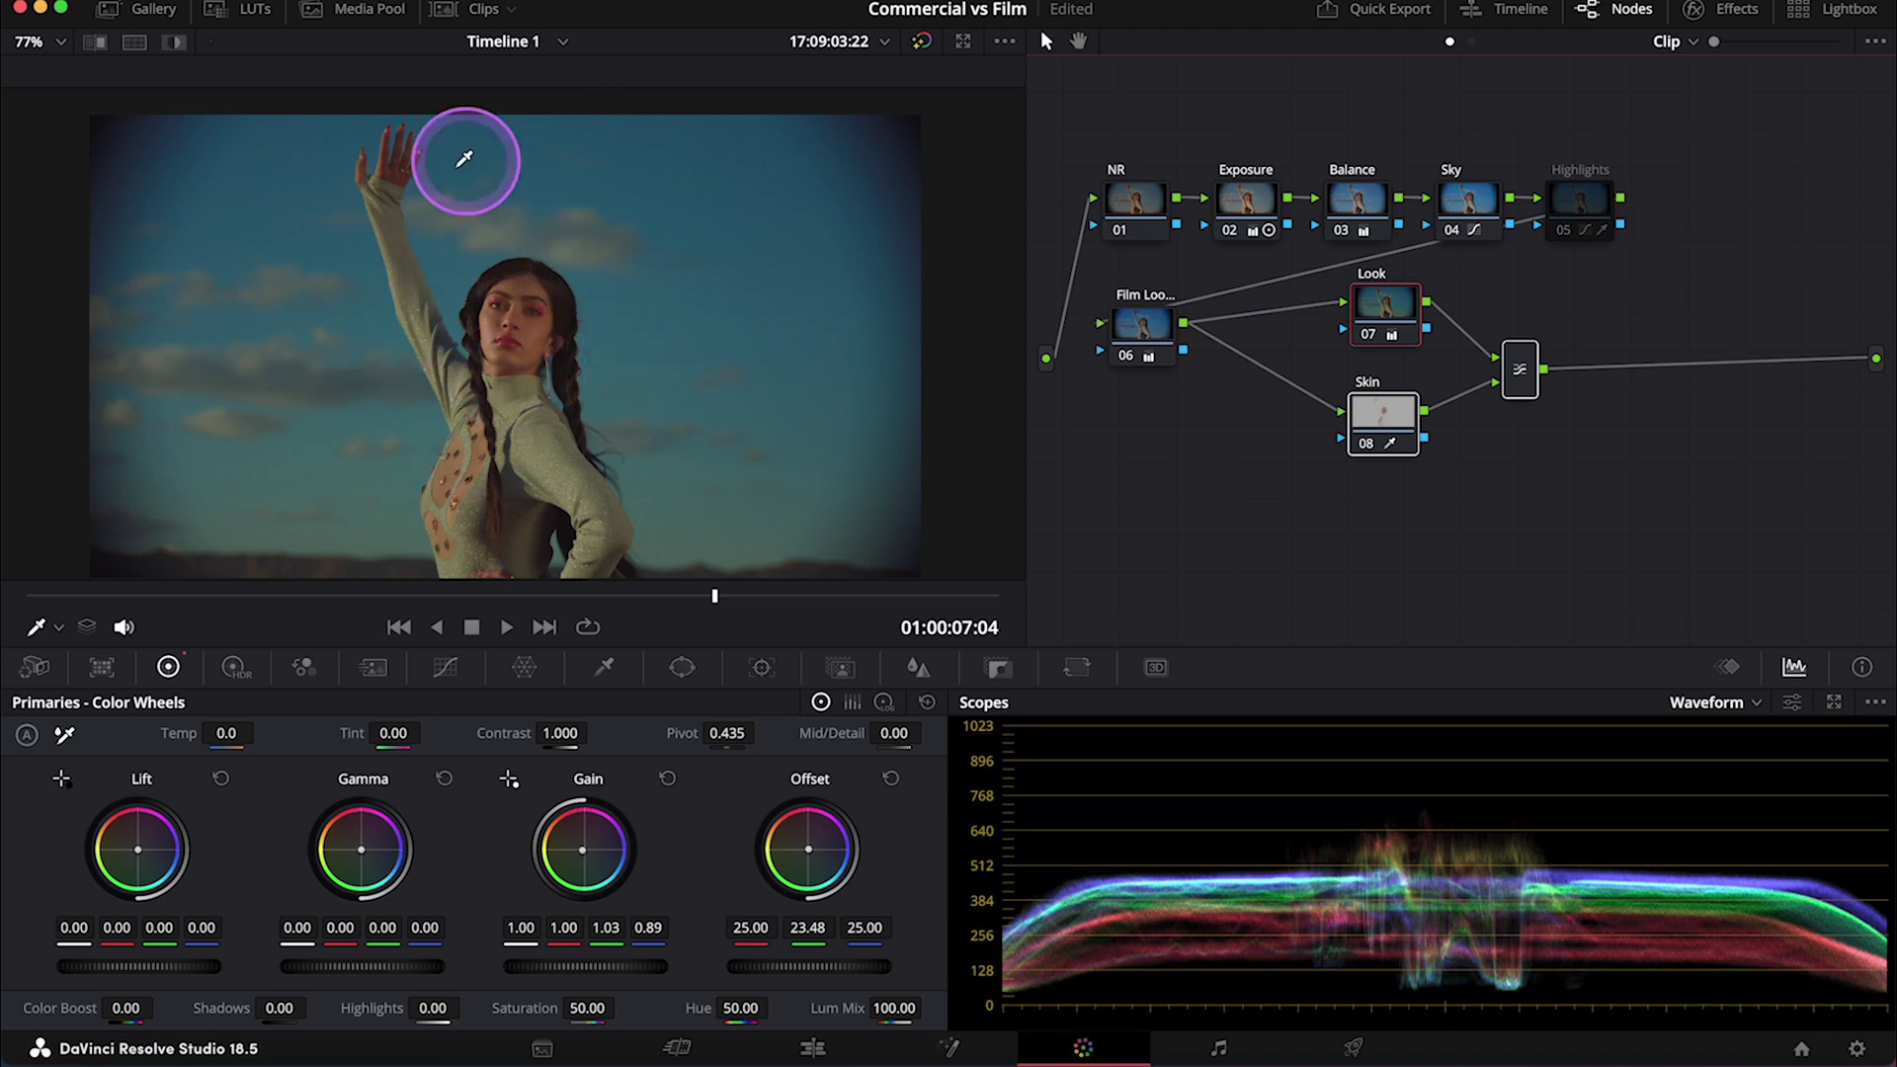
Apply the Noise Reduction effect to the NR node, found by searching 'noi'
click(1144, 208)
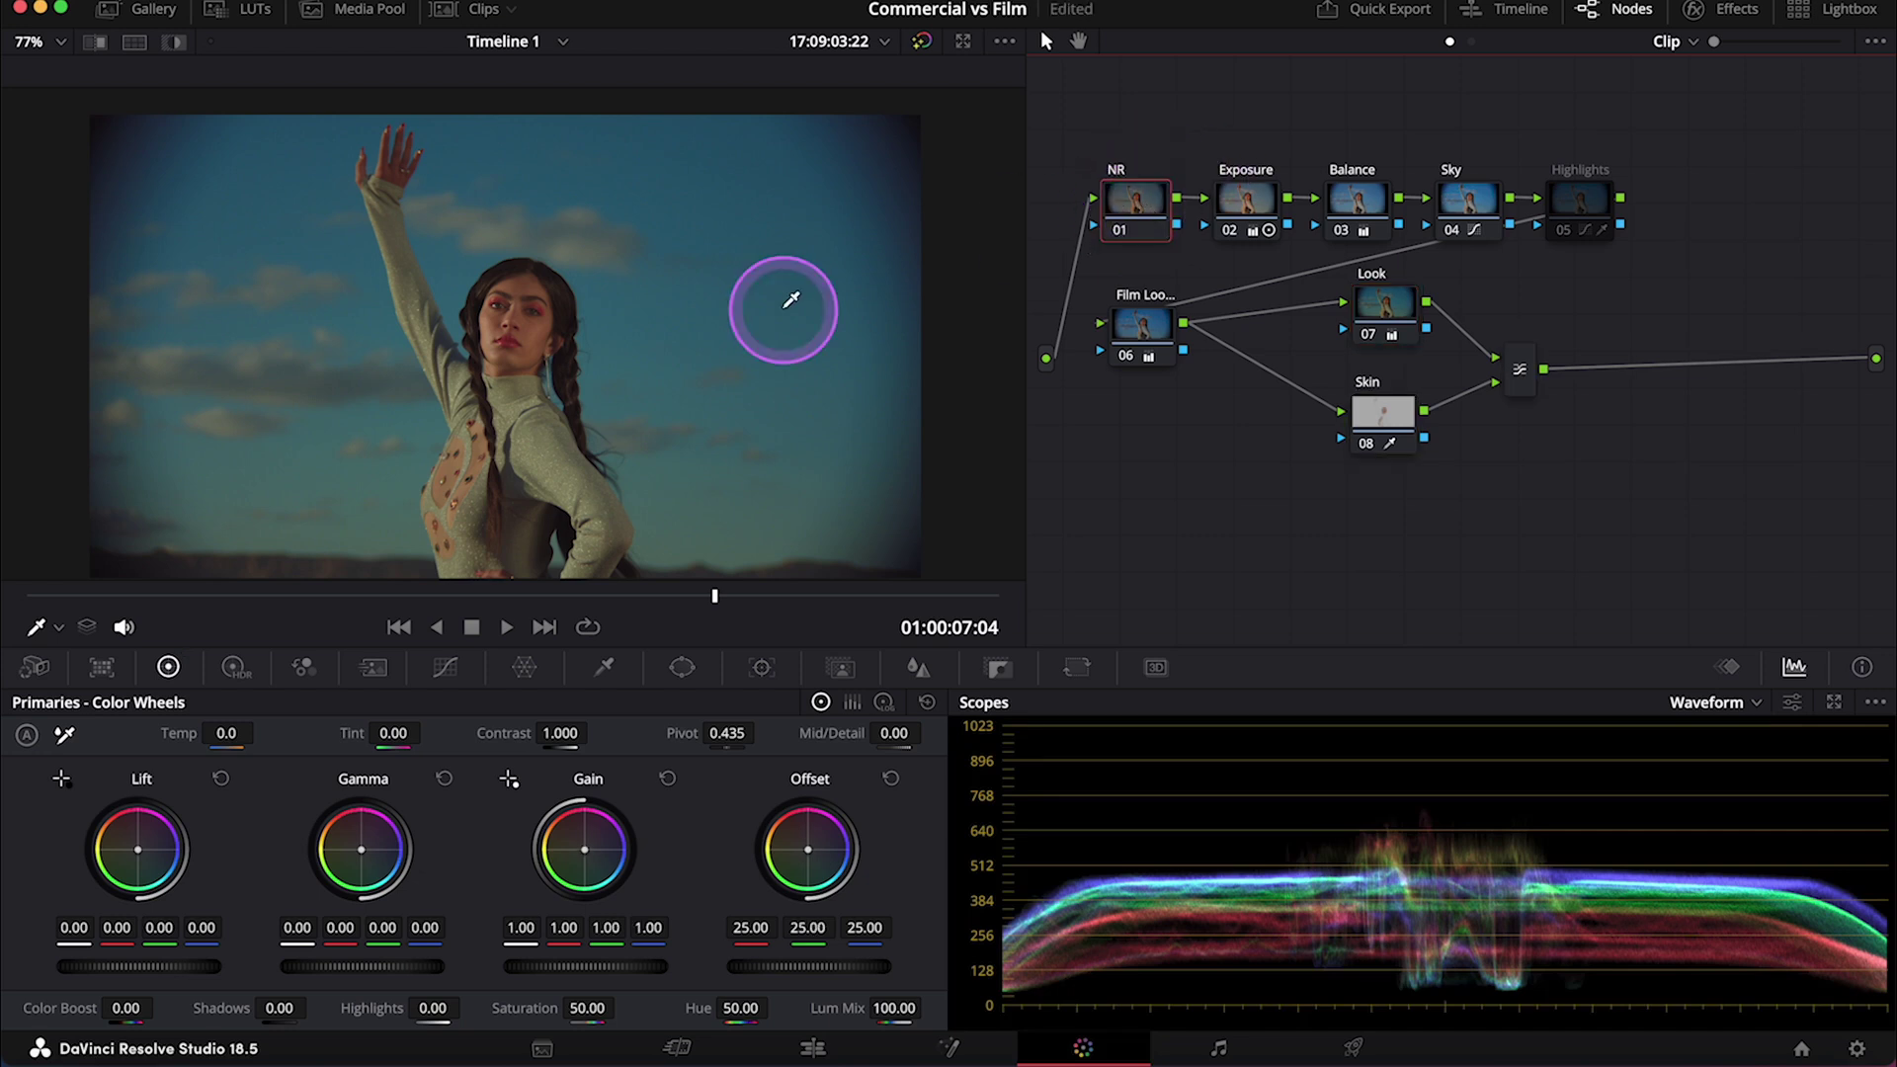
scroll(781, 296, up, 5)
scroll(777, 291, up, 5)
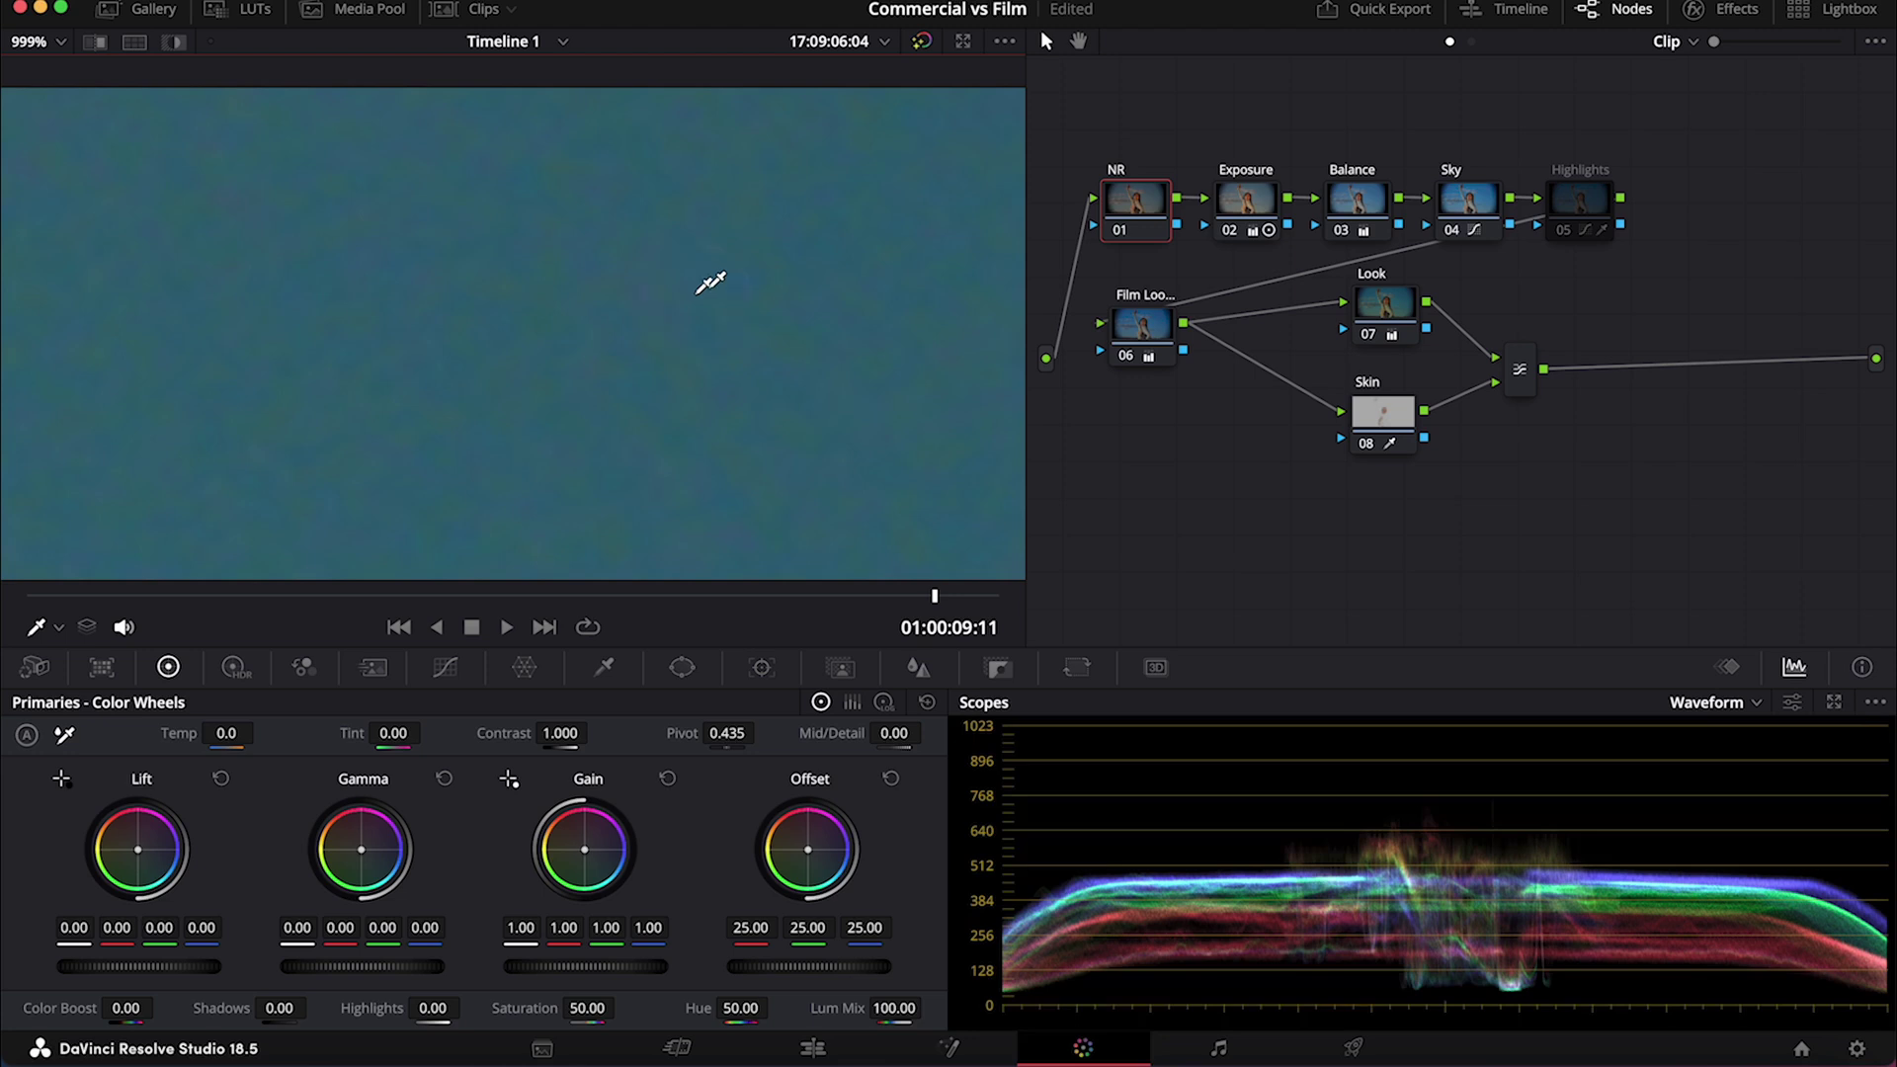
click(1702, 12)
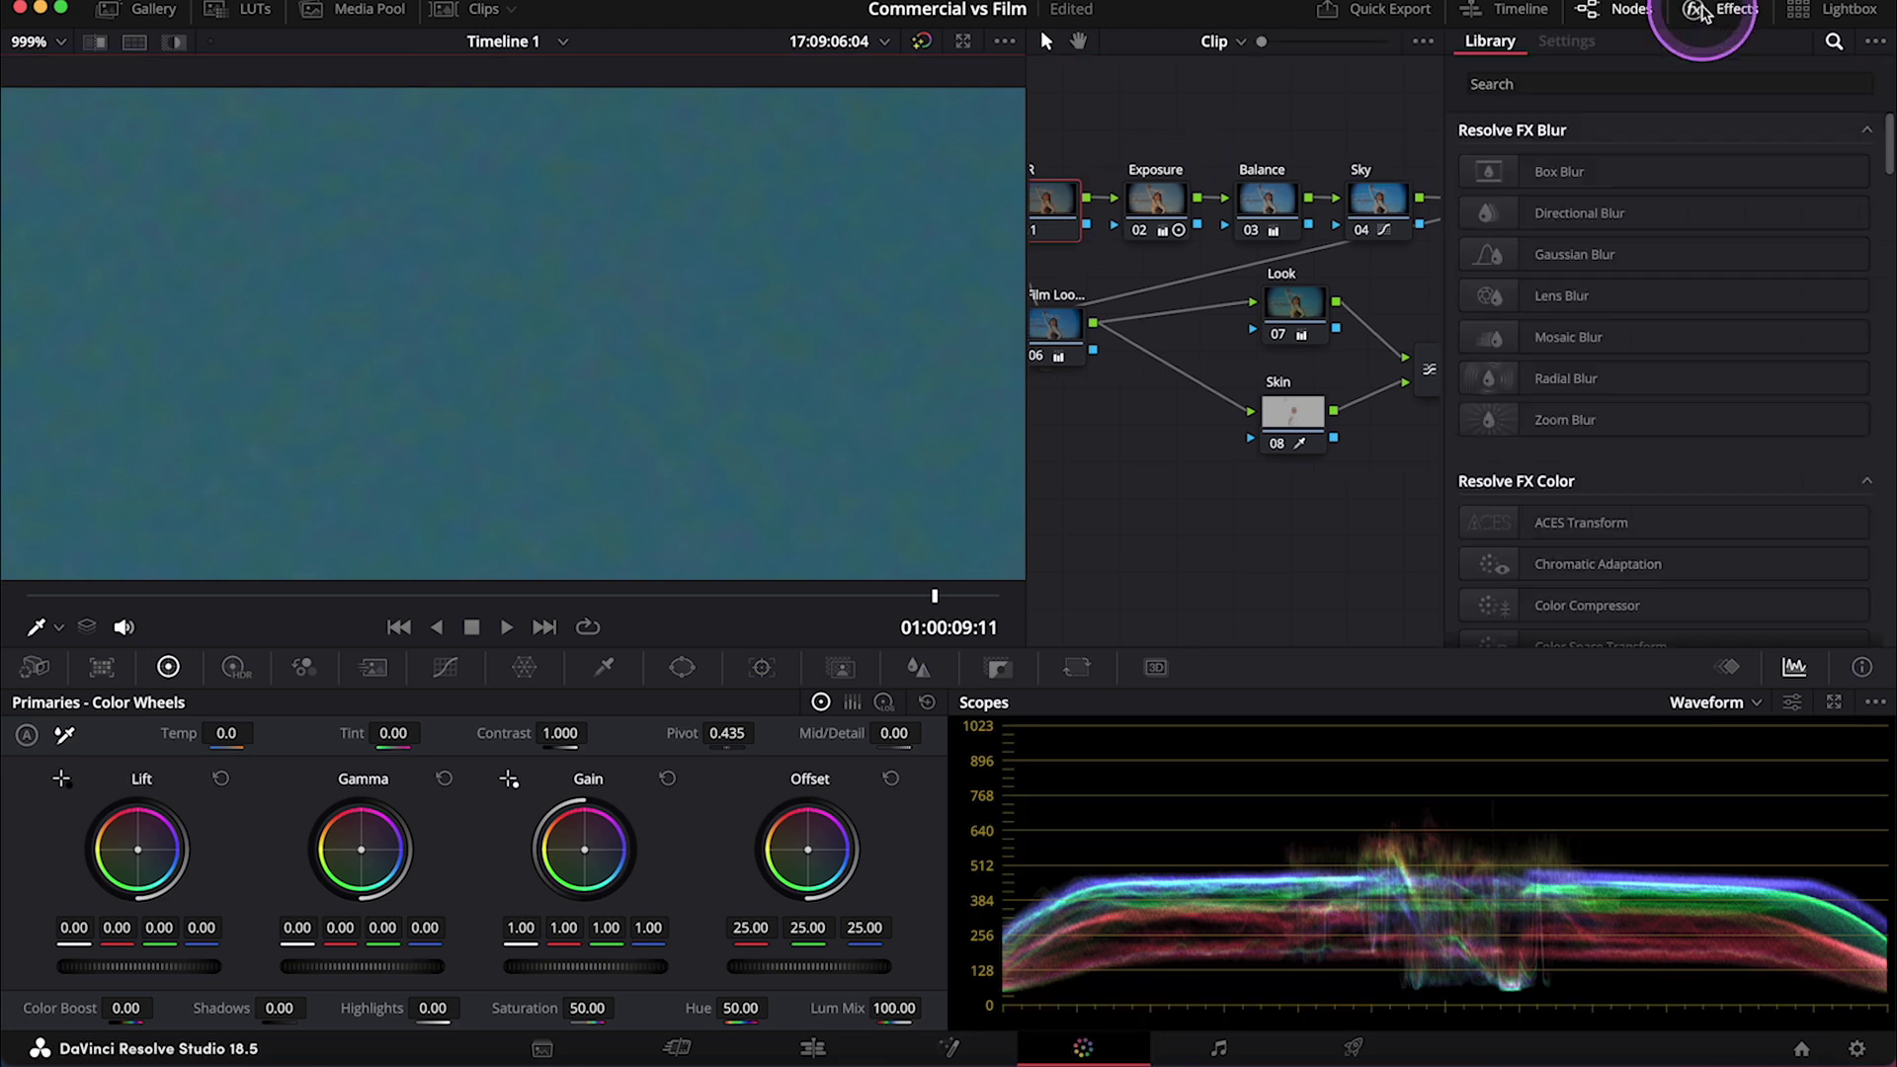
click(1613, 83)
text(noi)
drag(1567, 170, 1056, 221)
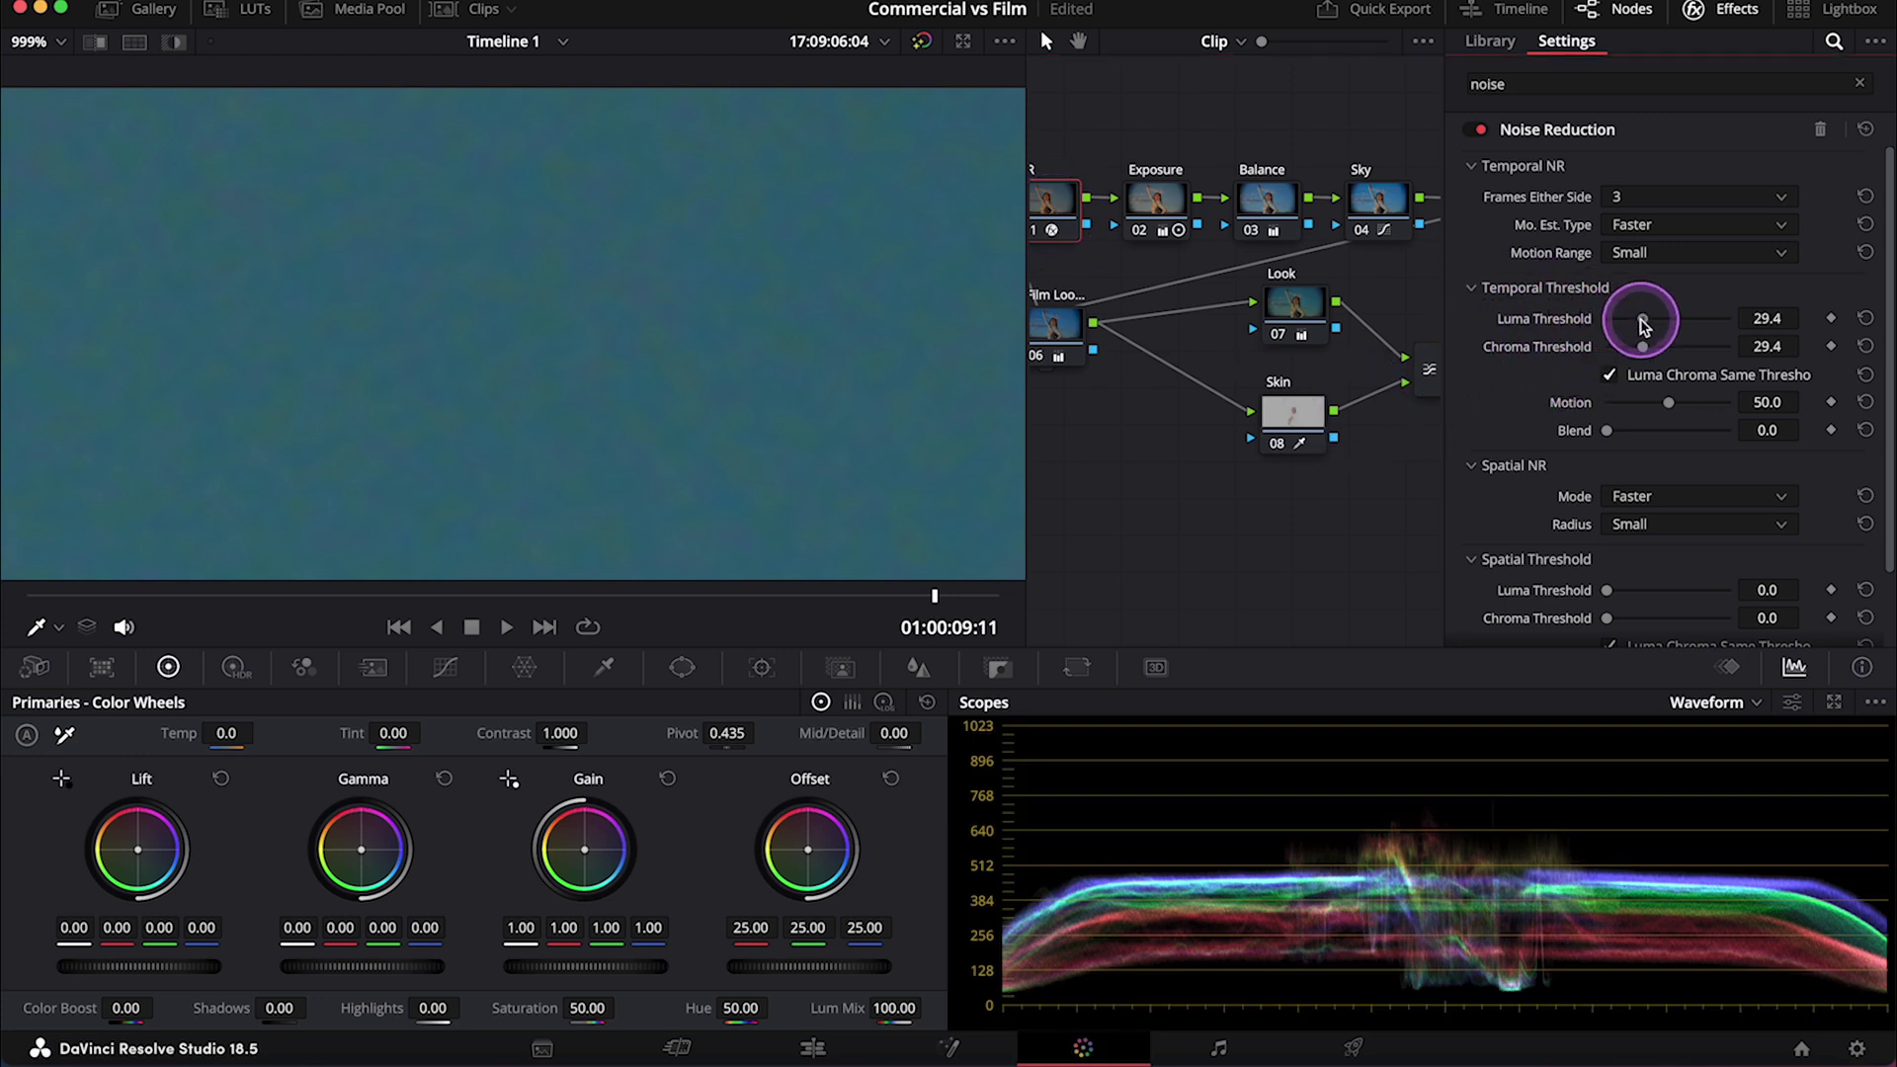
Raise the temporal luma and chroma thresholds to 29.4 and zoom the viewer out to the full frame
drag(1607, 324, 1643, 327)
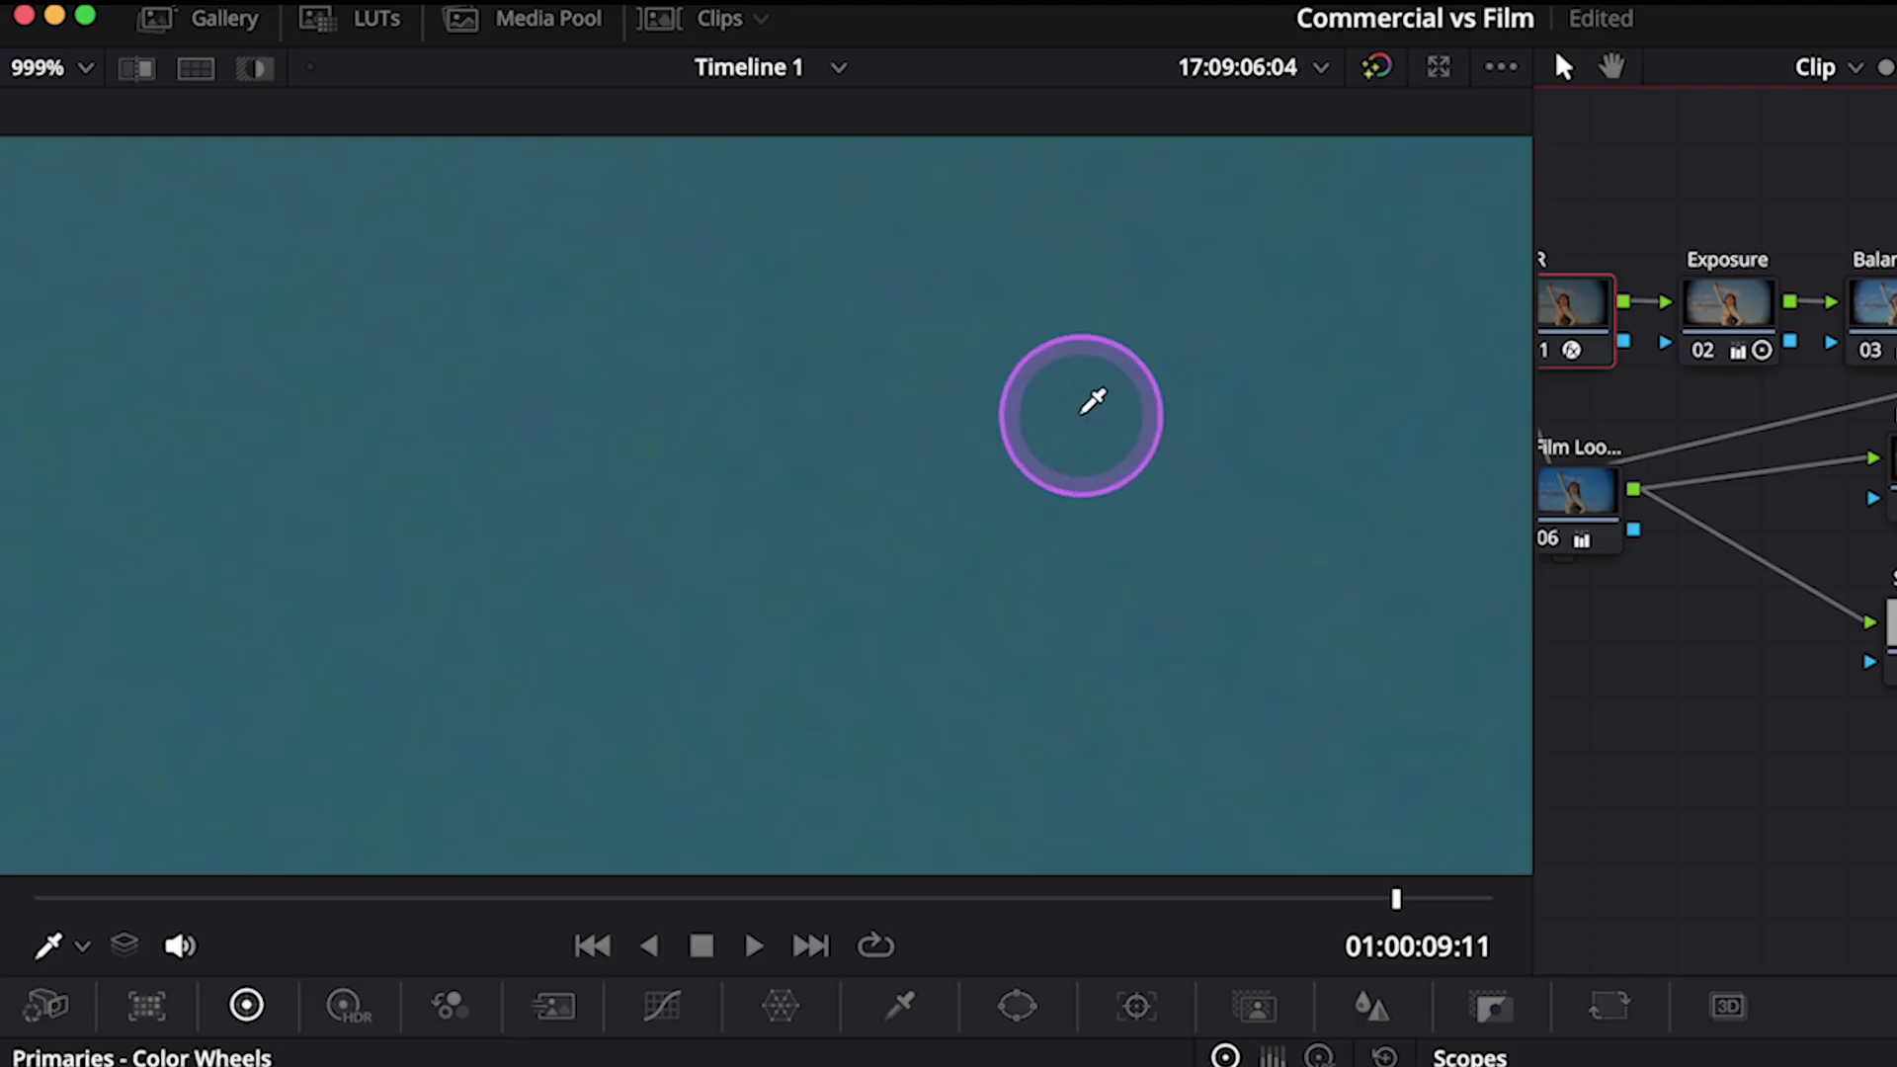
click(1082, 413)
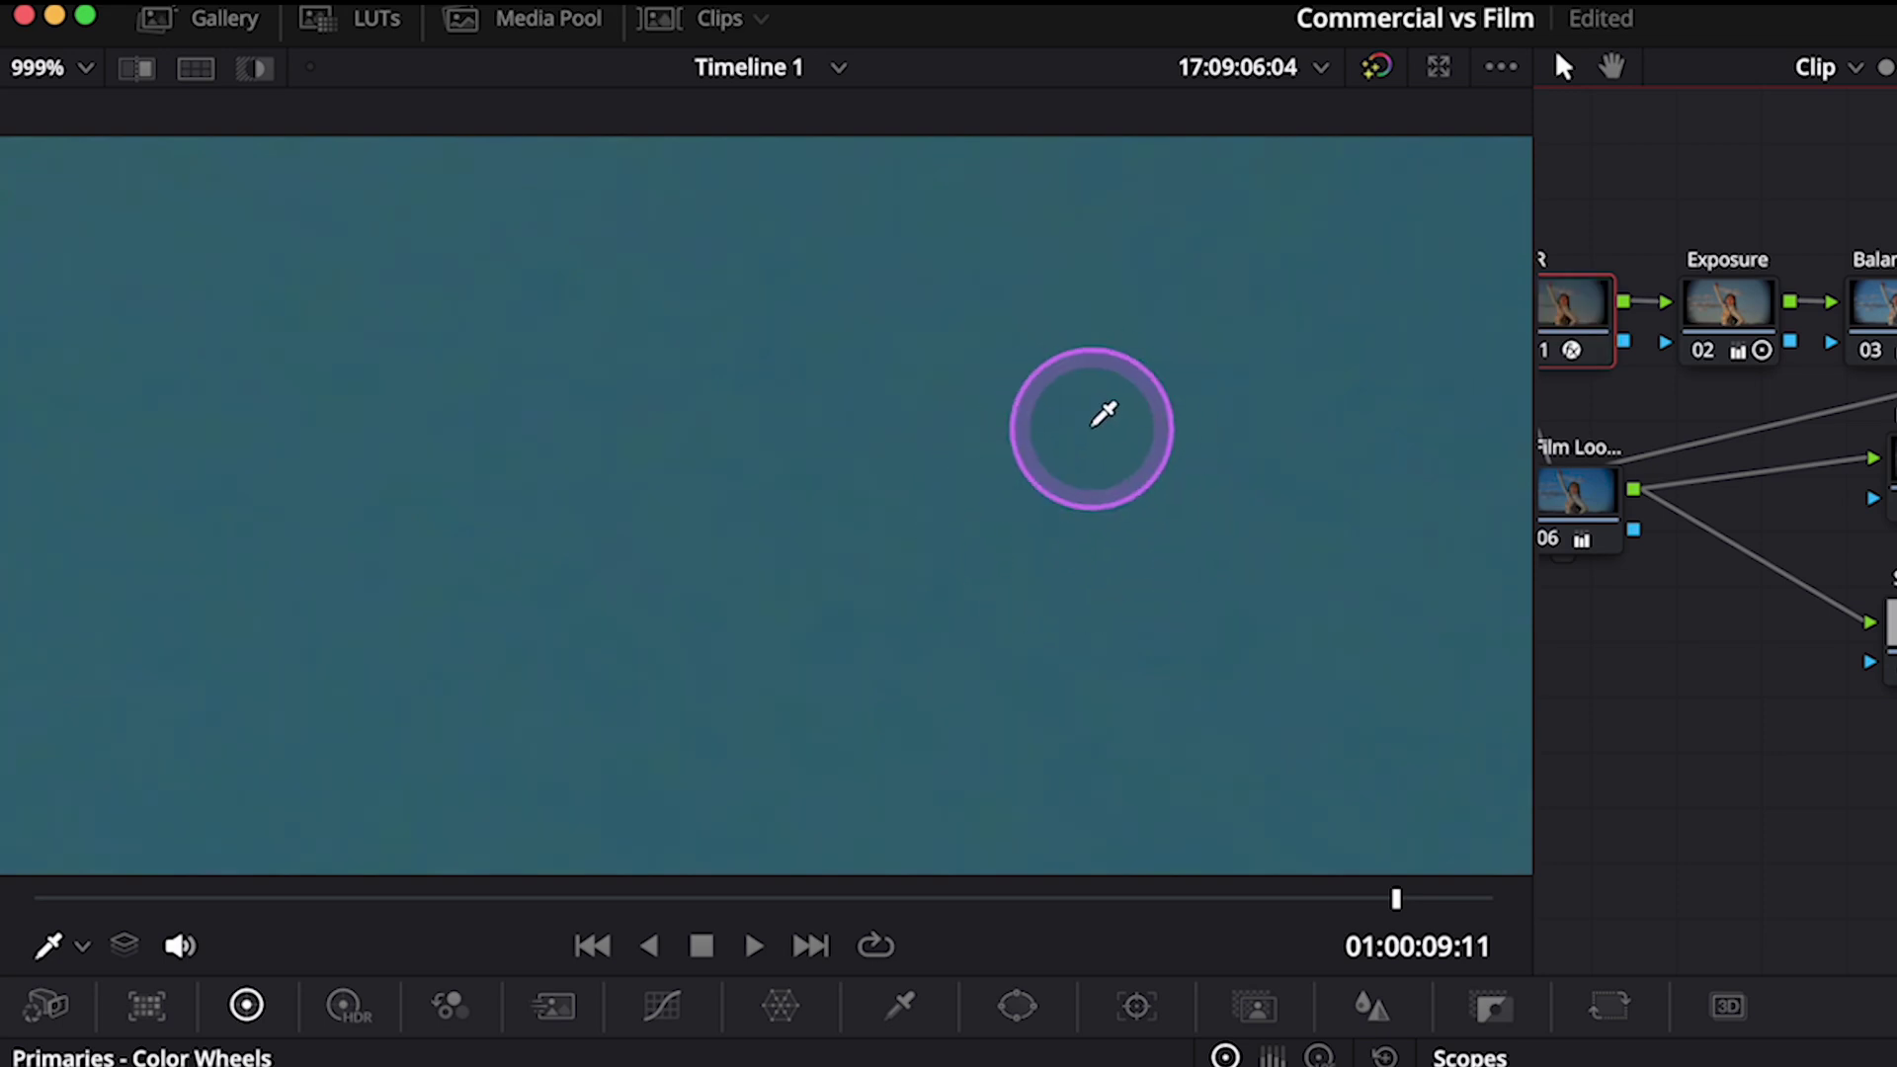
scroll(1105, 409, down, 10)
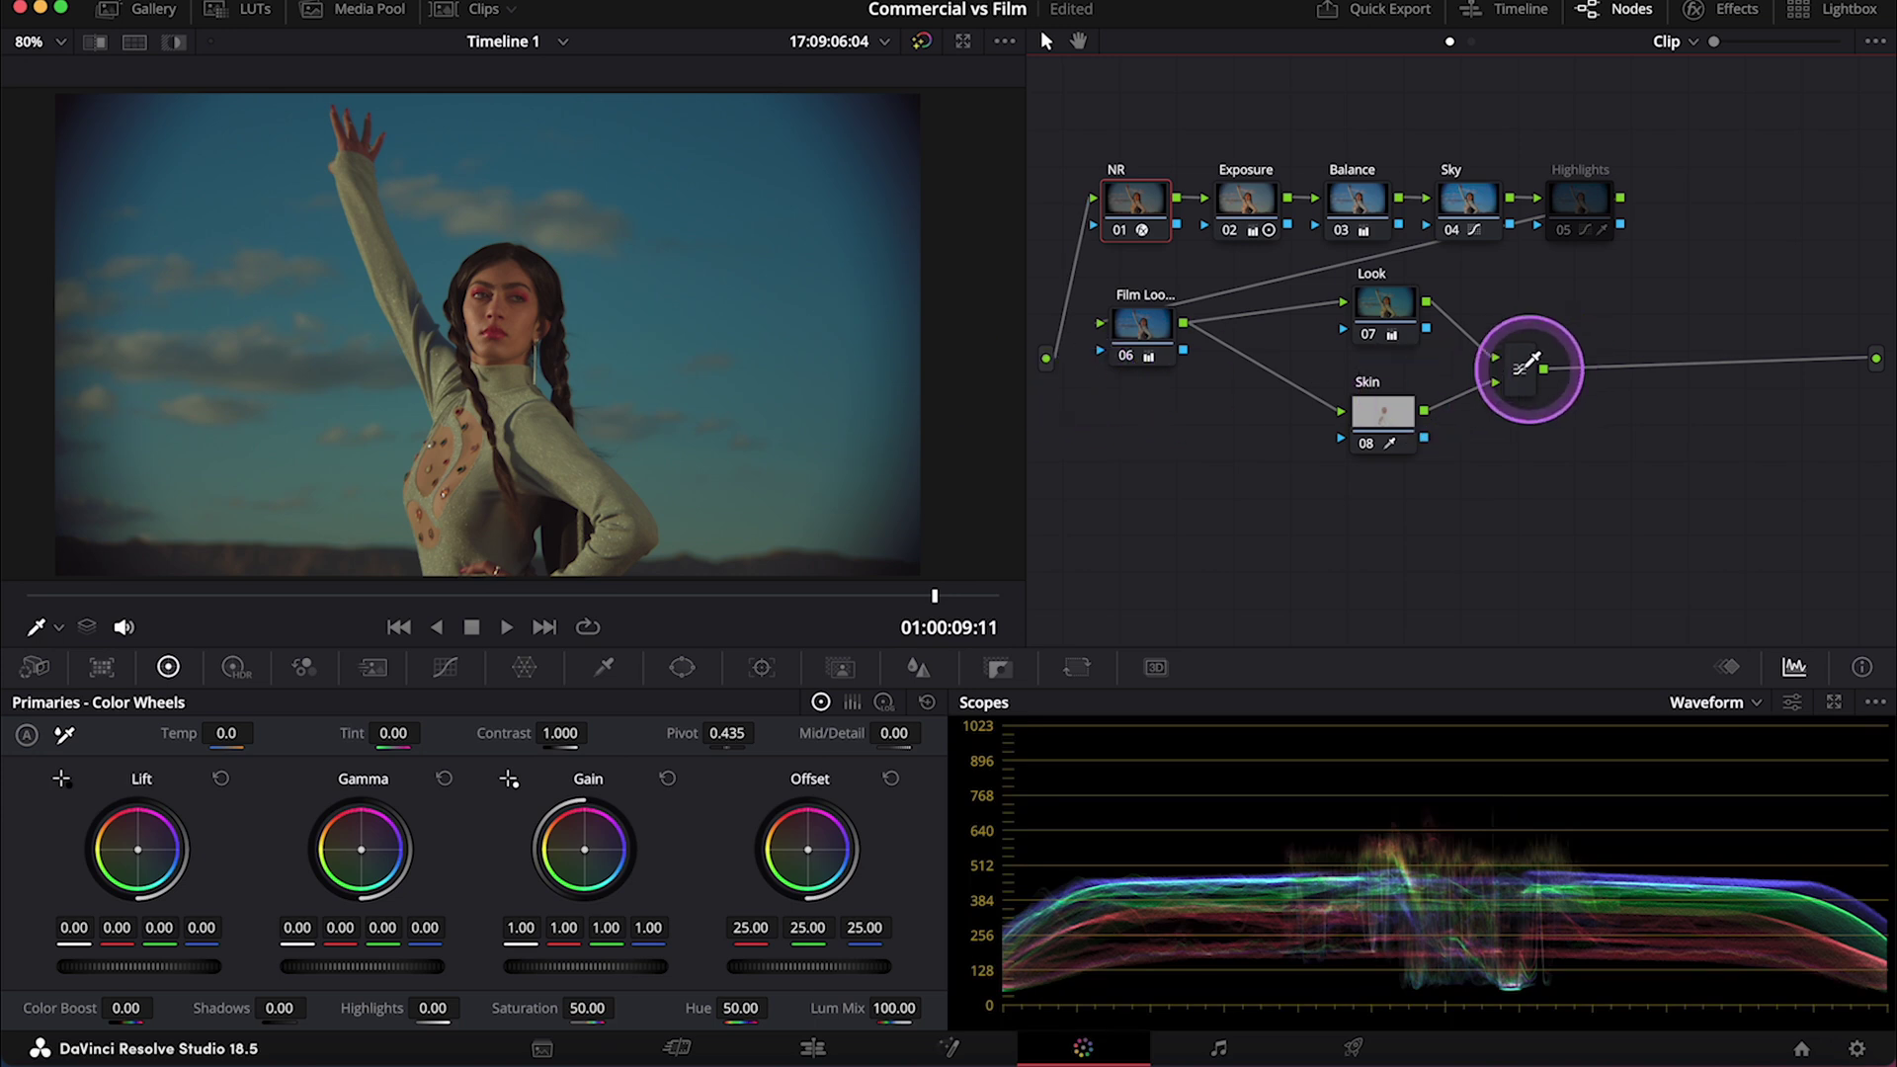
Add a node labelled 'Film Grain' after the mixer and move it lower in the graph
key(alt+s)
right_click(1645, 395)
key(Escape)
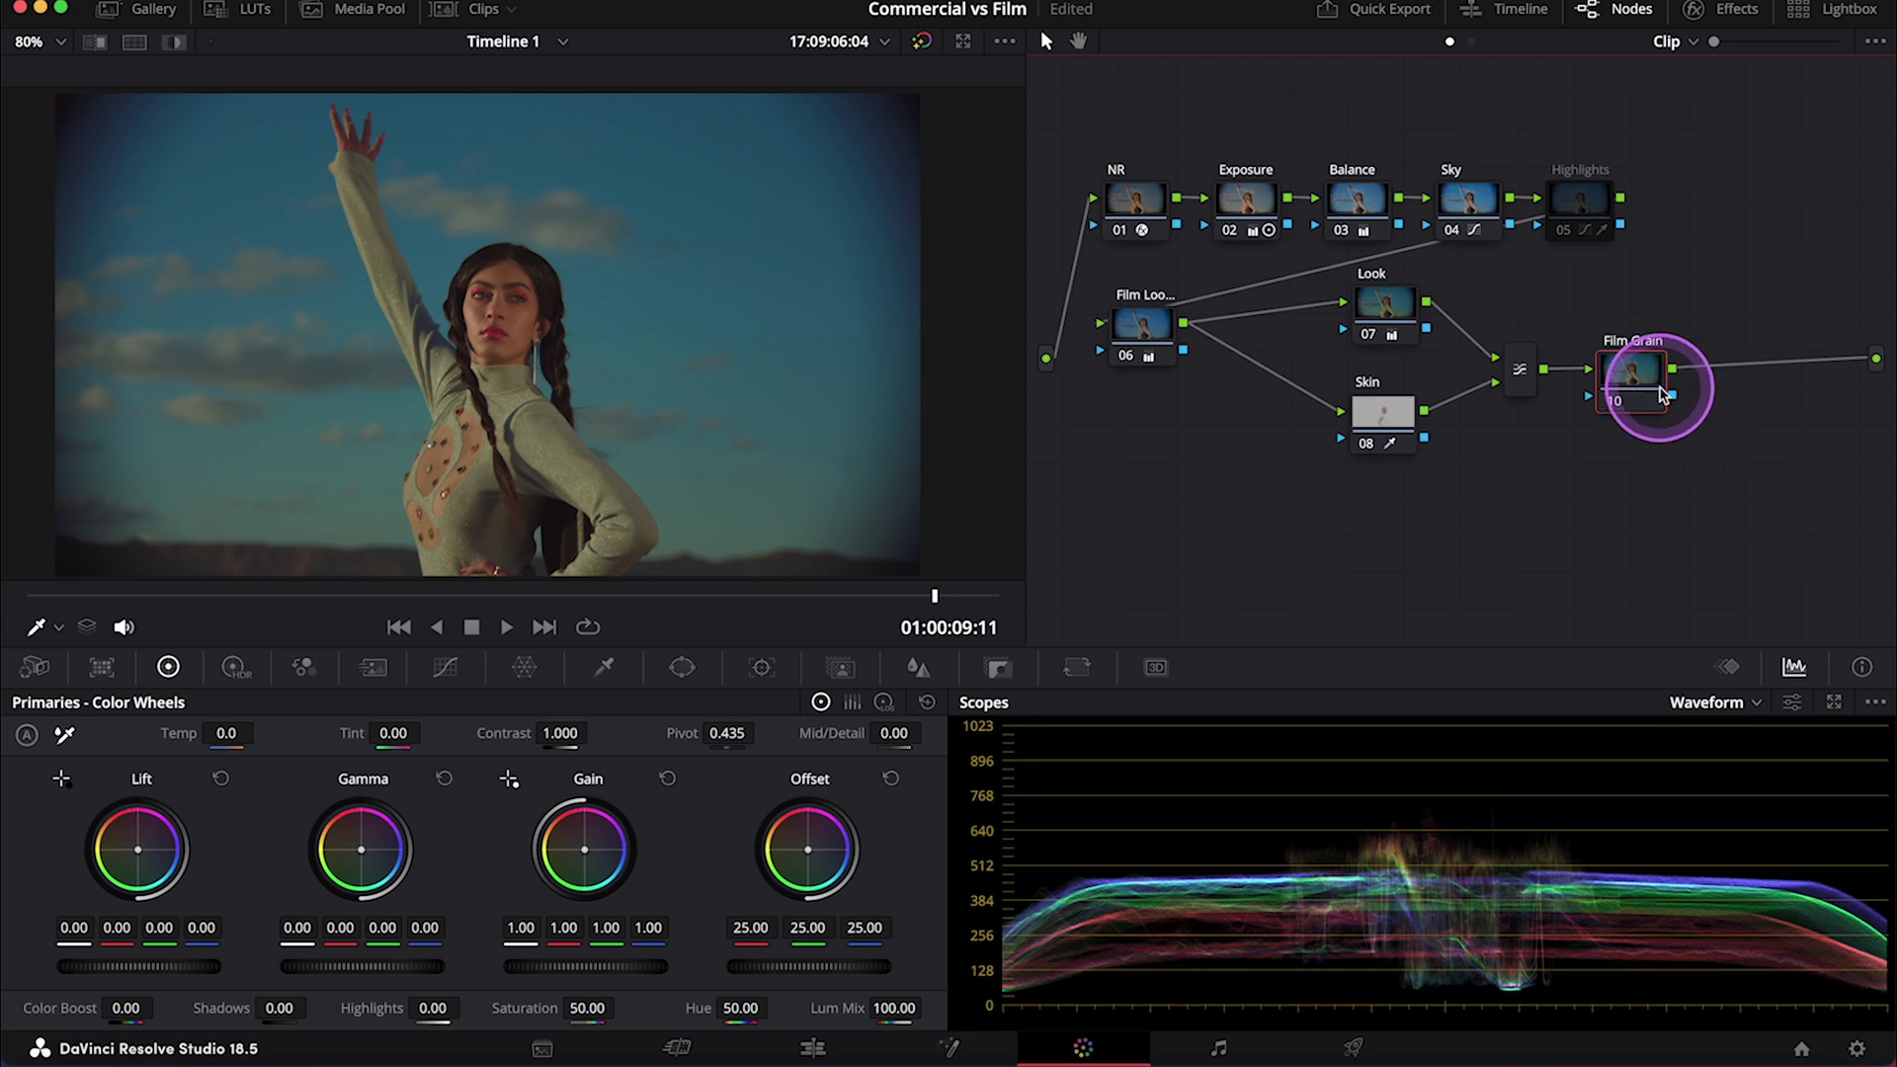
drag(1651, 394, 1151, 546)
Apply the Film Grain effect to the Film Grain node with the 16mm preset
click(1695, 10)
click(1628, 87)
text(grai)
drag(1546, 173, 1050, 529)
scroll(780, 314, up, 5)
scroll(780, 307, up, 4)
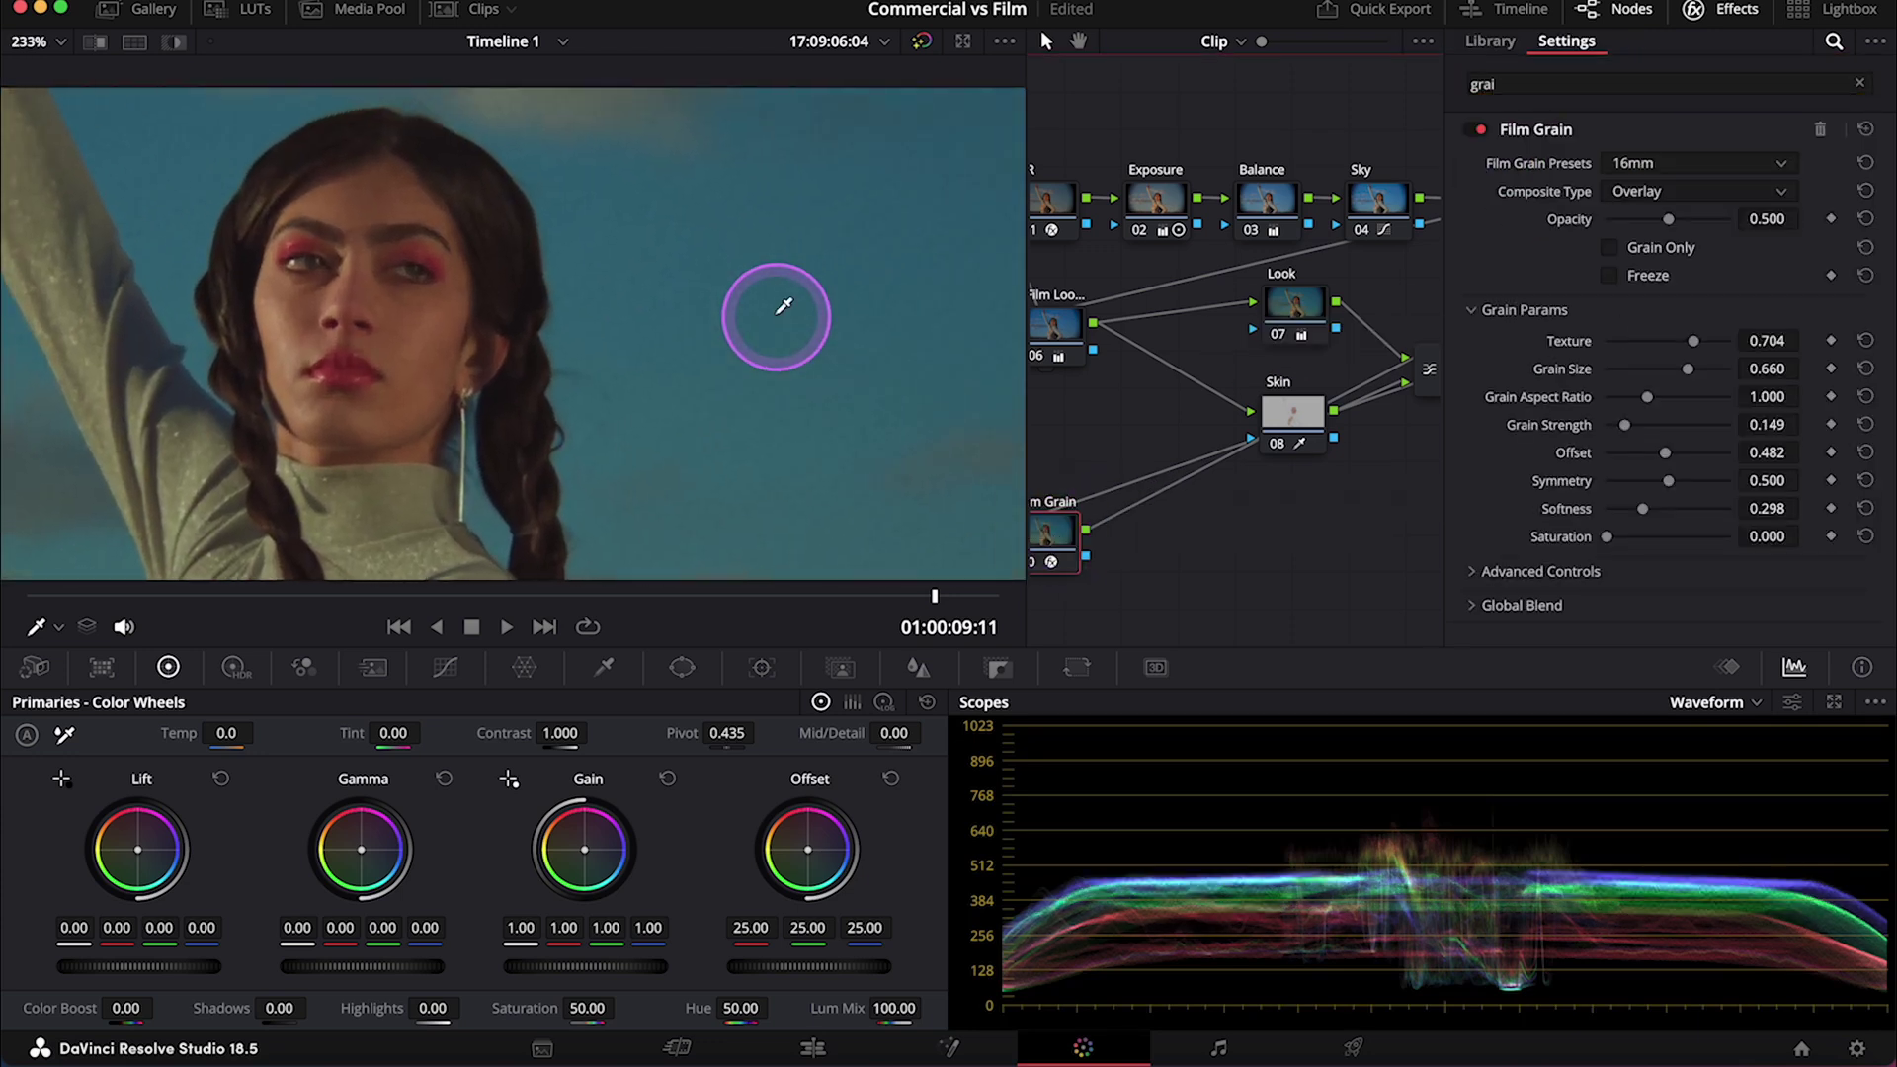
scroll(747, 287, down, 1)
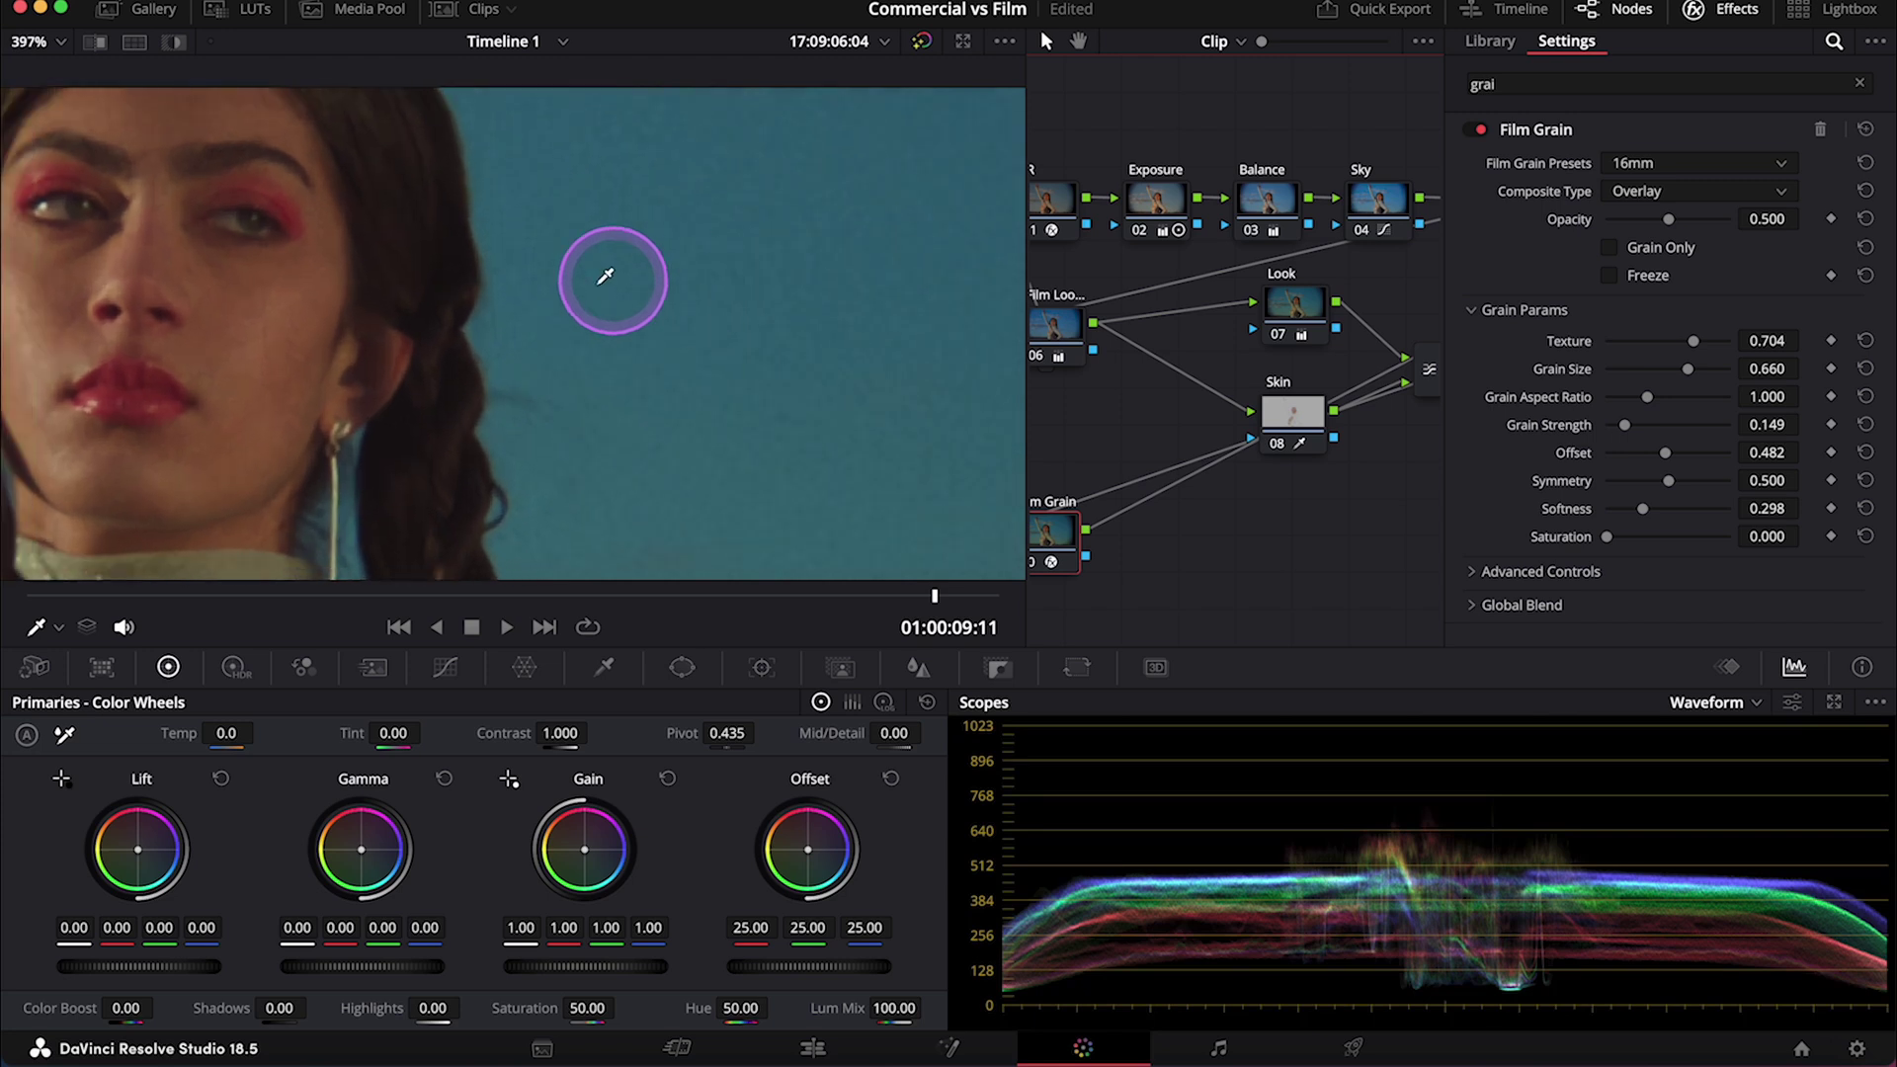
click(1635, 166)
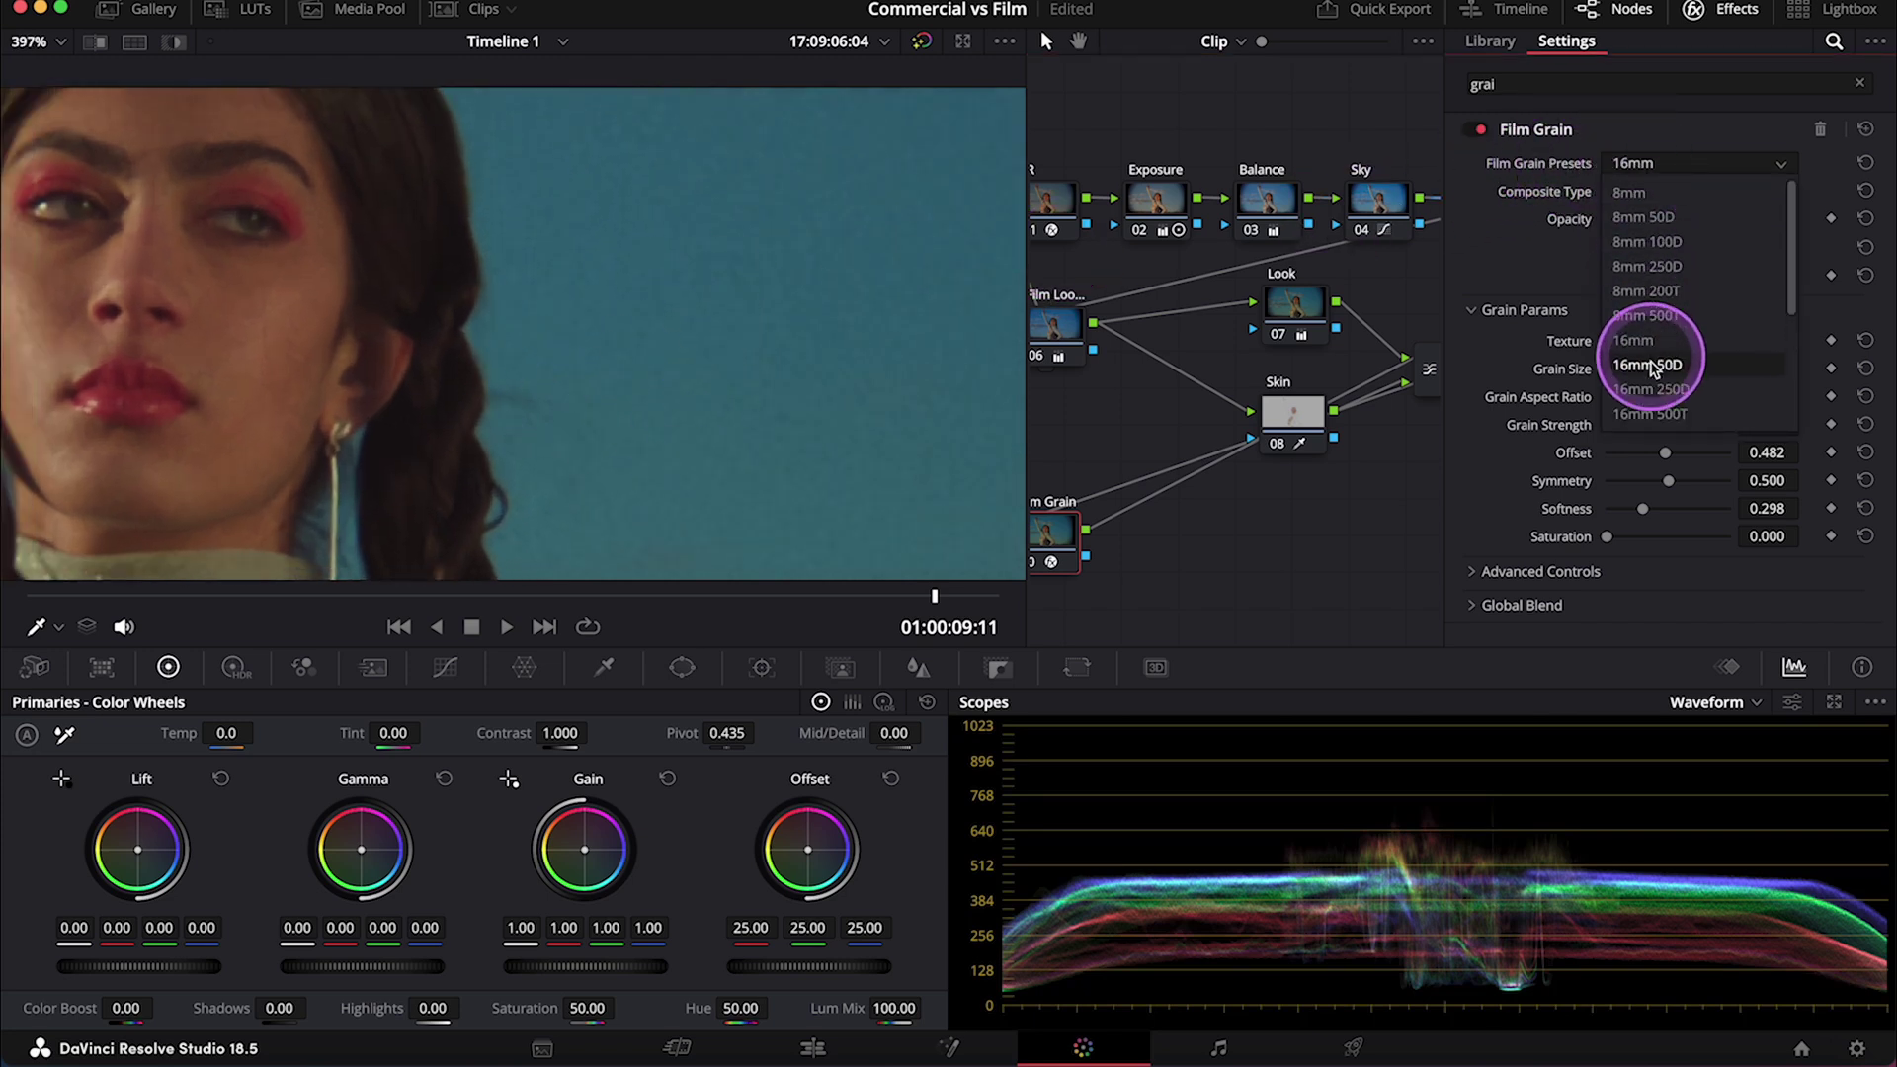
click(1652, 161)
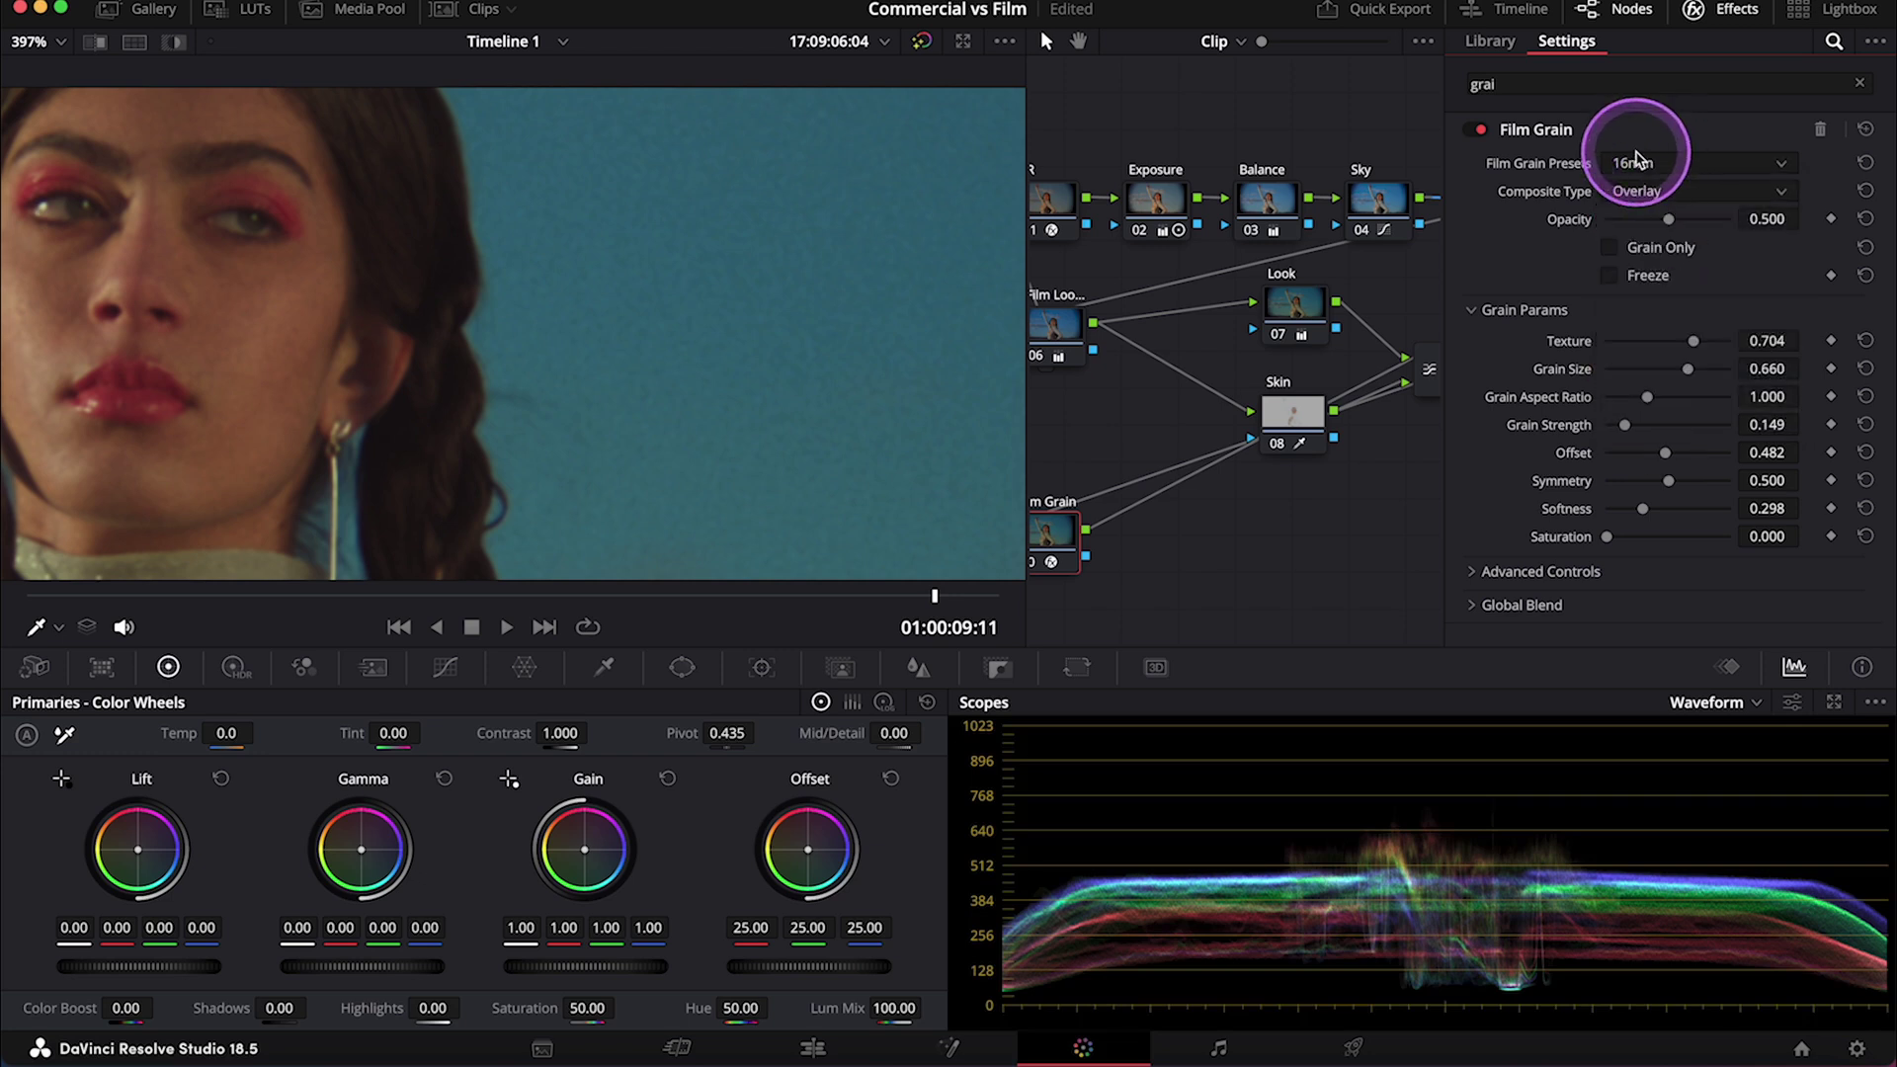